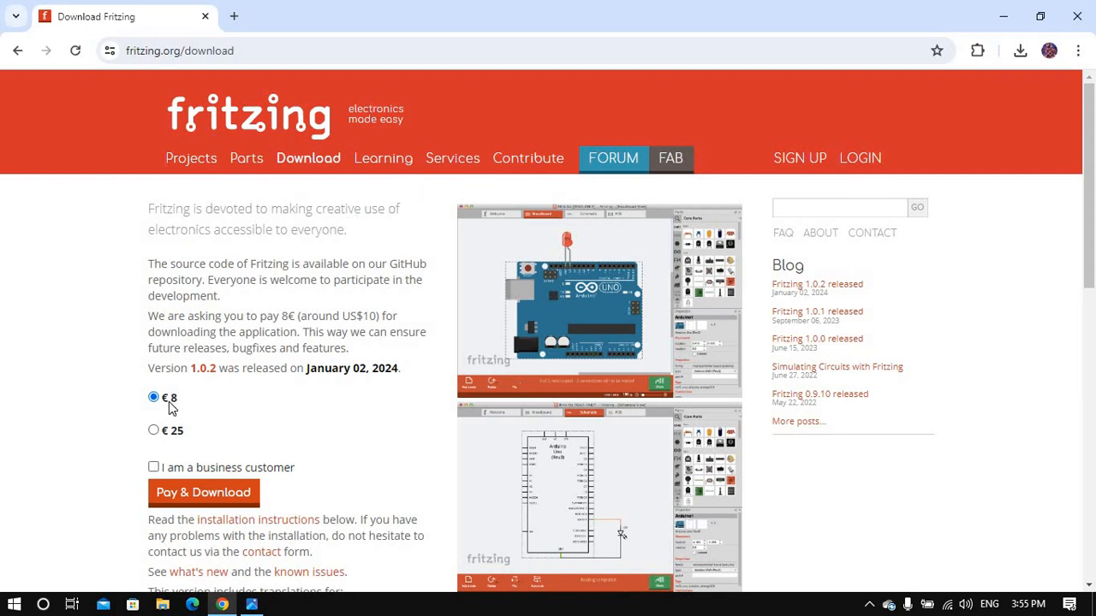
Step: Review the Fritzing download page, including its payment options and the installation instructions for Windows, Mac and Linux
scroll(251, 451, down, 2)
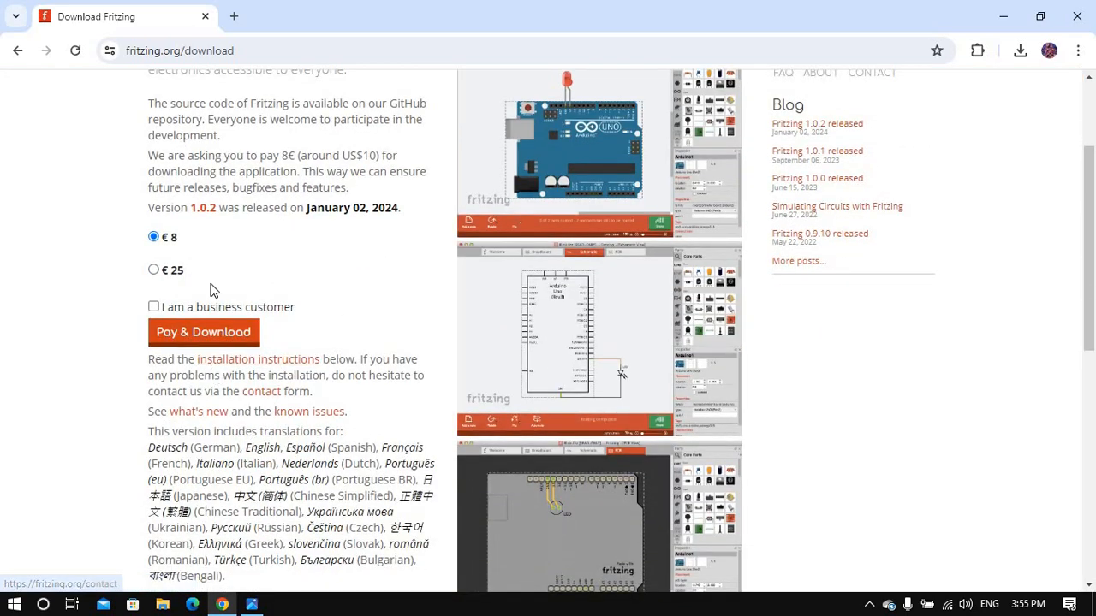
scroll(199, 462, down, 4)
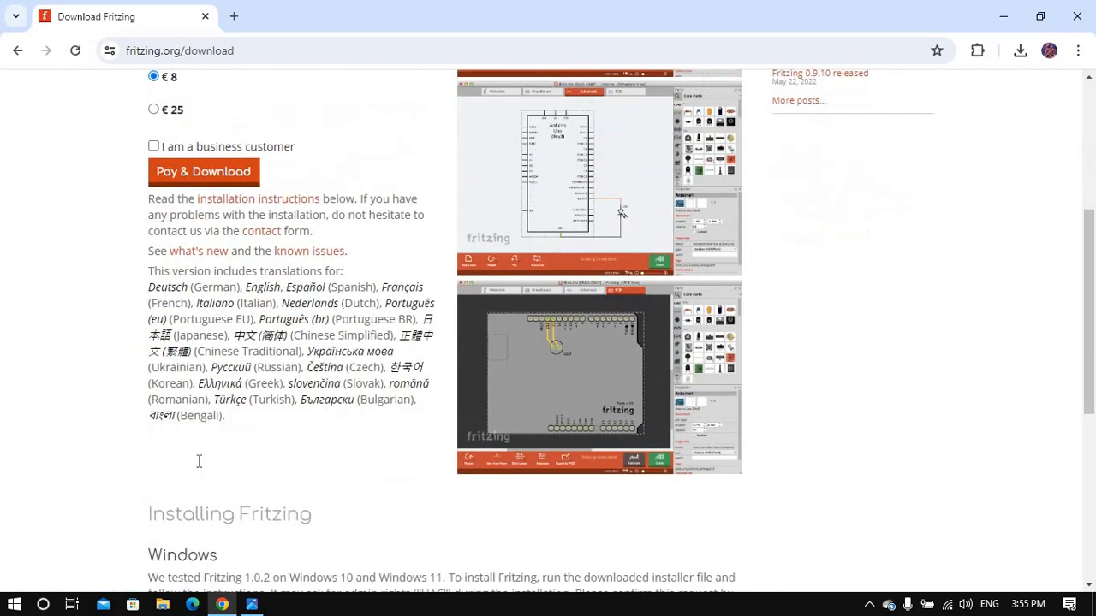
scroll(199, 467, down, 3)
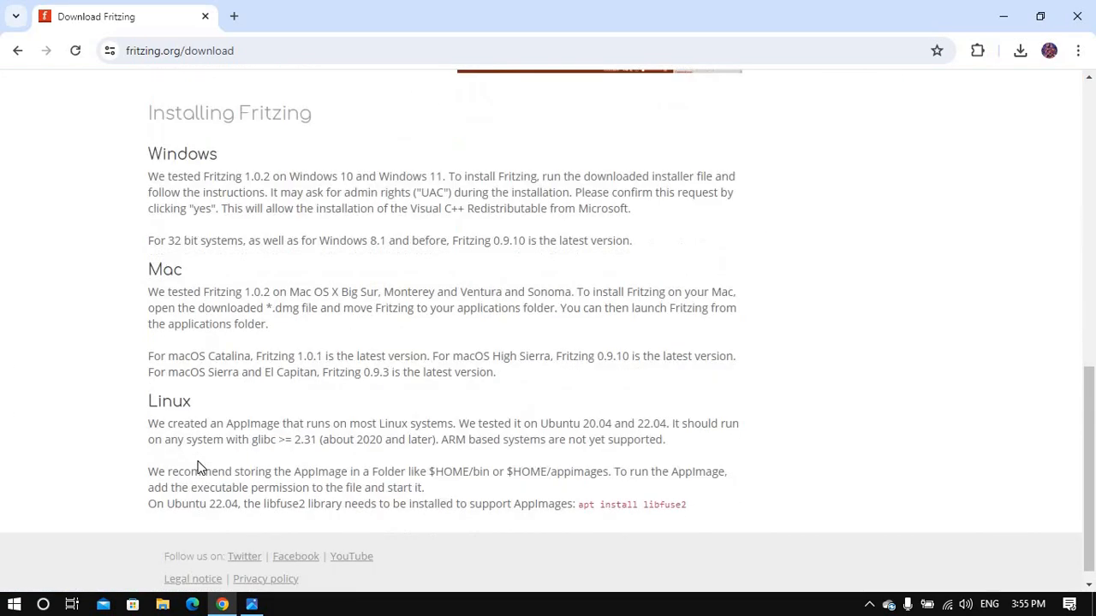
scroll(198, 467, up, 10)
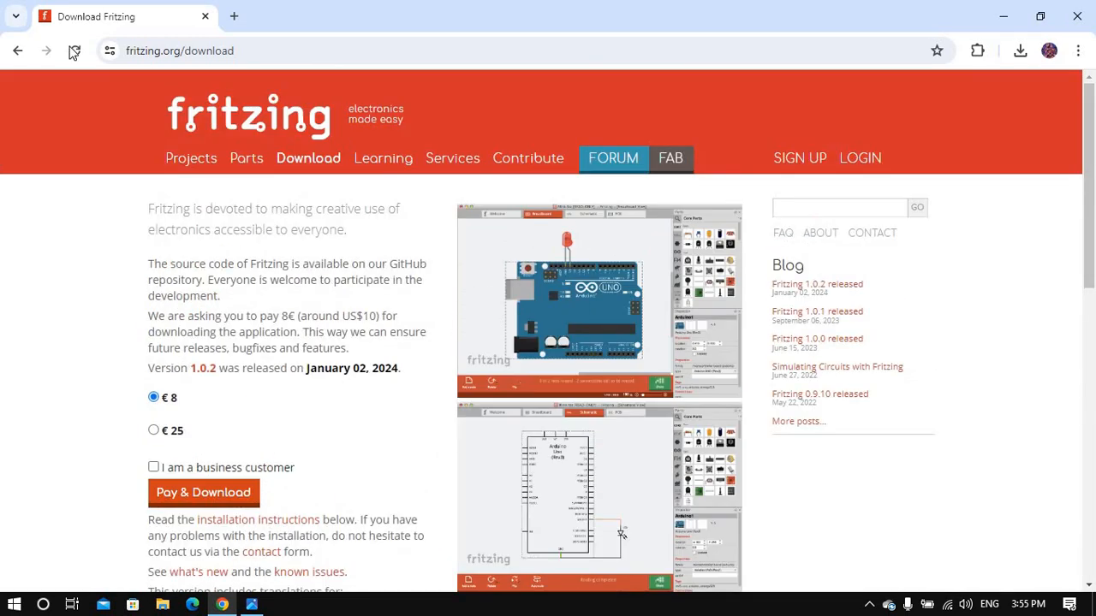
click(17, 52)
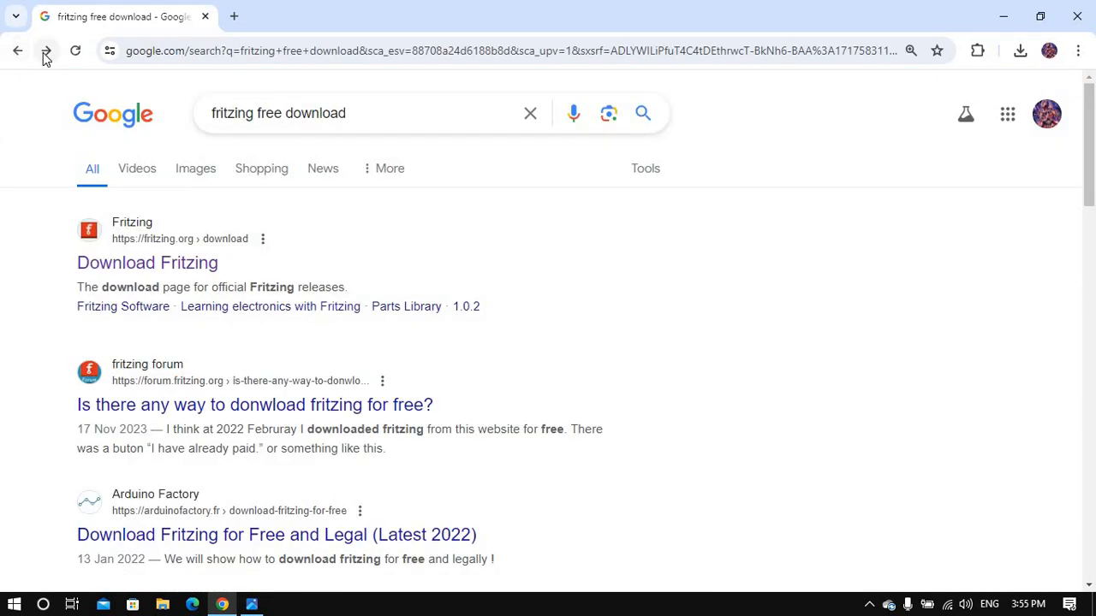
click(46, 51)
click(302, 163)
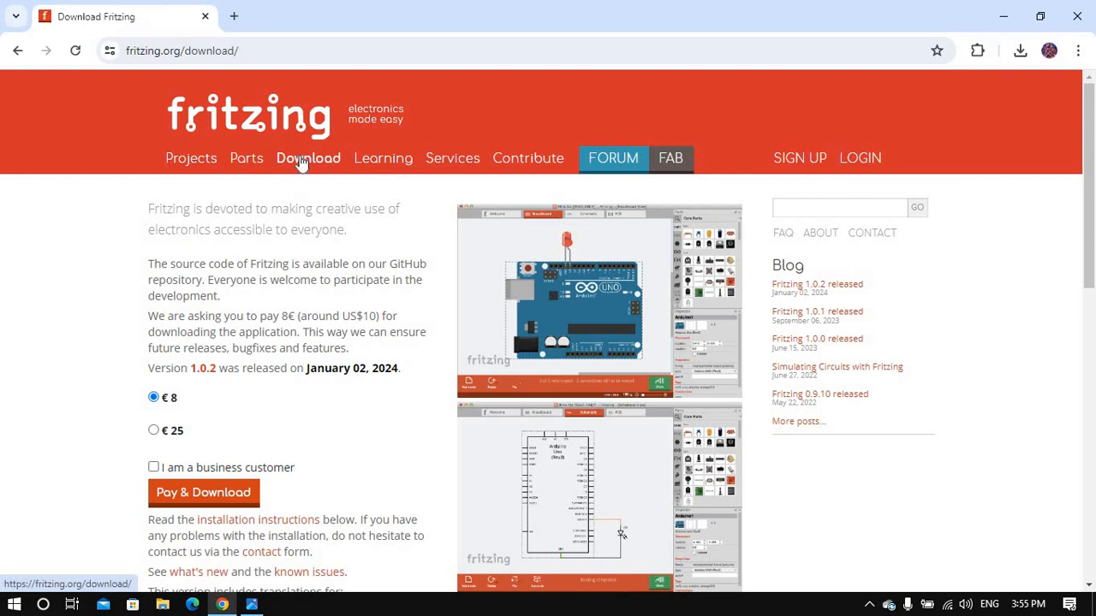
click(15, 53)
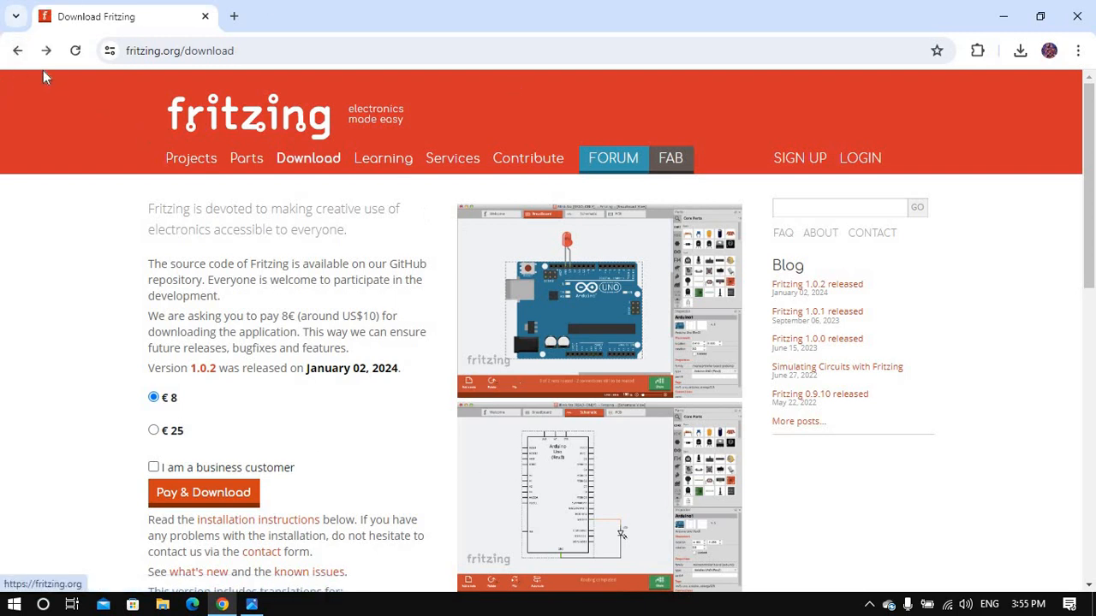
Step: Return to the "fritzing free download" search results and open the GitHub repository fritzing/fritzing-app
click(17, 51)
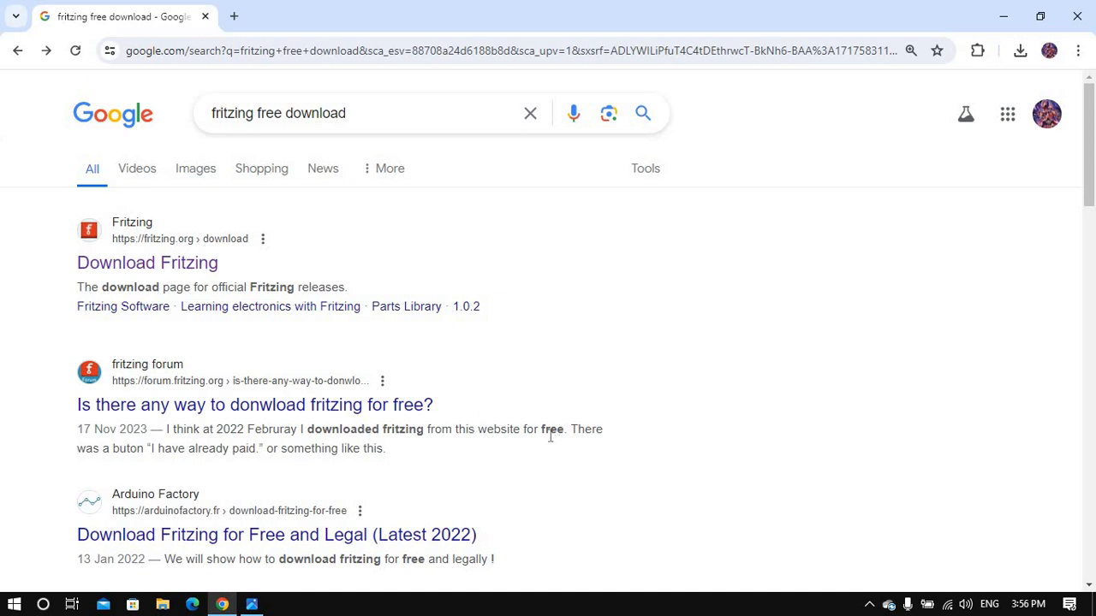
scroll(550, 445, down, 4)
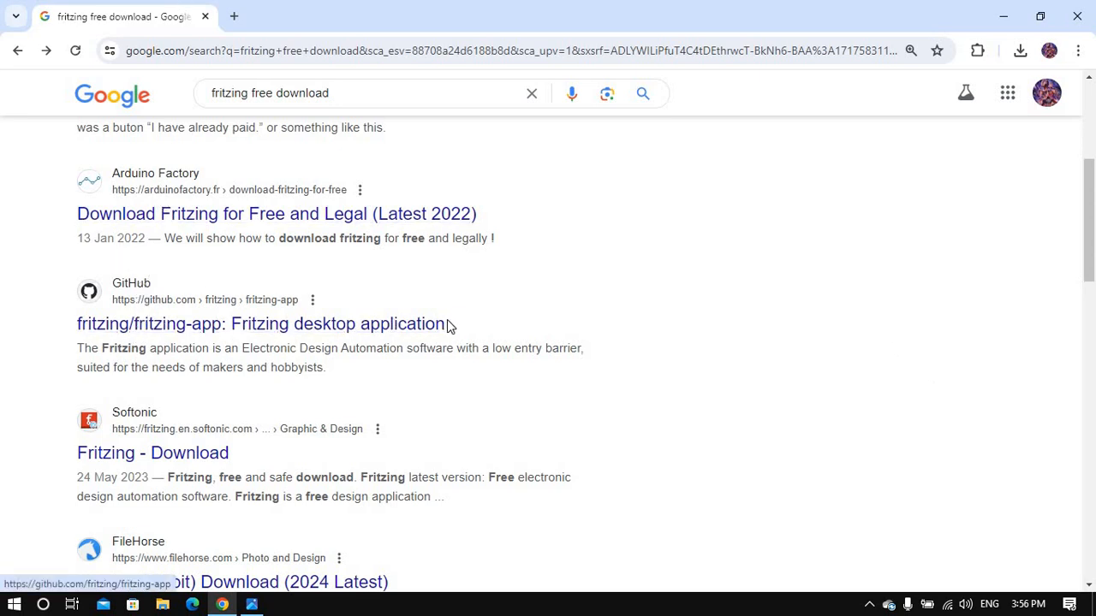
click(144, 326)
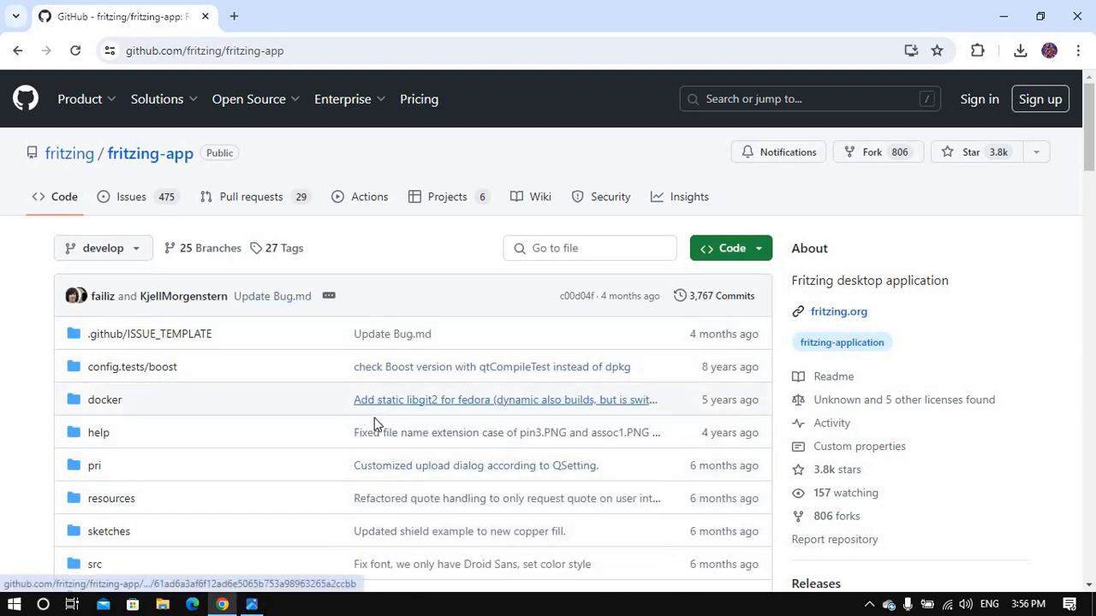
Step: Download the fritzing-app repository as a ZIP archive and check it in the recent download history
scroll(374, 418, down, 5)
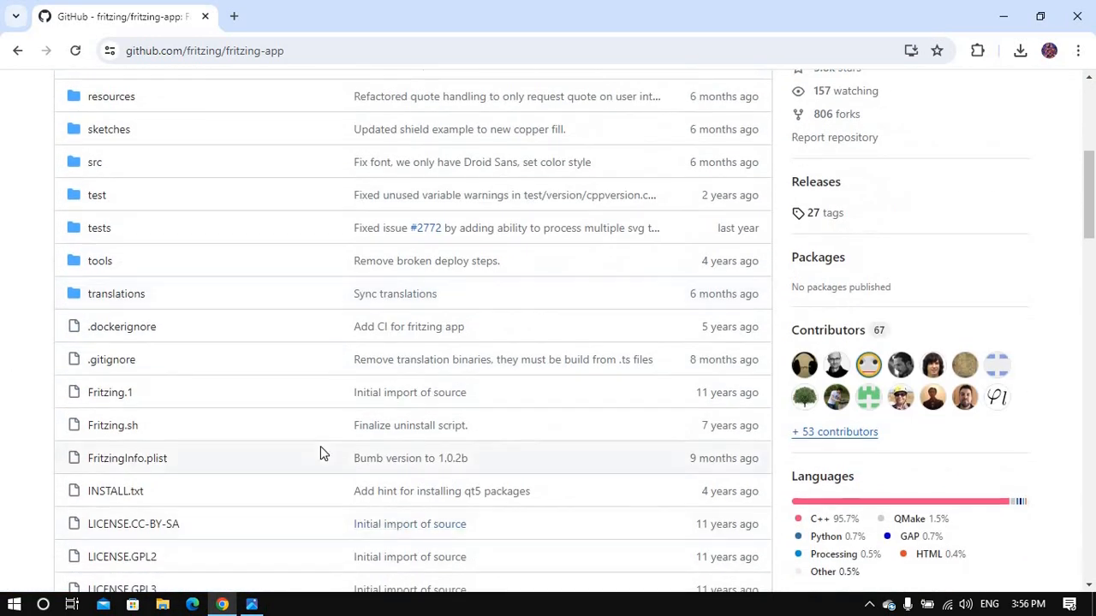
scroll(320, 454, down, 3)
scroll(304, 419, down, 3)
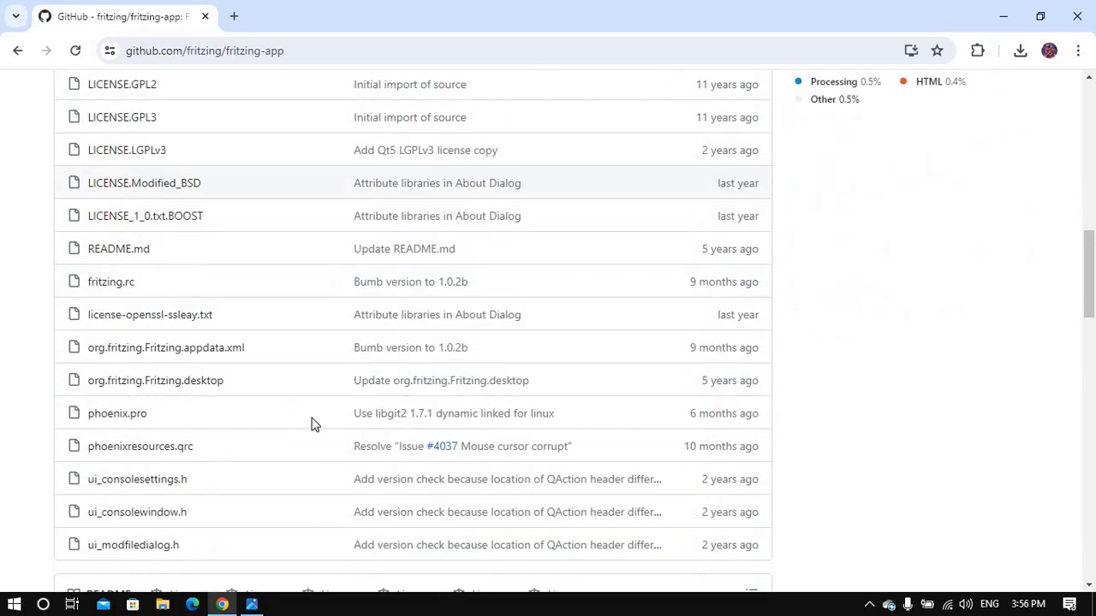
scroll(311, 424, down, 3)
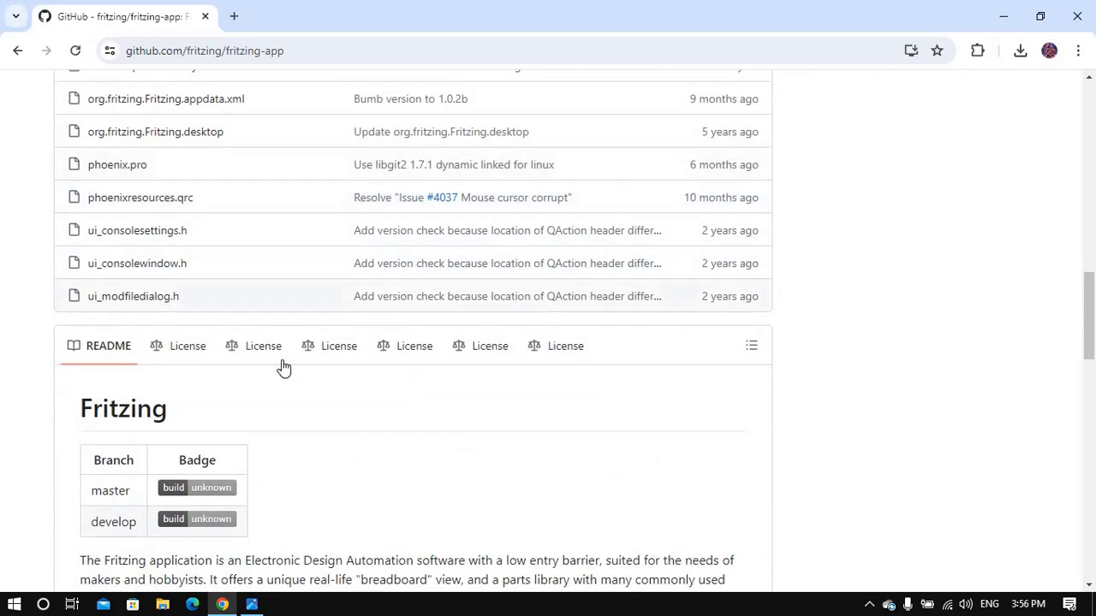
scroll(398, 345, up, 6)
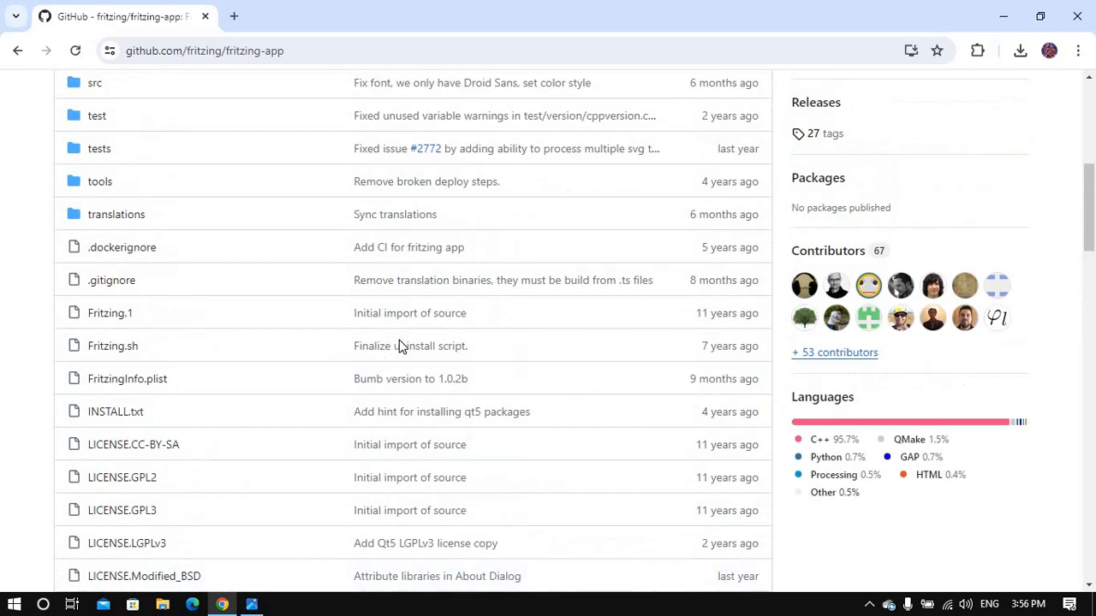
scroll(399, 345, up, 5)
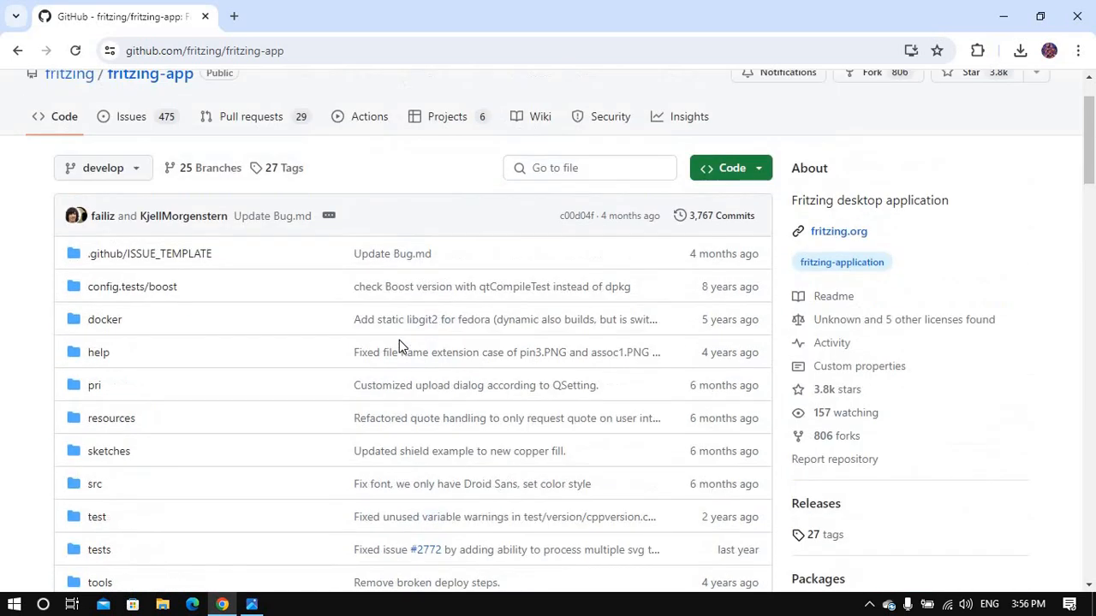
click(765, 178)
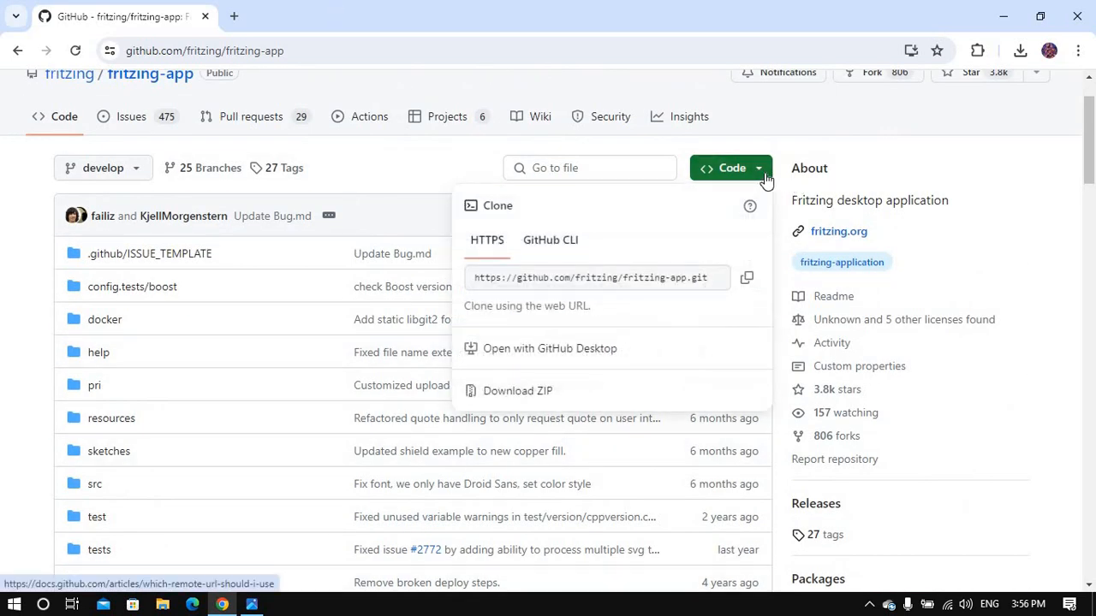
click(541, 395)
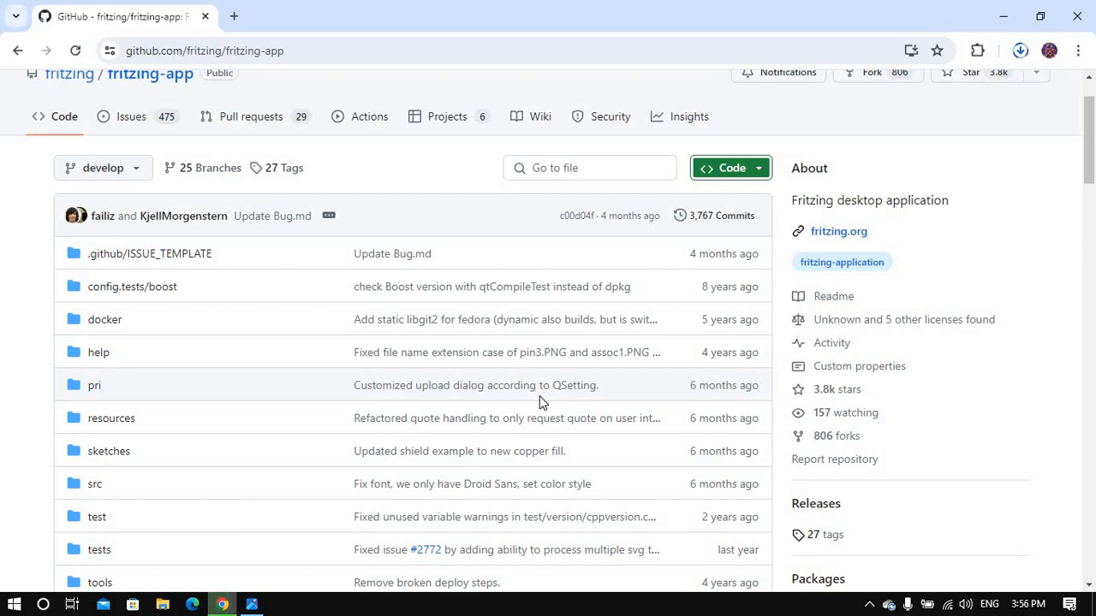
click(1020, 51)
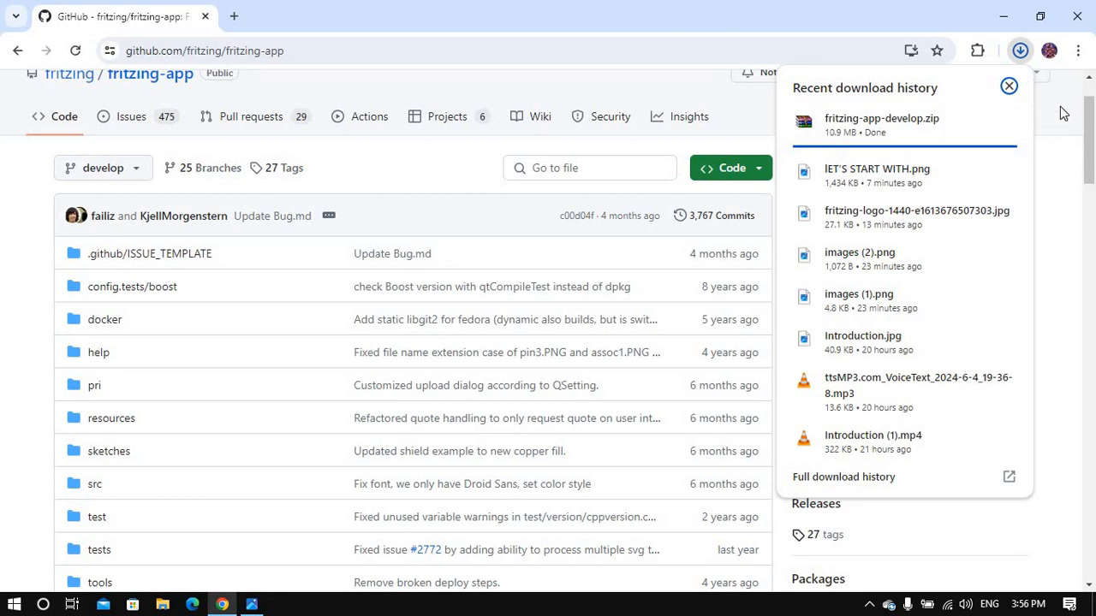
click(1085, 142)
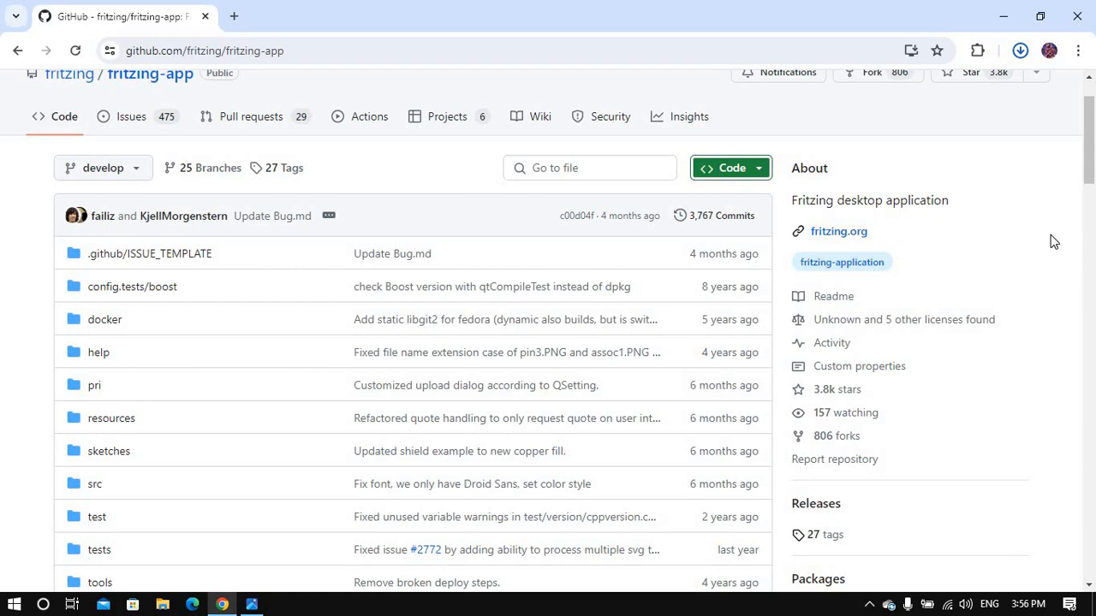
Step: Launch Fritzing from its desktop shortcut, bring it to the front and maximize its window
click(162, 605)
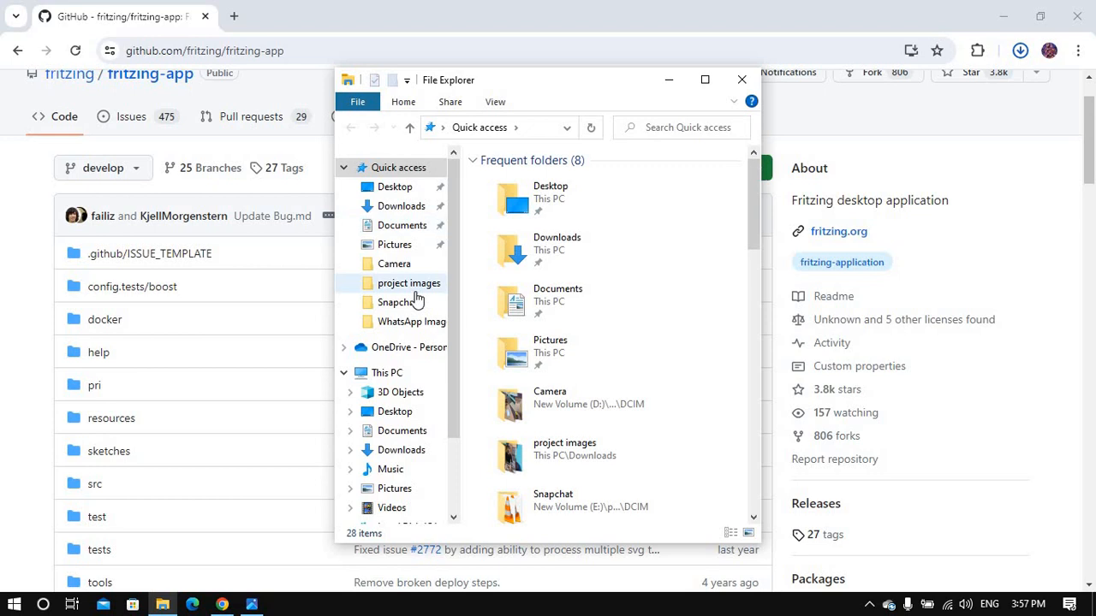
click(395, 410)
double_click(608, 197)
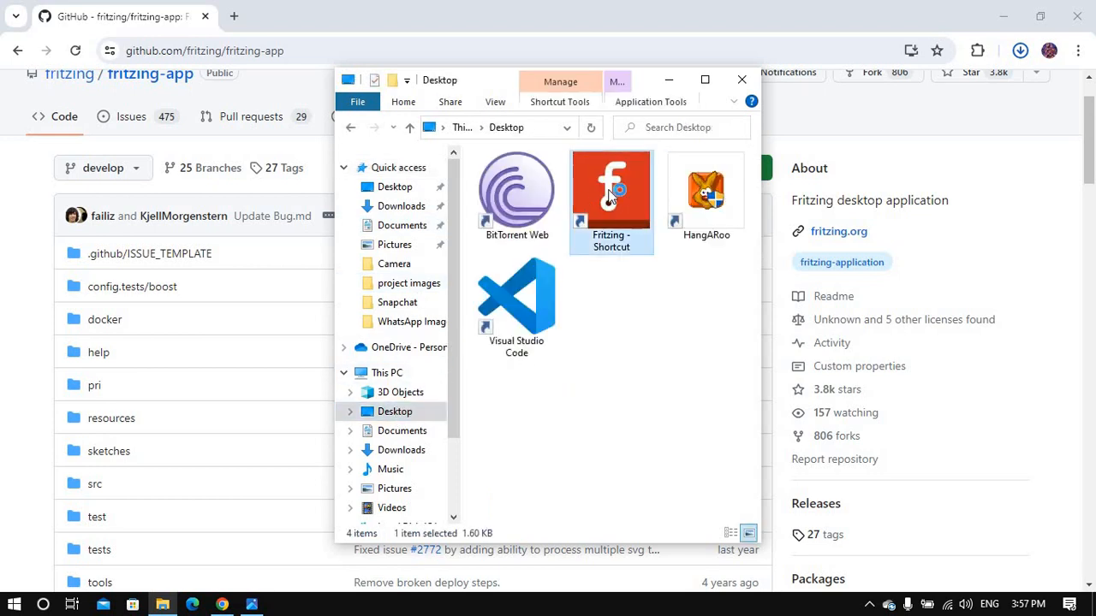
click(669, 80)
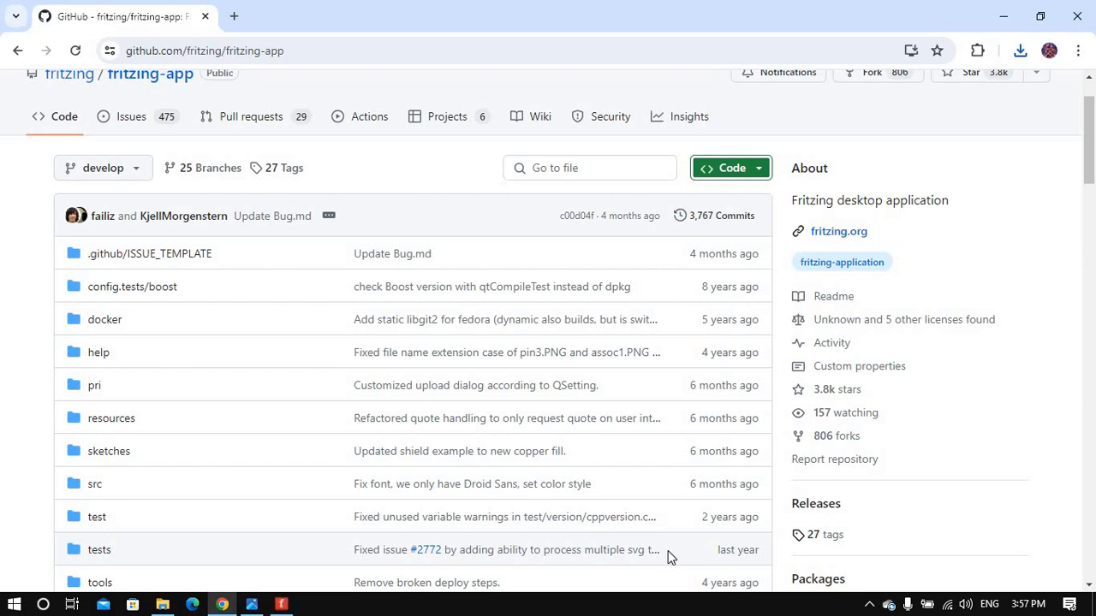
click(281, 604)
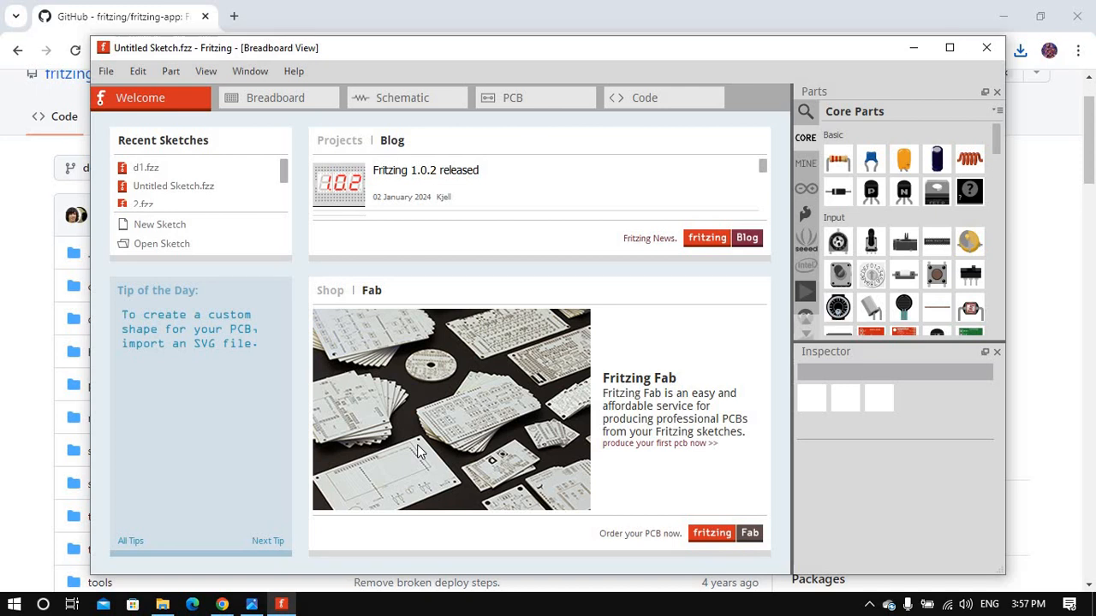
click(949, 48)
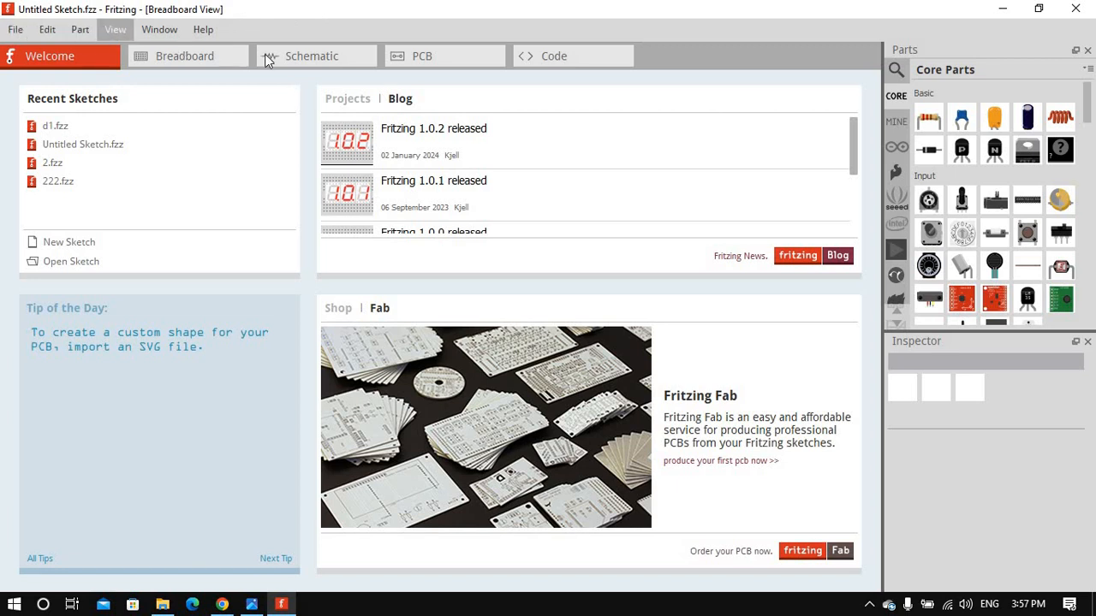
Step: Examine the available File, Edit, Part, View and Window commands, including recent files and export
click(21, 31)
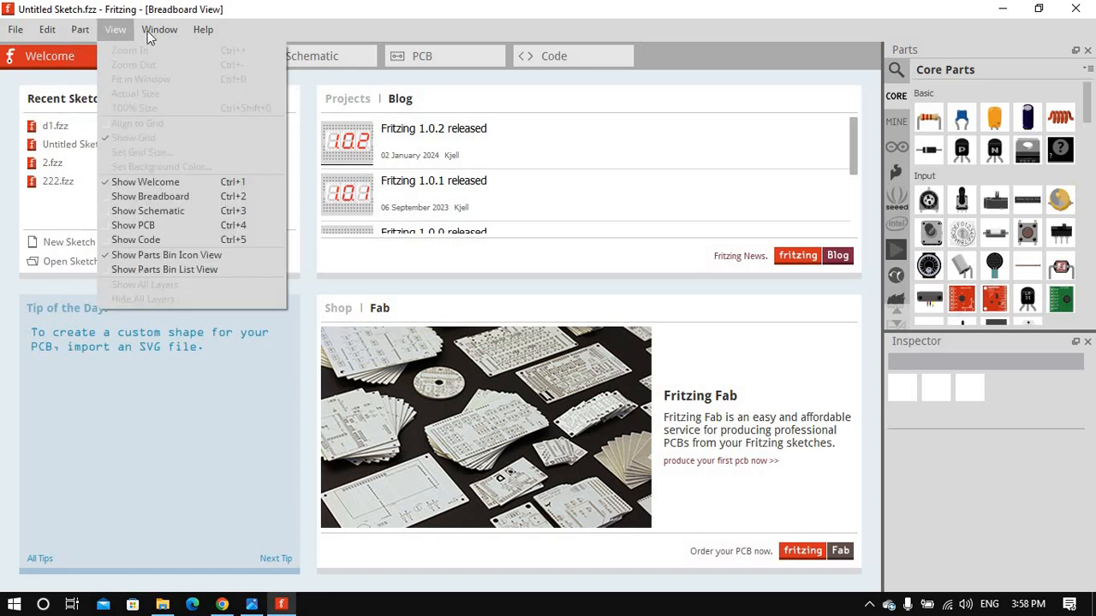
mouse_move(206, 34)
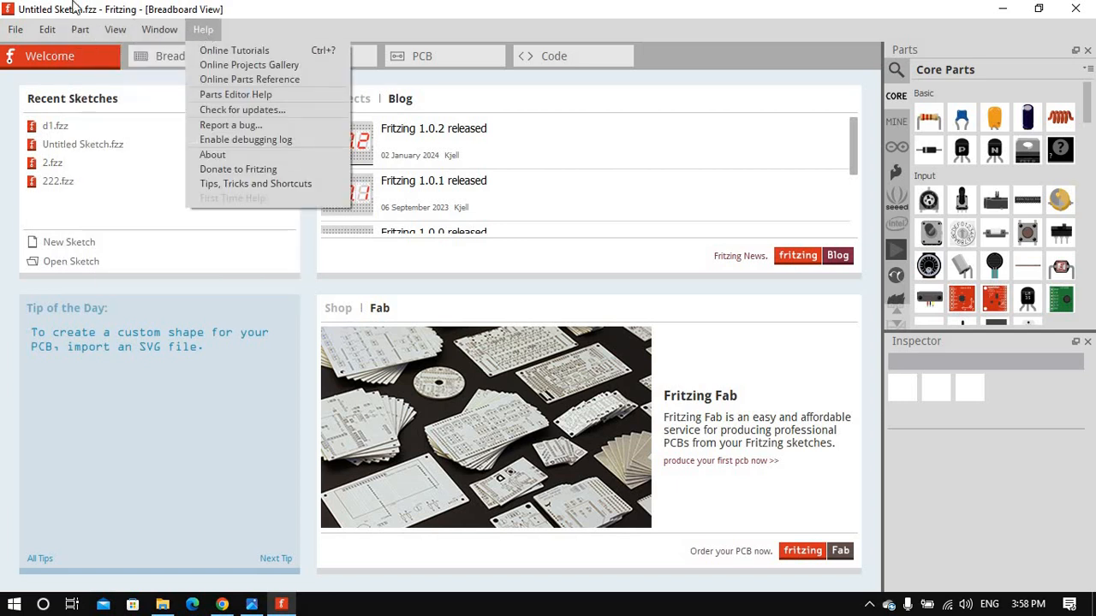
mouse_move(15, 31)
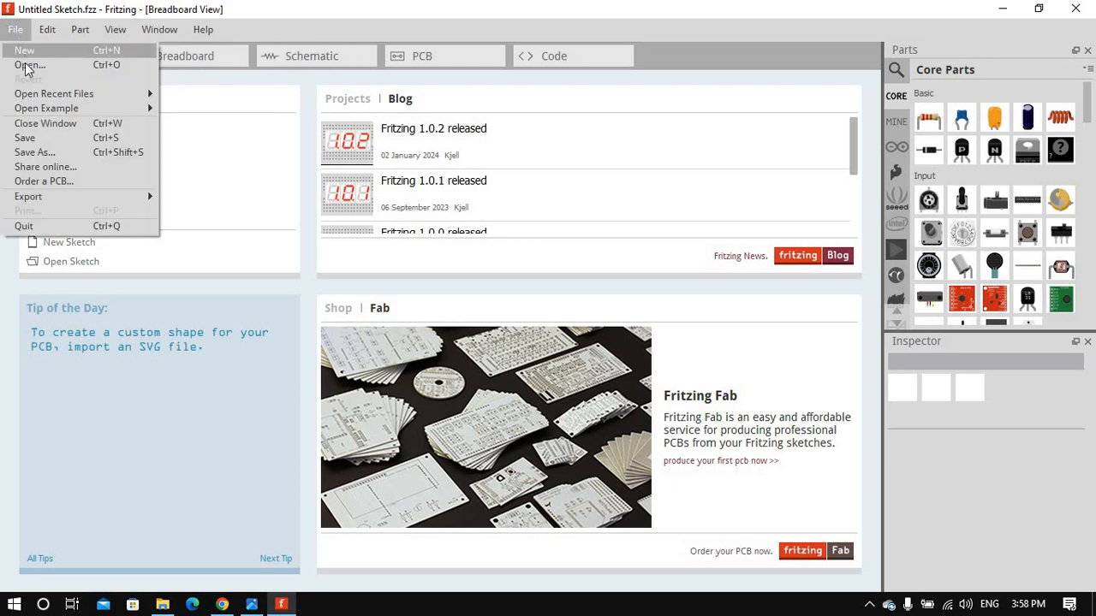
mouse_move(59, 97)
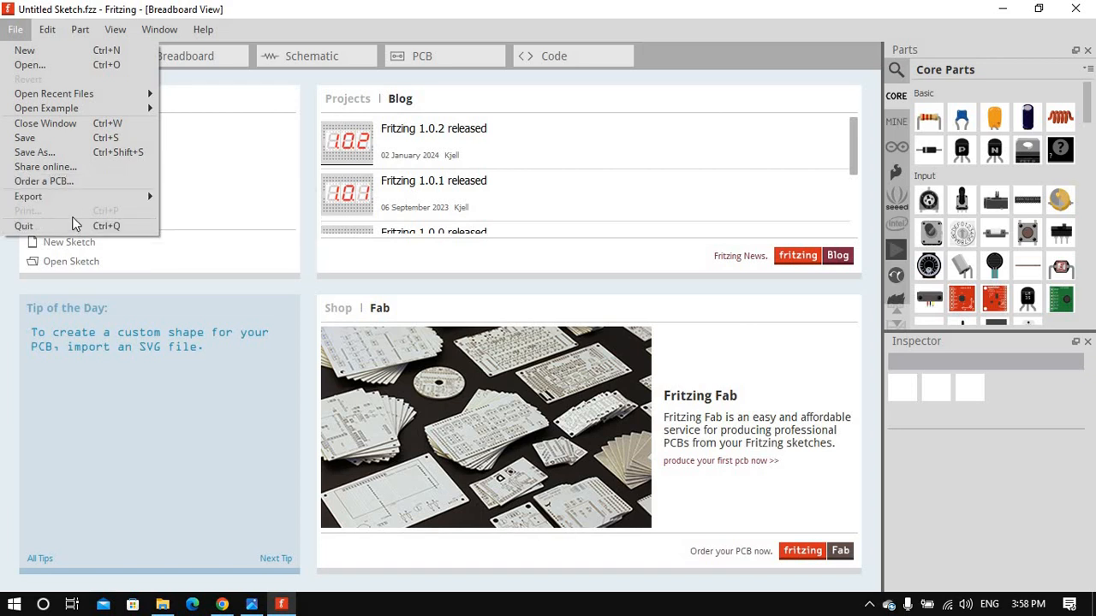
mouse_move(71, 196)
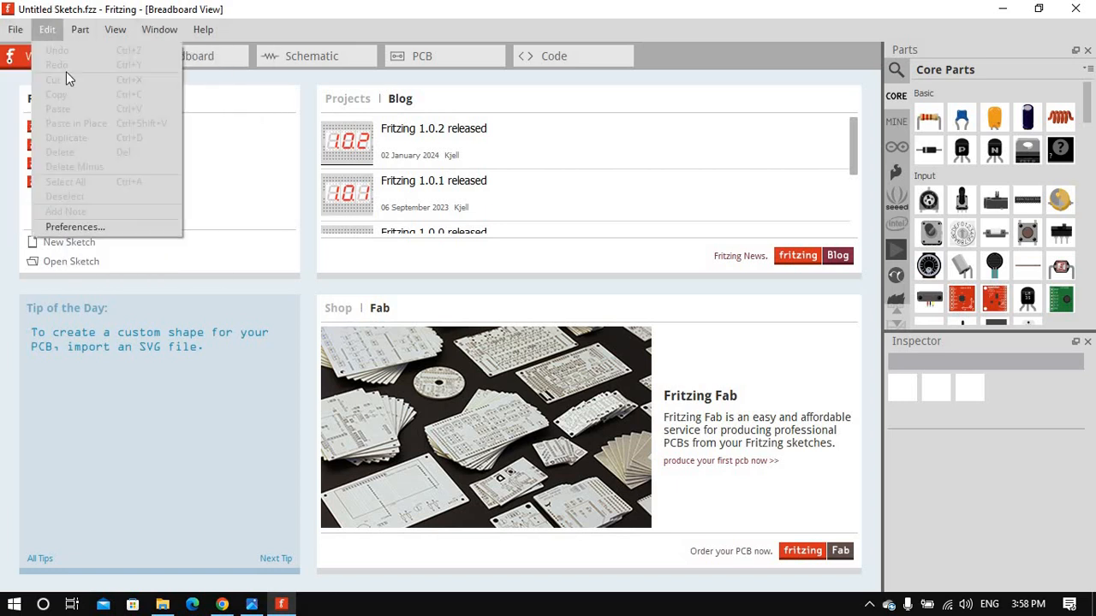
mouse_move(81, 30)
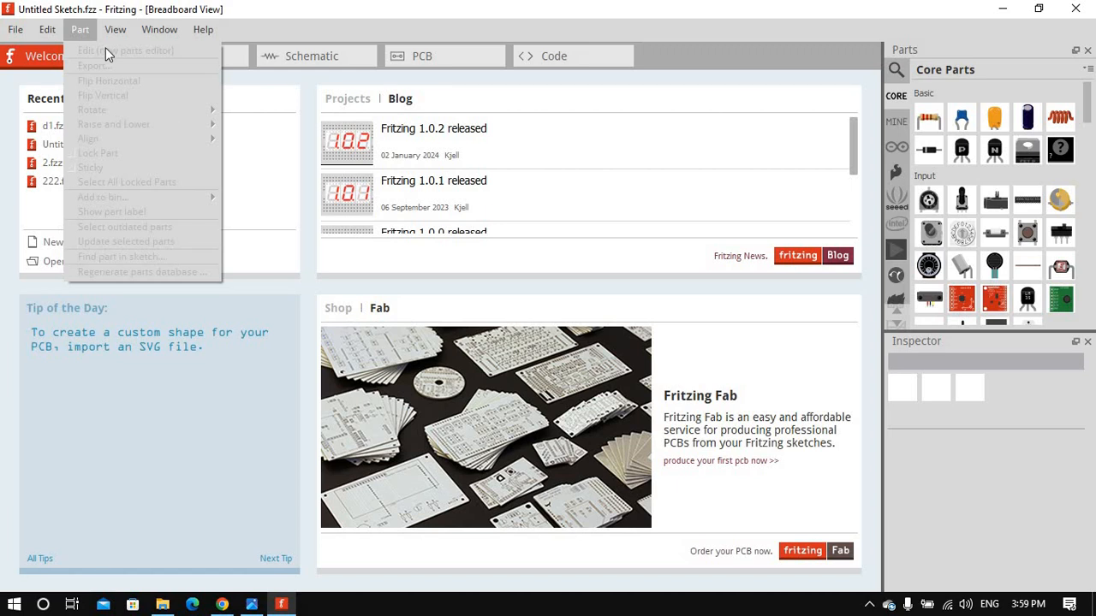
mouse_move(118, 32)
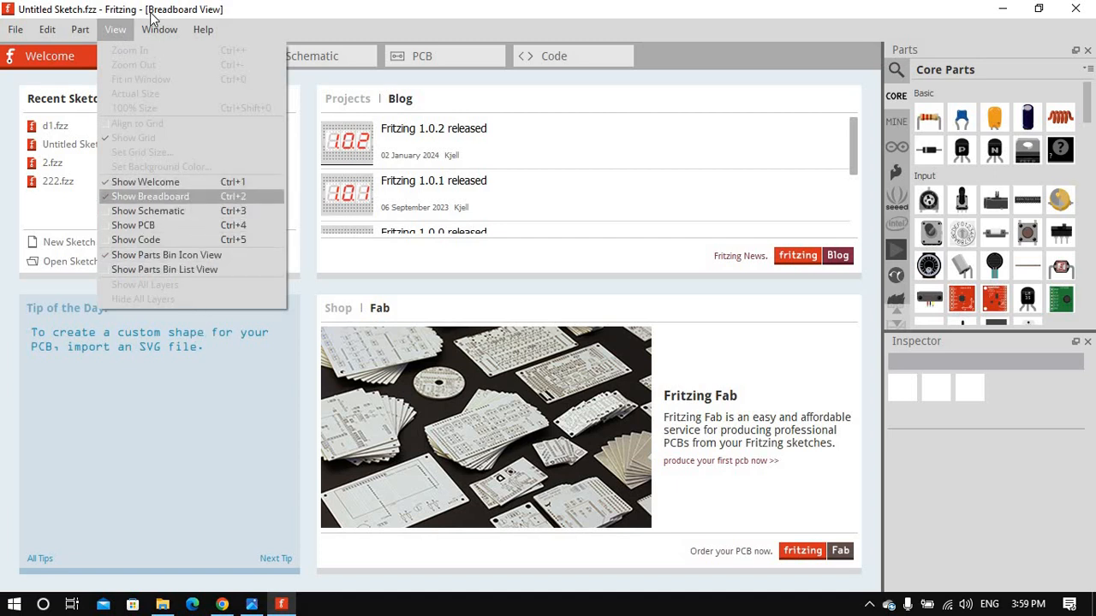
mouse_move(162, 30)
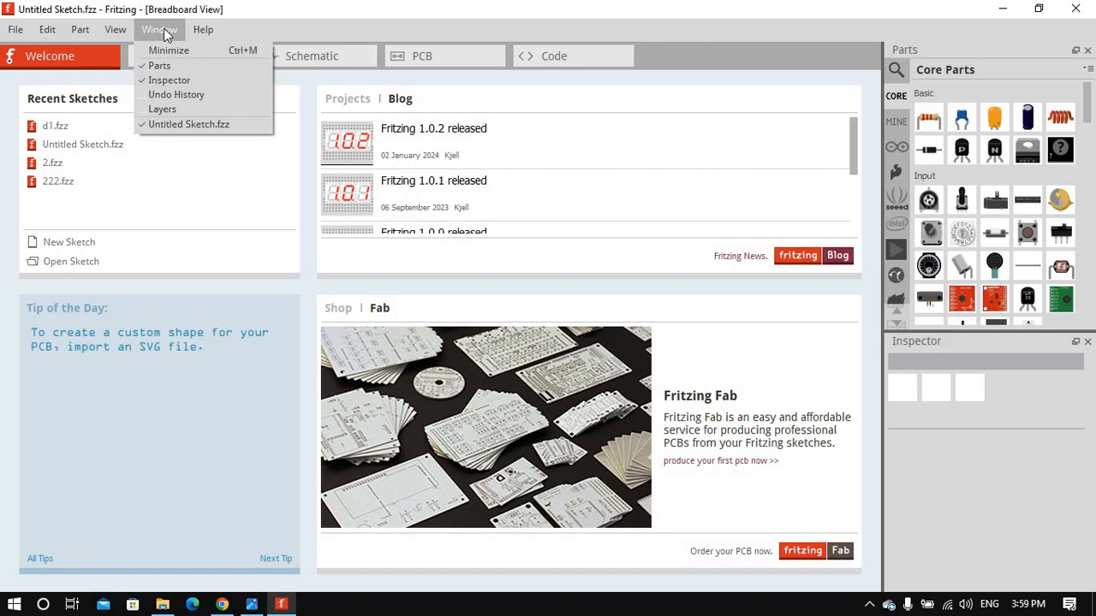
Step: Review the Help commands, view the About information with the program's version and credits, and close it
mouse_move(204, 31)
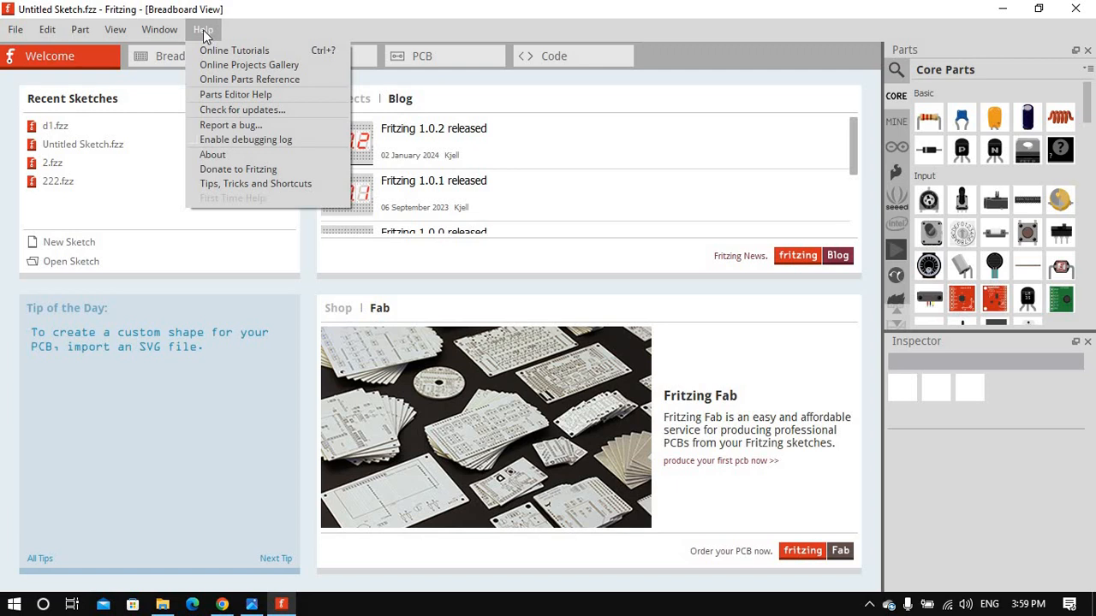
click(218, 159)
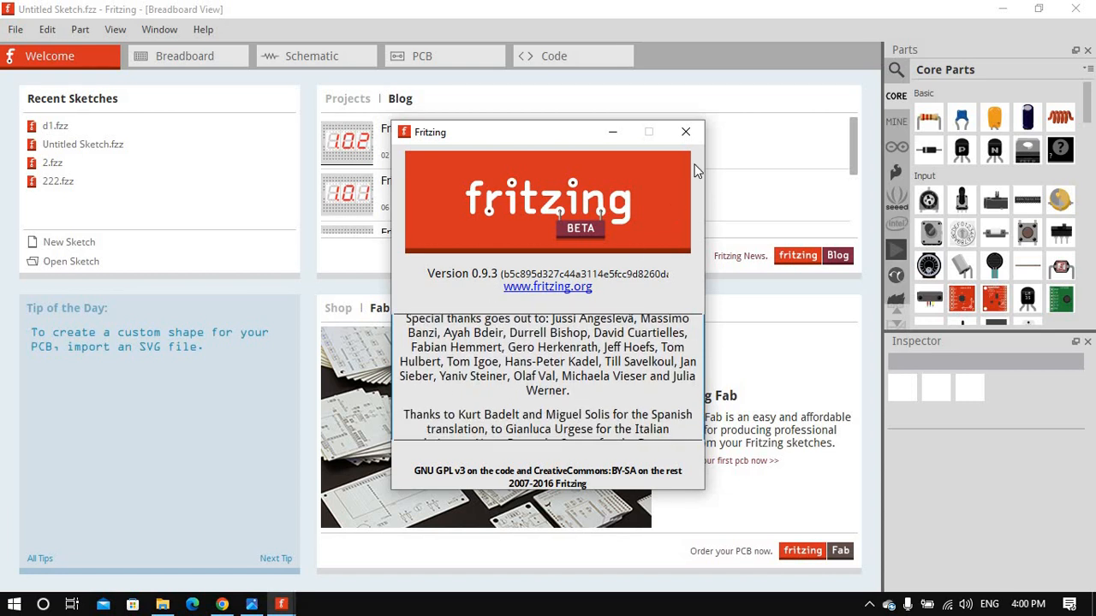
click(690, 132)
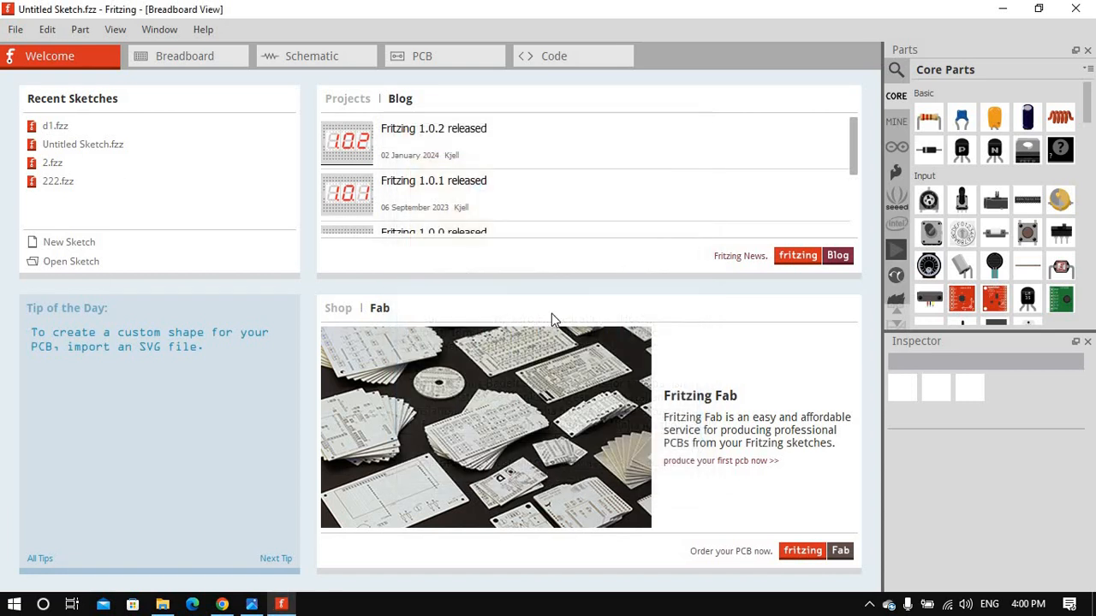
Step: Create a new sketch and maximize its window
click(15, 29)
click(23, 48)
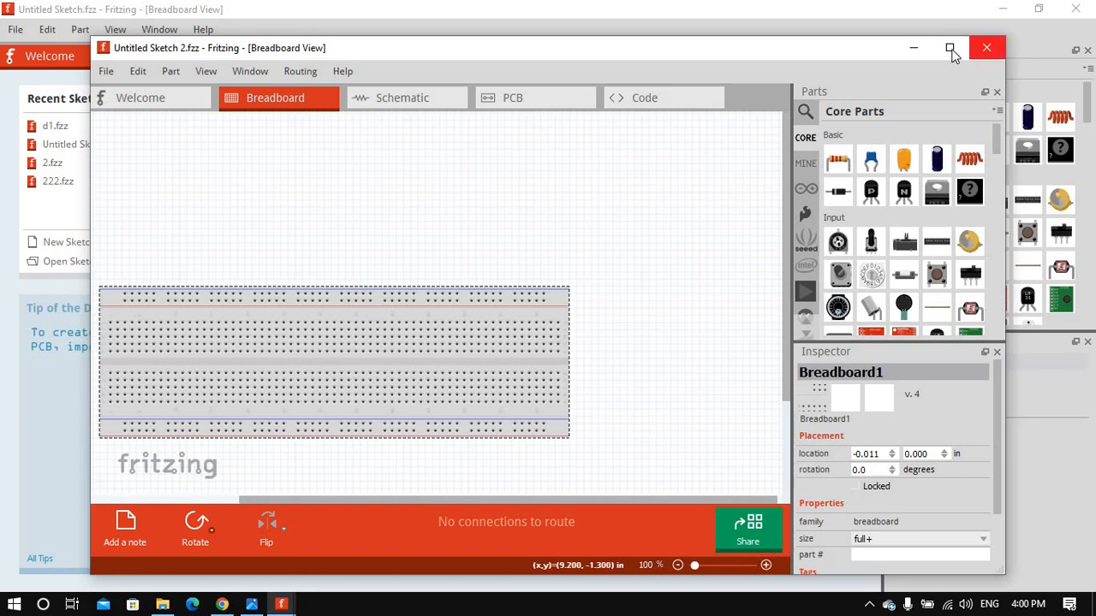
click(950, 50)
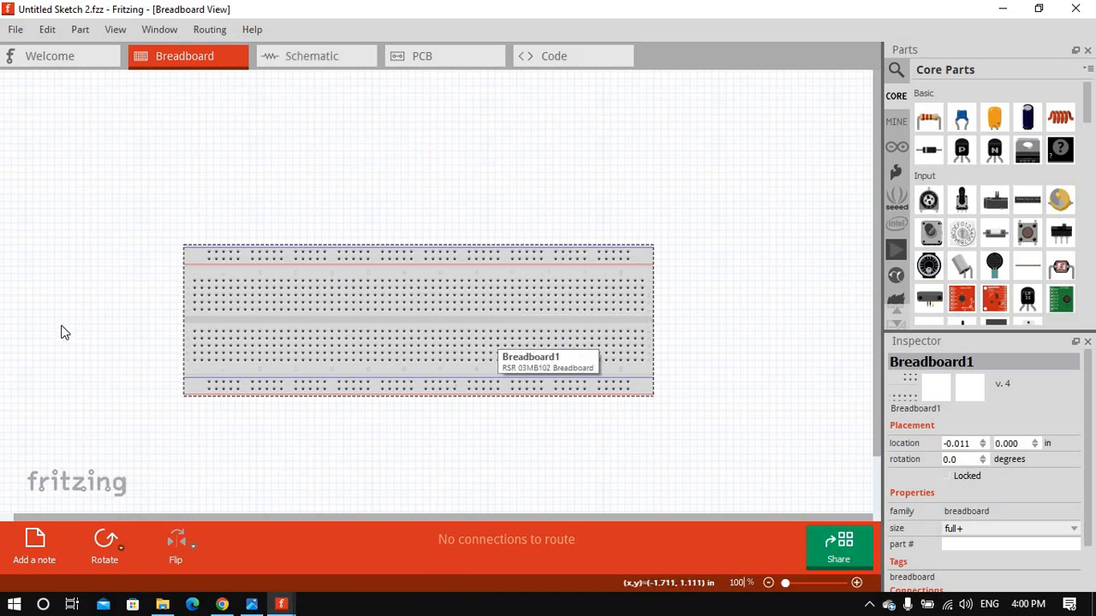
click(14, 31)
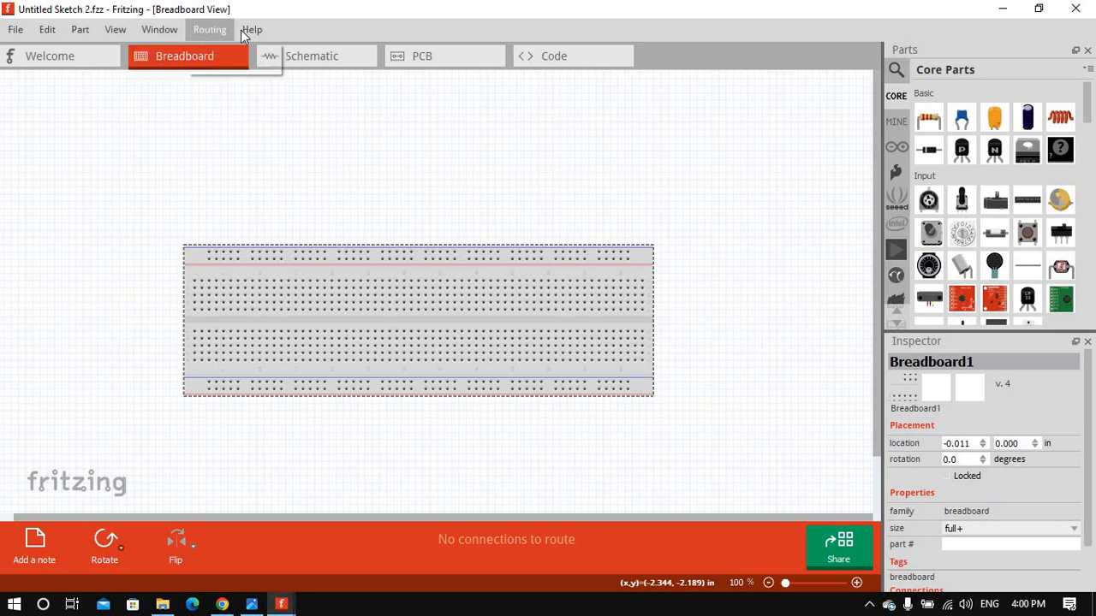
mouse_move(241, 30)
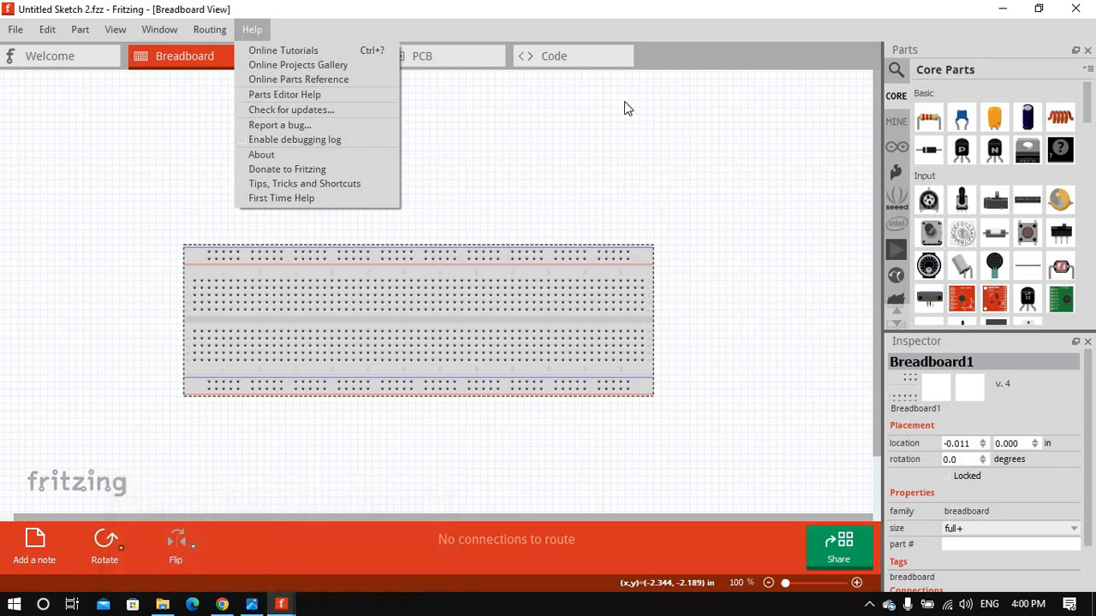
click(758, 70)
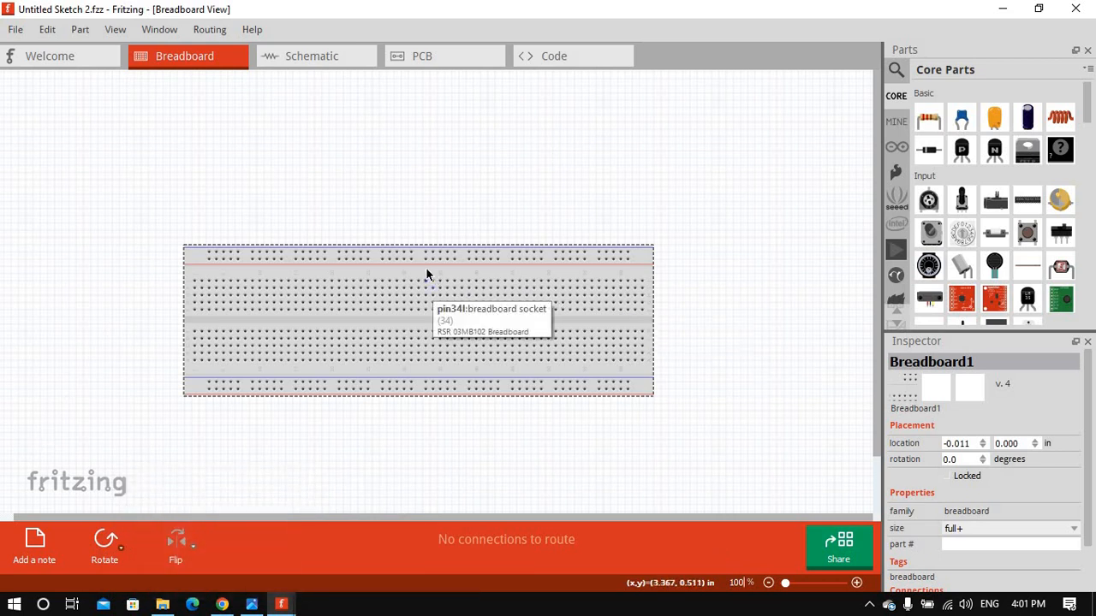
Step: Move the breadboard up and to the right, and add a 9V battery block from a "9V battery" parts search on its left side
drag(445, 273, 506, 218)
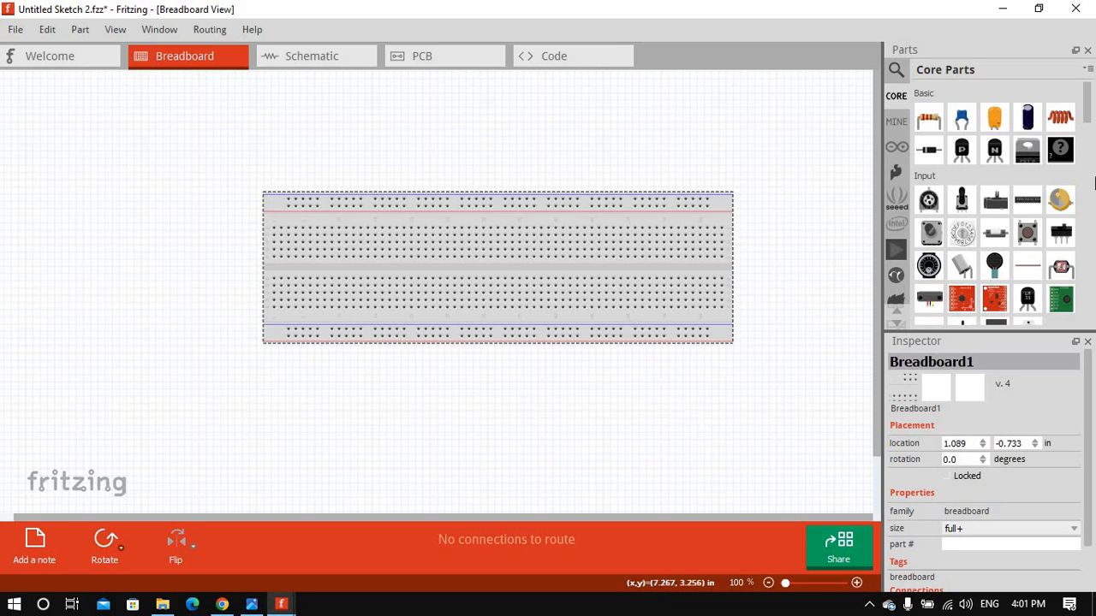
click(901, 71)
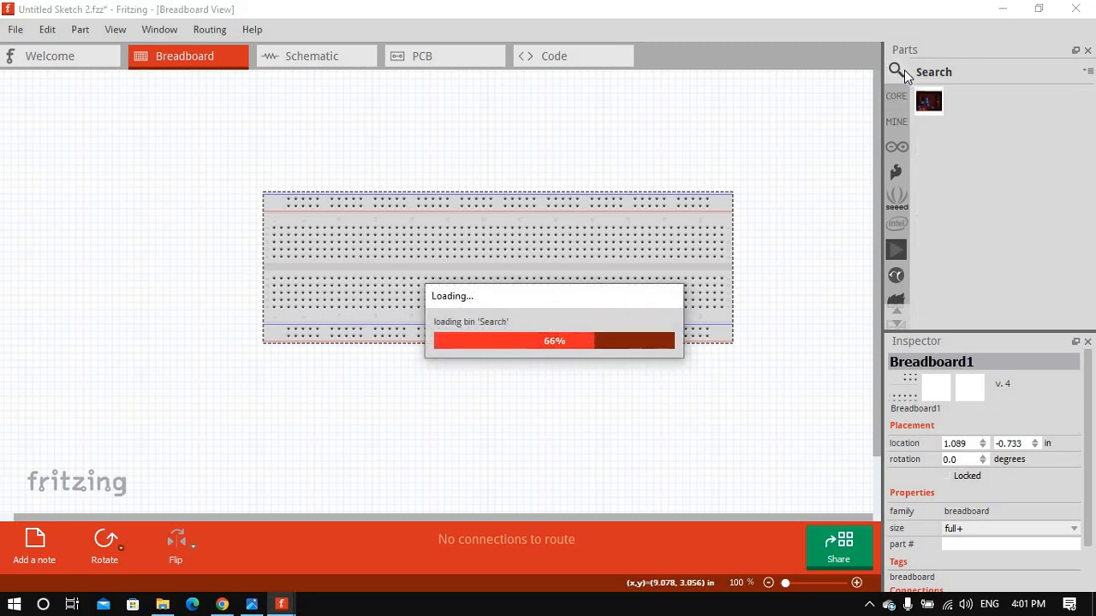
click(953, 70)
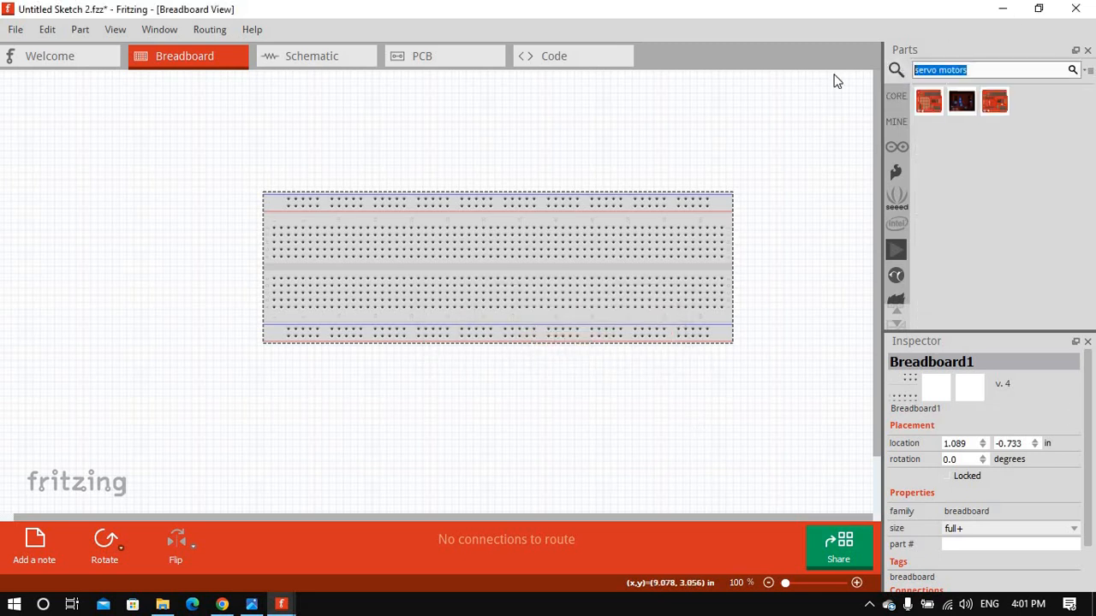
key(BackSpace)
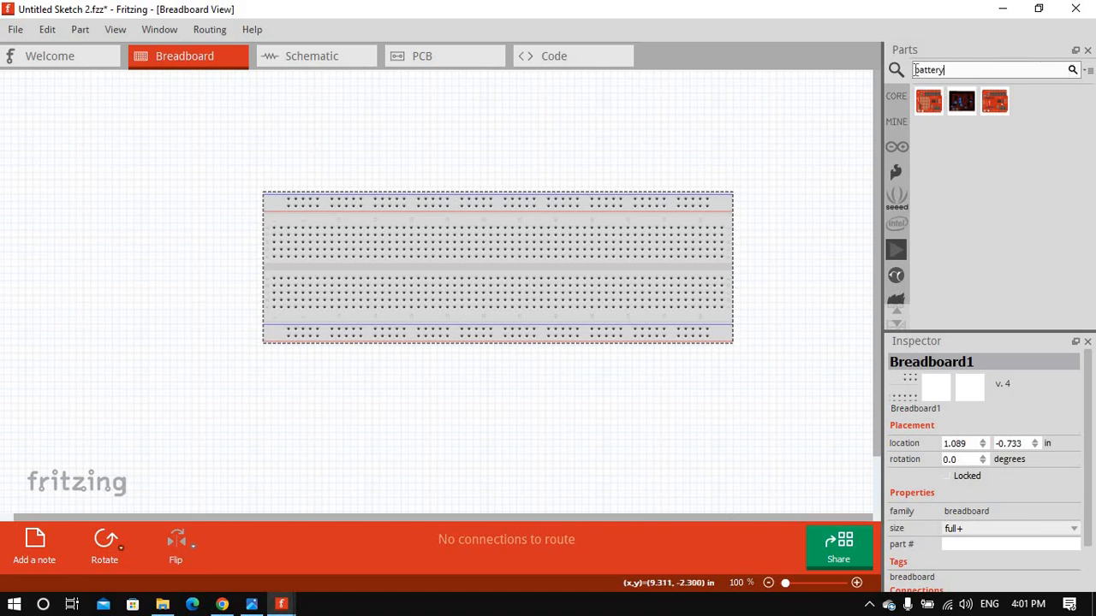
click(914, 70)
text(9V)
key(Return)
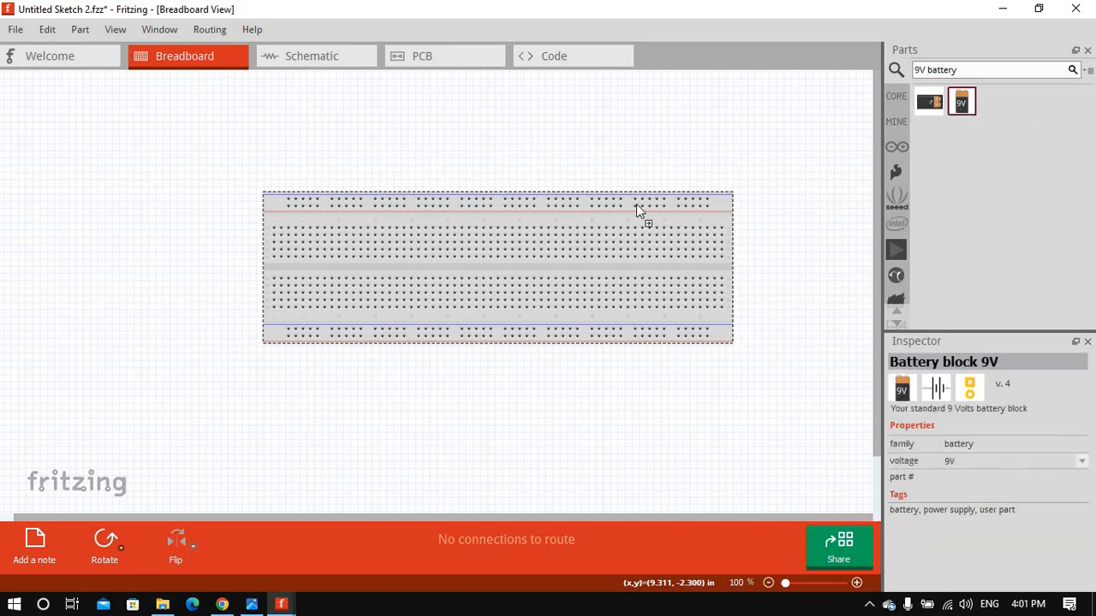
drag(636, 209, 76, 297)
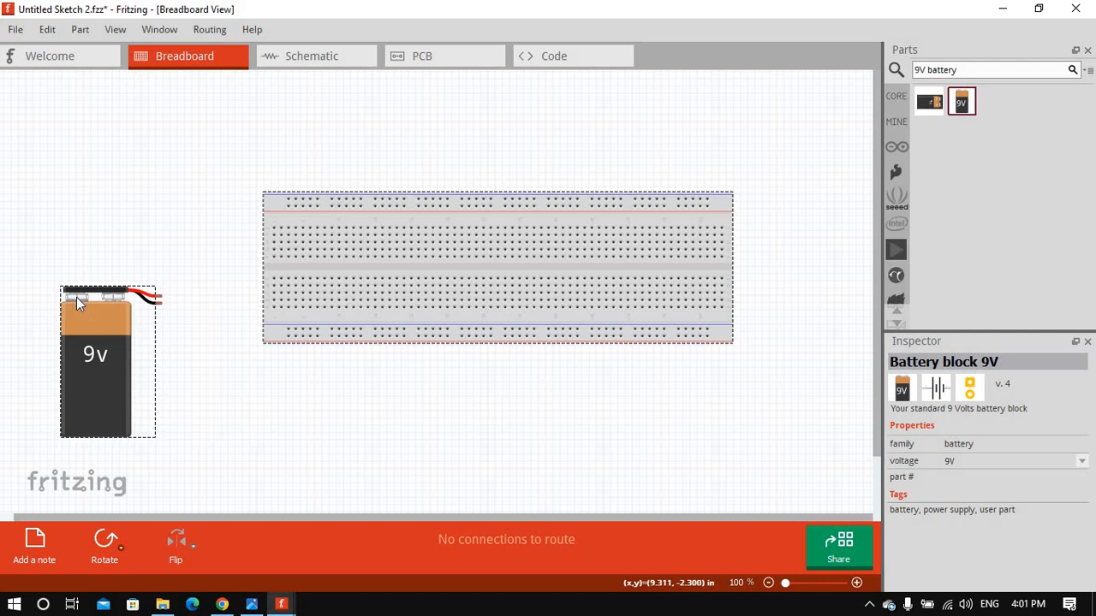
click(214, 377)
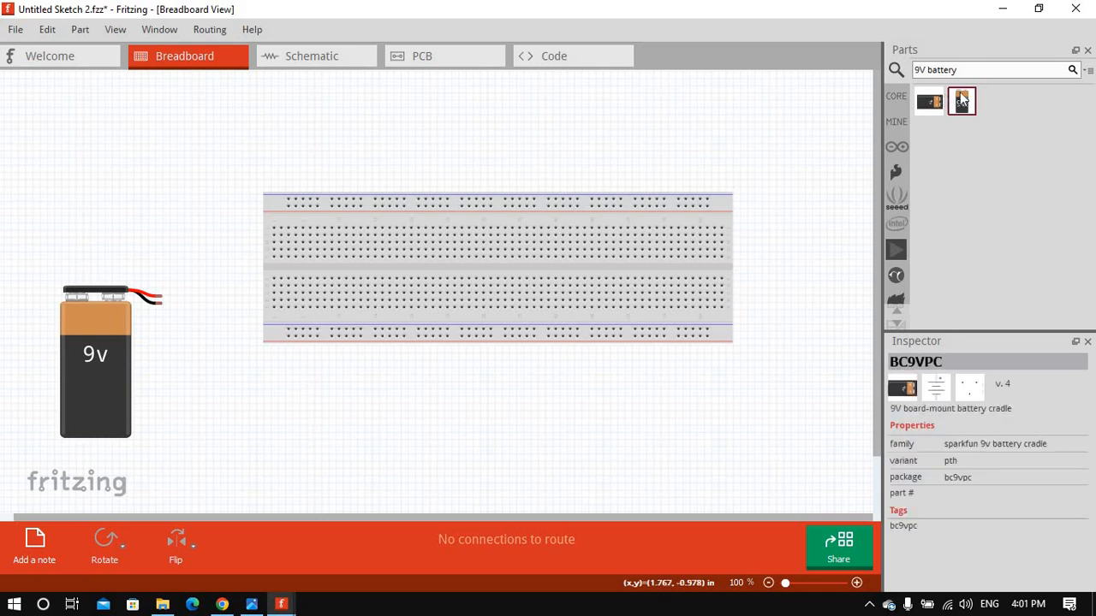
Step: Search the parts for "led", place a Red (633nm) LED above the breadboard, and move the breadboard down to make room
drag(958, 70, 892, 72)
text(led)
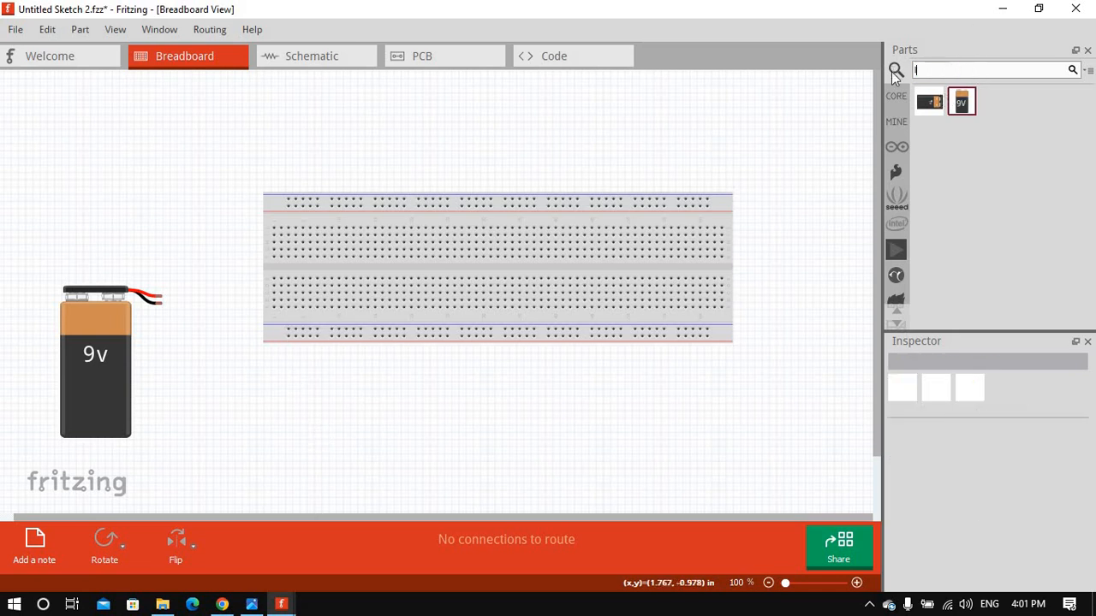
key(Return)
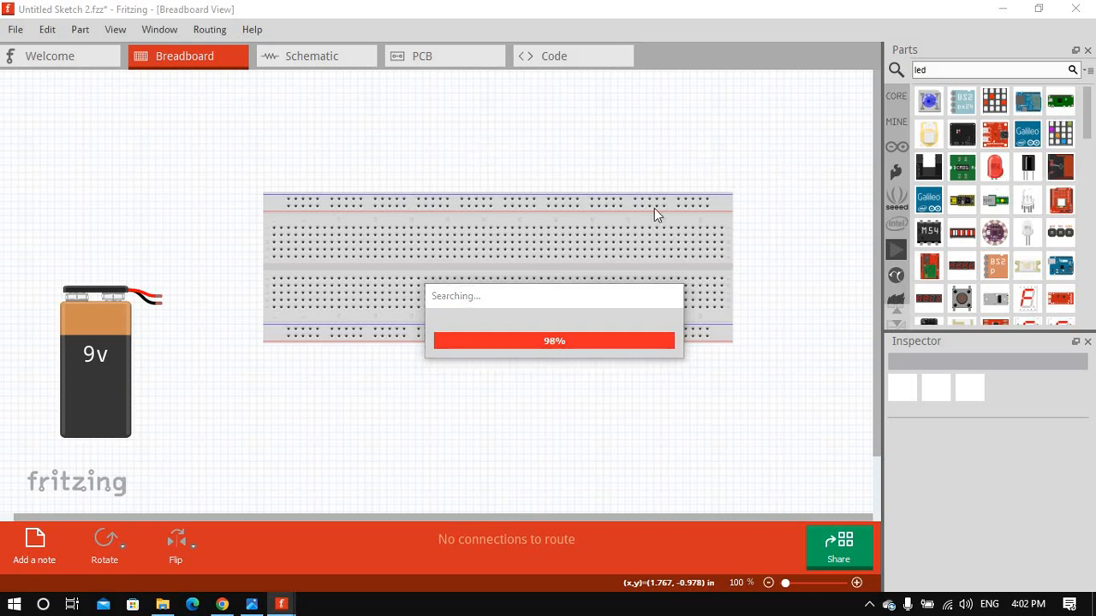
click(997, 176)
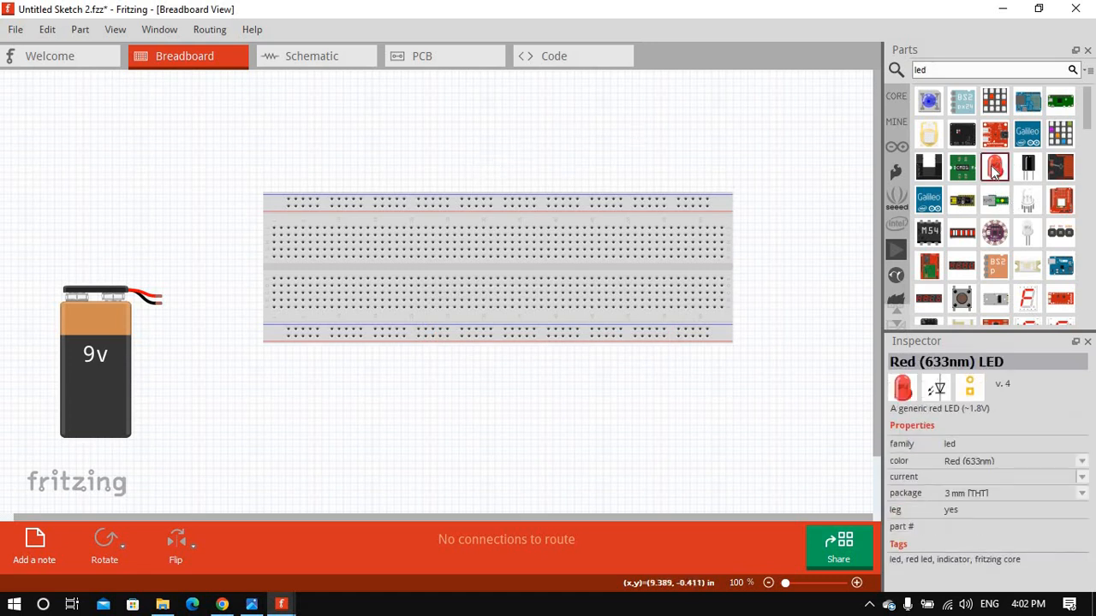
drag(991, 167, 461, 142)
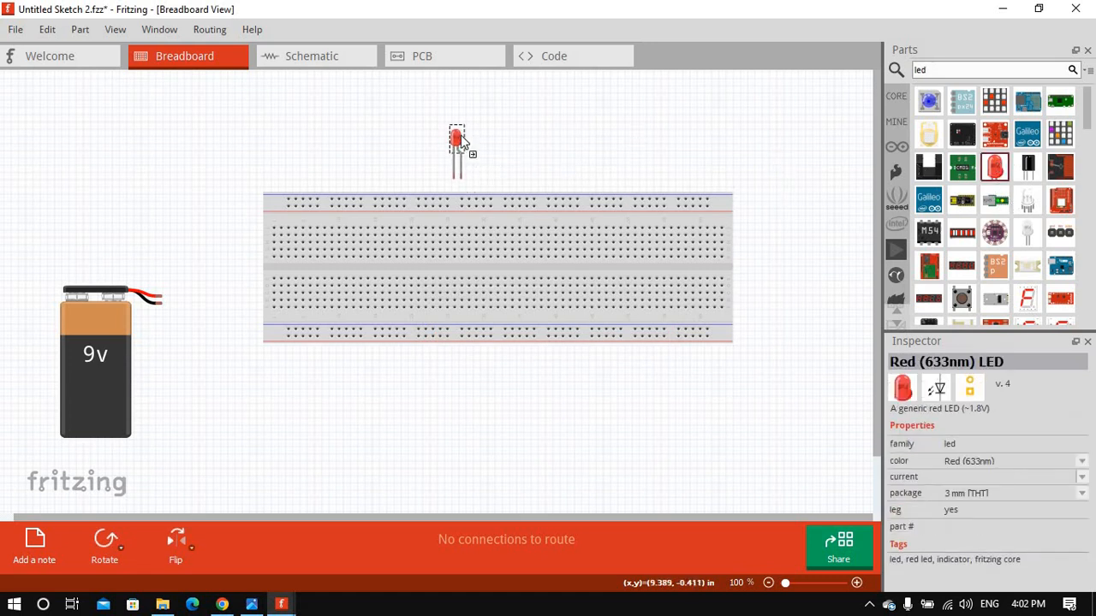
click(577, 144)
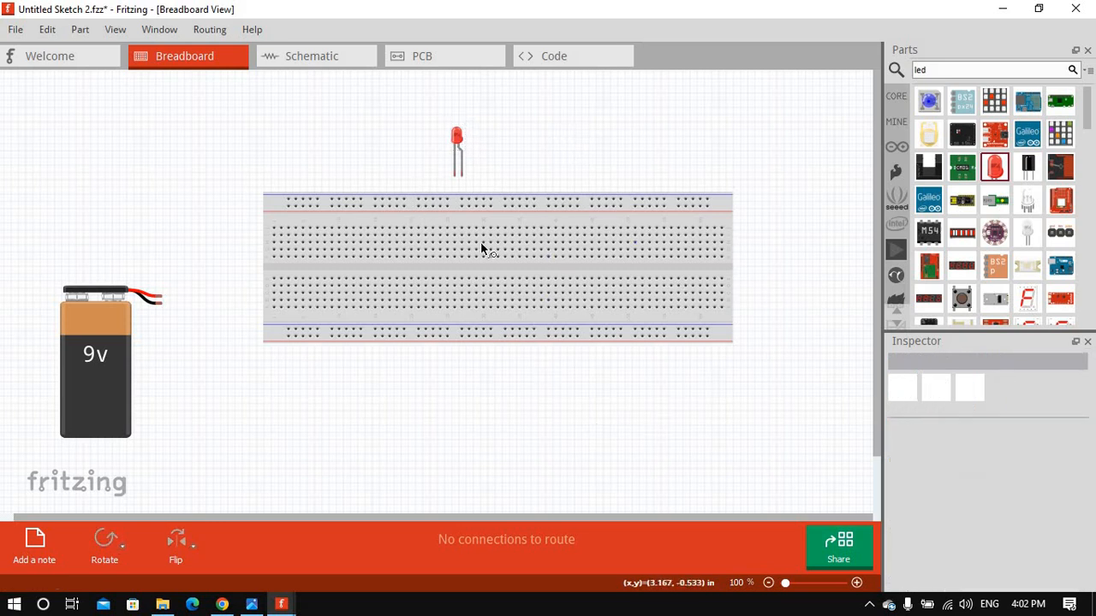
drag(485, 225, 510, 315)
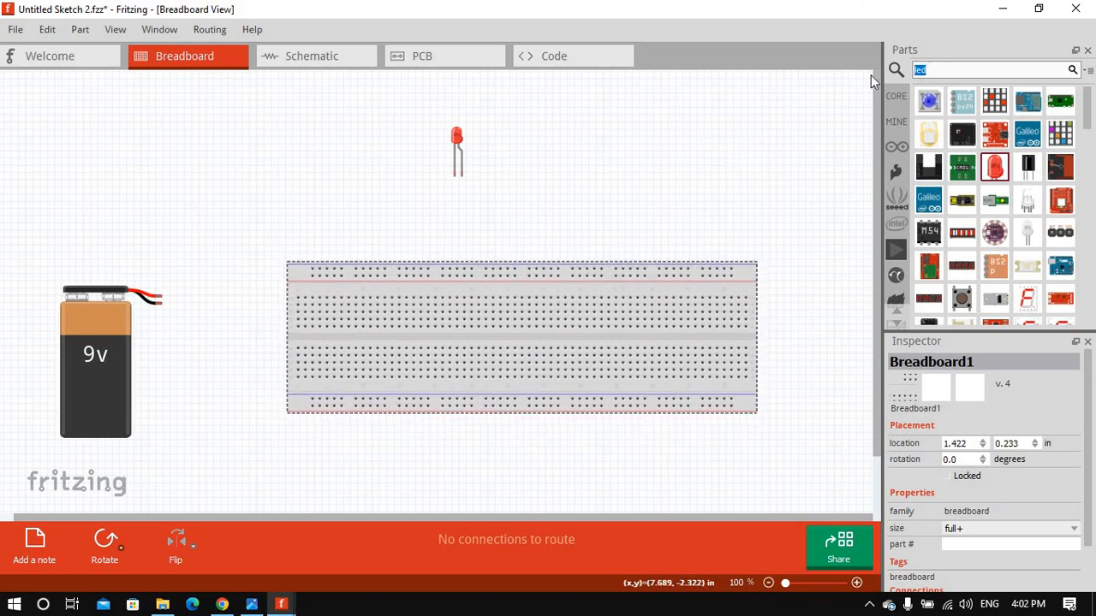
Step: Add a resistor from a "resistor" parts search above the breadboard and set its resistance to 330Ω
text(resistor)
key(Return)
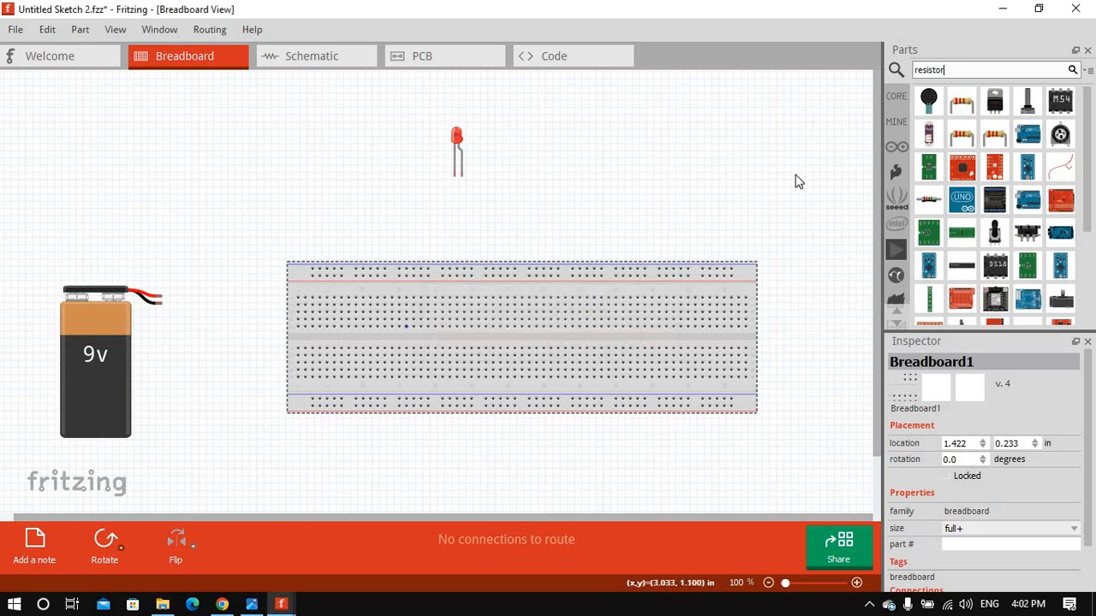
drag(960, 101, 374, 207)
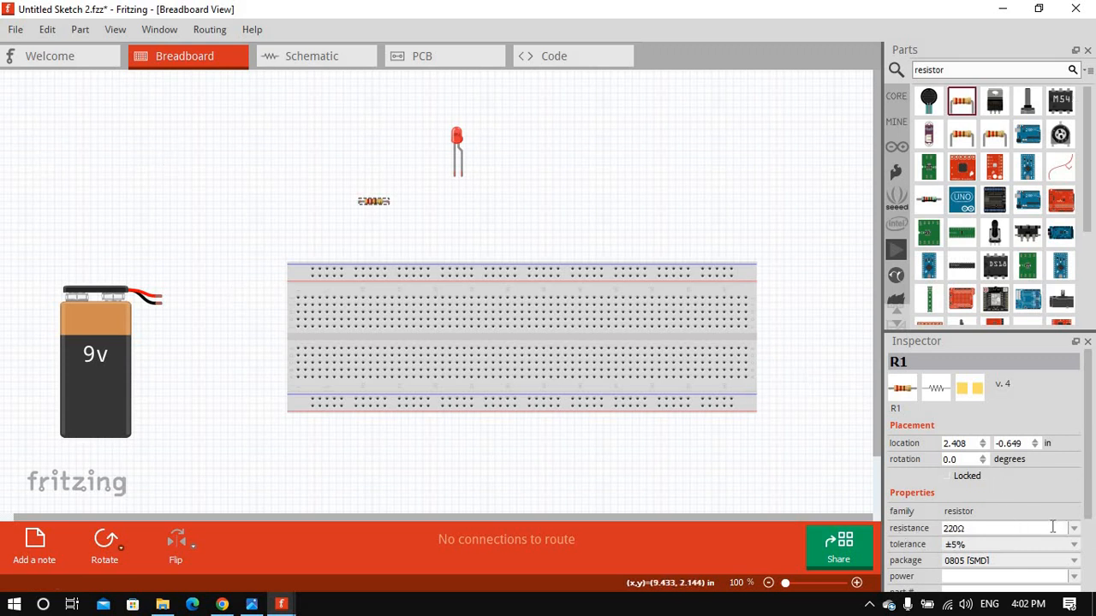
drag(1047, 529, 941, 538)
text(330)
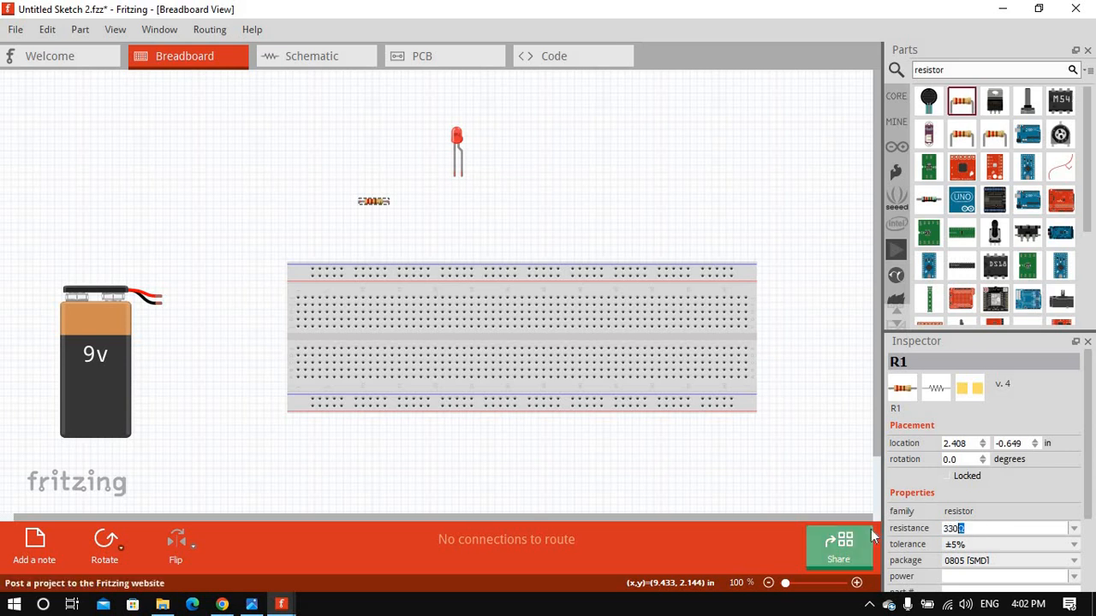
key(Return)
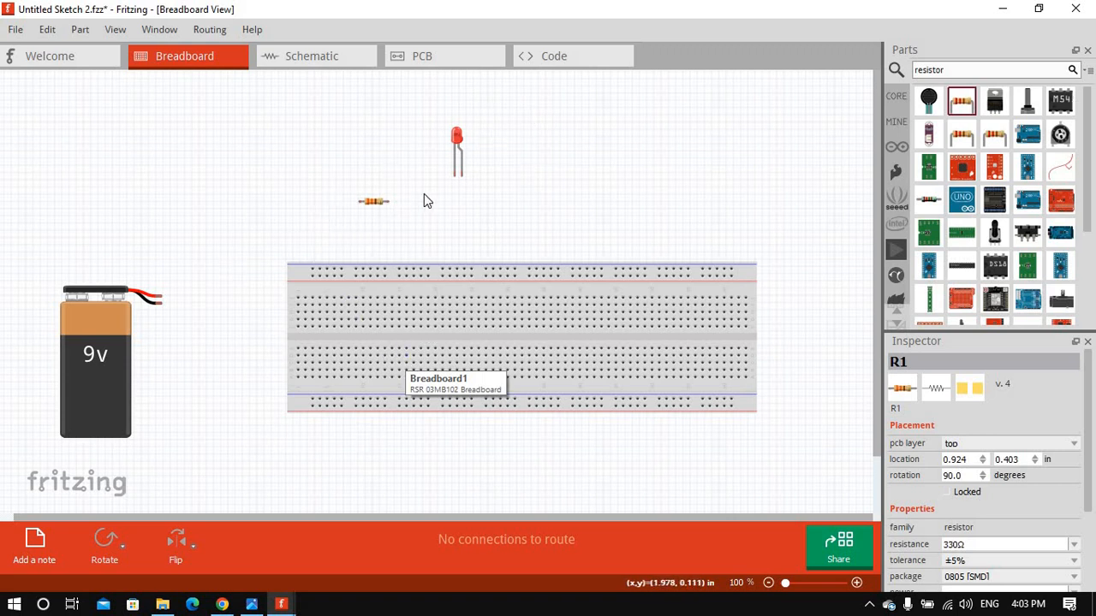
Step: Plug the resistor into the breadboard's upper half from column 9 to 13, and insert the LED's legs in columns 12 and 13
click(374, 202)
drag(389, 263, 372, 315)
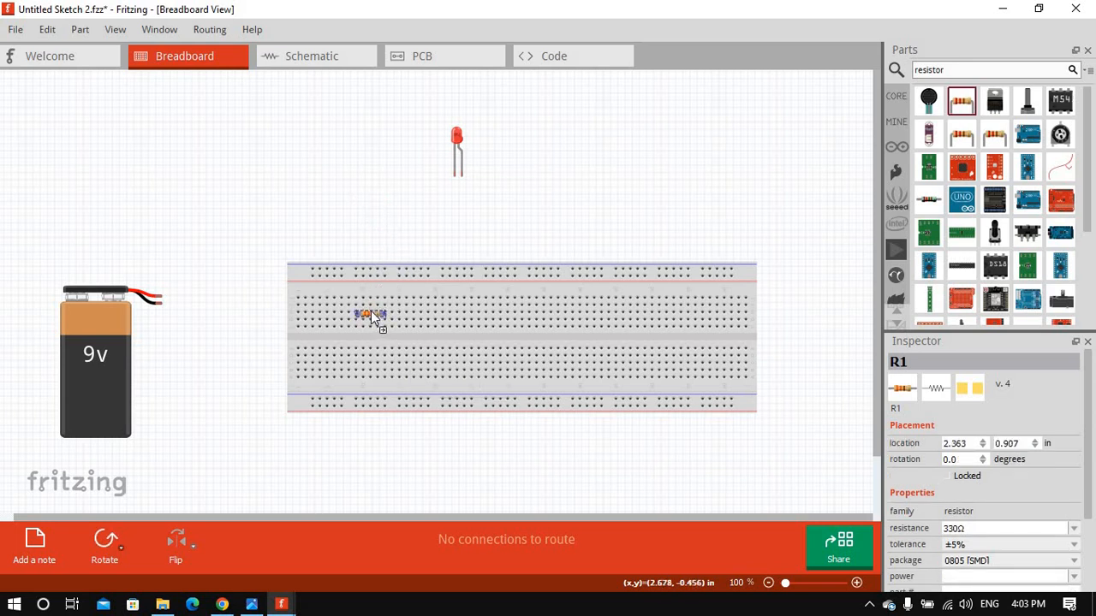
click(359, 124)
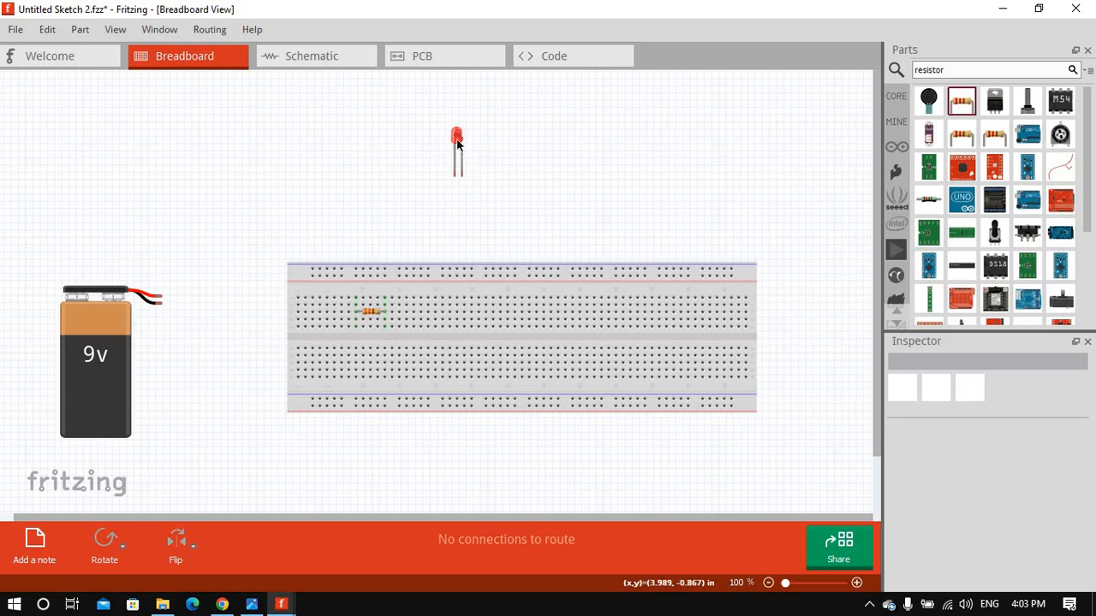
drag(459, 139, 379, 259)
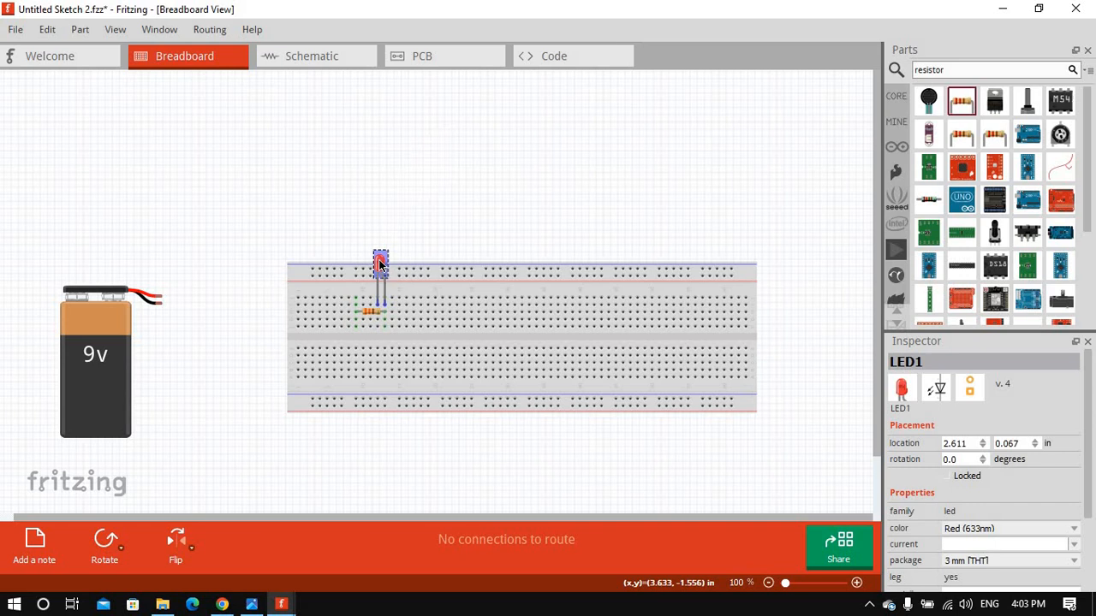
click(424, 189)
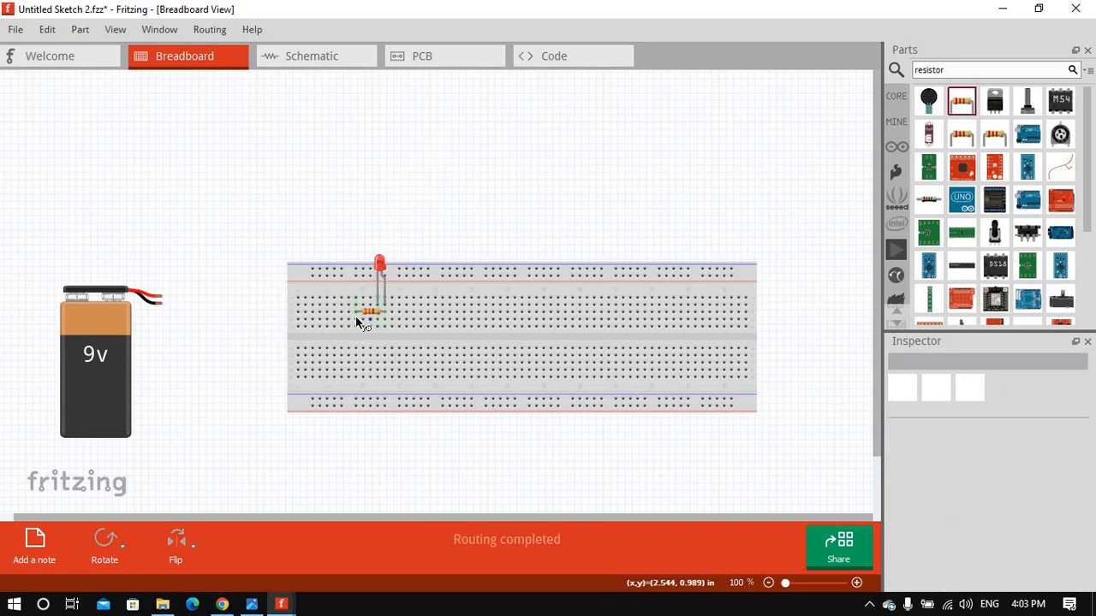
ctrl+scroll(486, 403, up, 5)
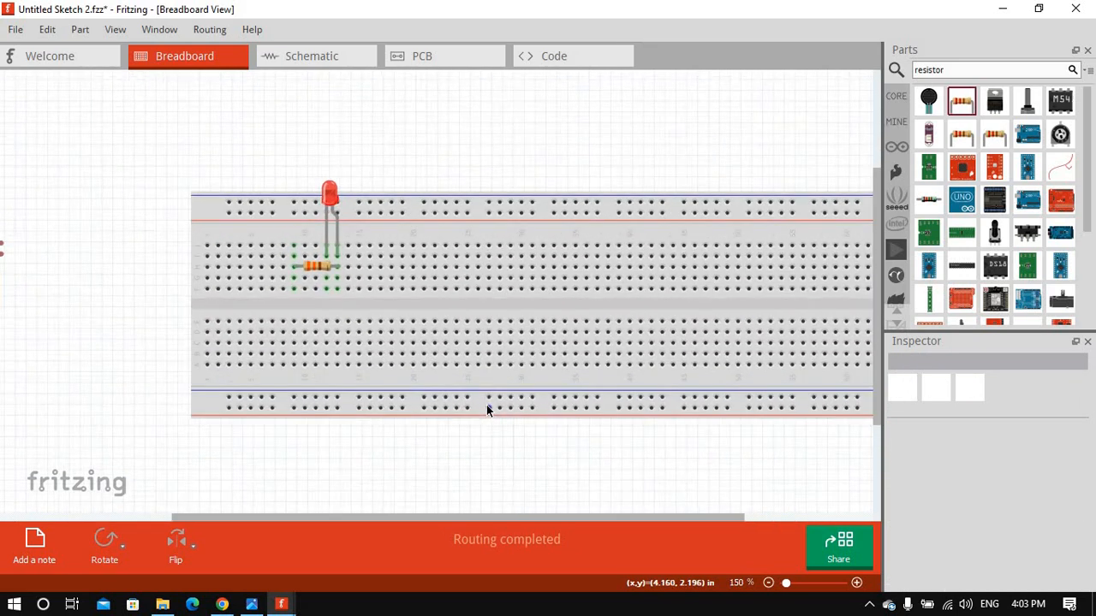
ctrl+scroll(486, 411, up, 1)
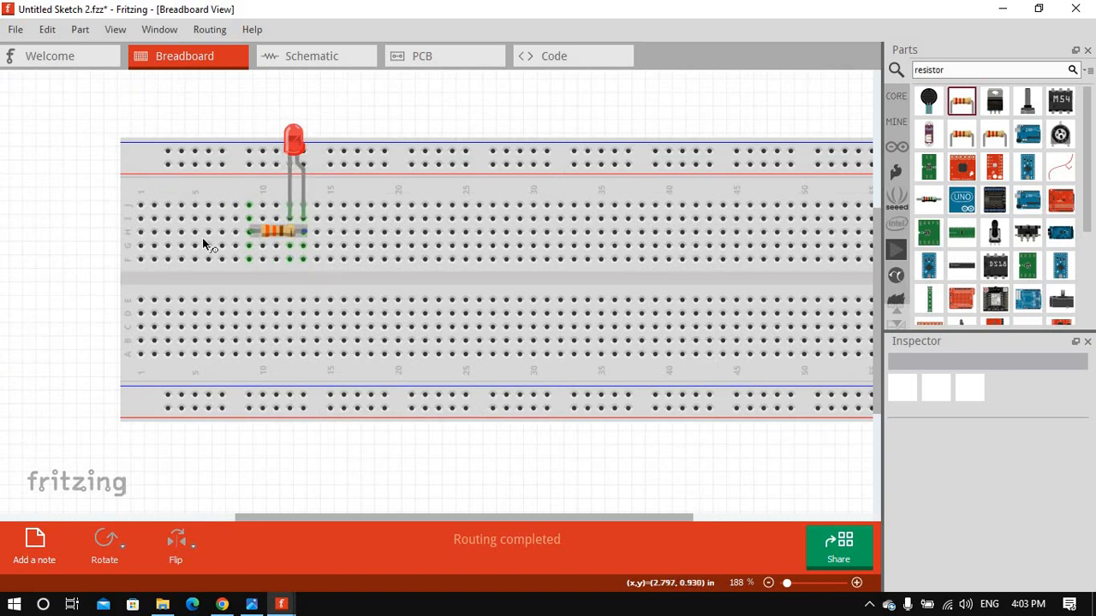
ctrl+scroll(195, 307, down, 6)
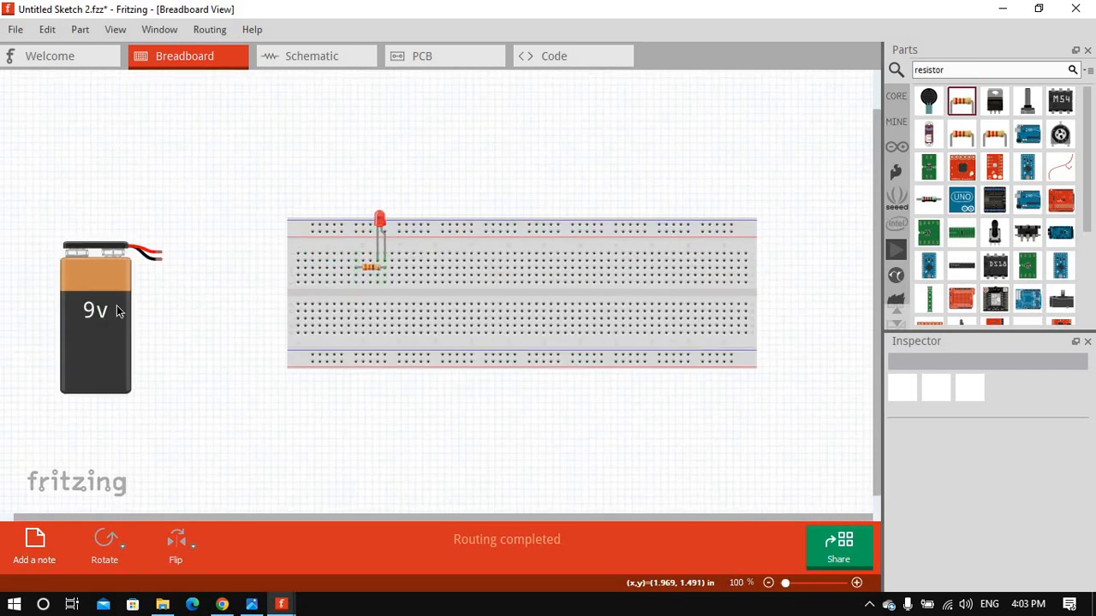
Step: Move the 9V battery closer to the breadboard and route its red positive lead to the resistor's free end at column 9
drag(150, 291, 208, 279)
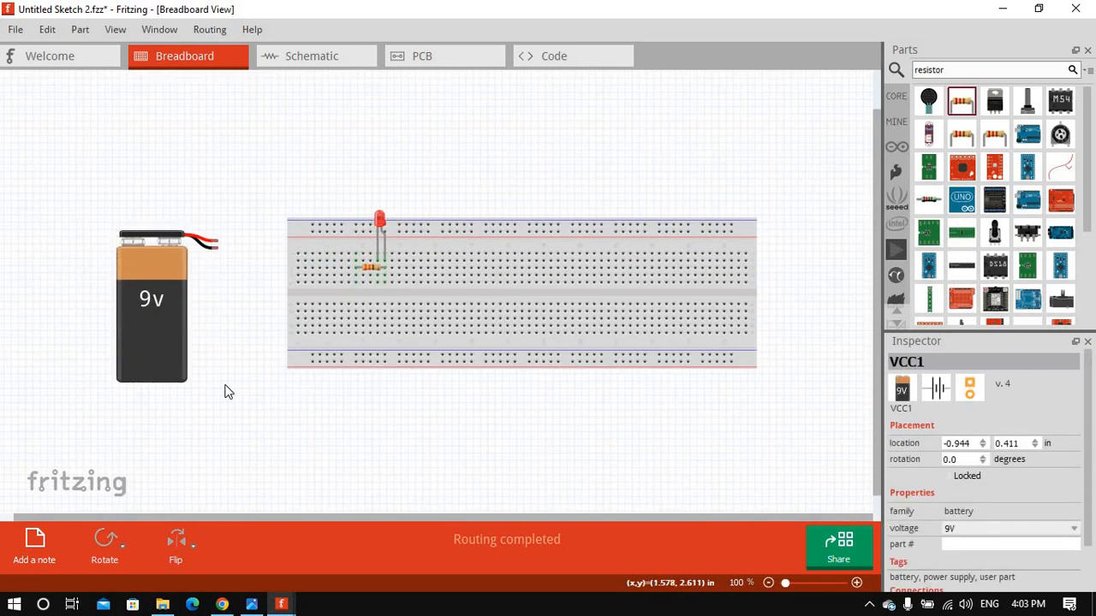
click(282, 272)
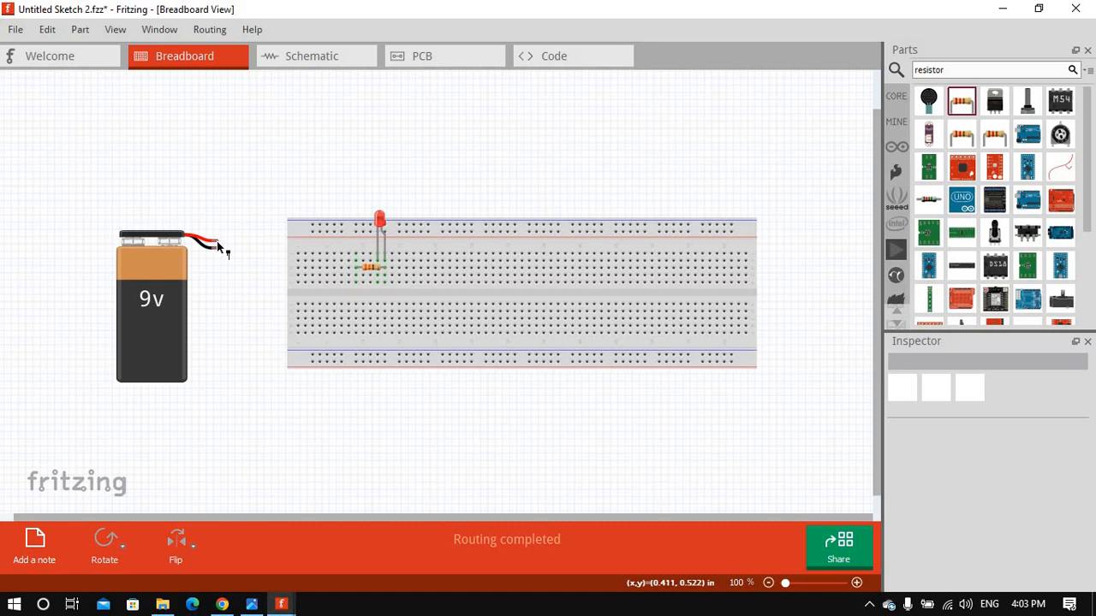
drag(217, 241, 318, 240)
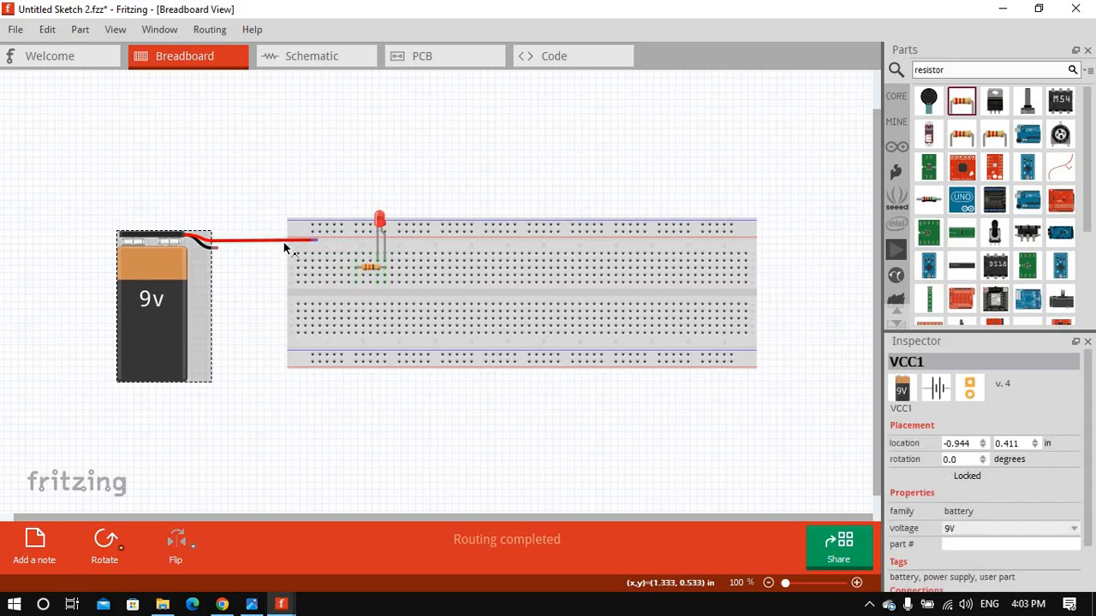
mouse_move(317, 242)
mouse_down()
mouse_move(342, 241)
mouse_move(316, 244)
mouse_up()
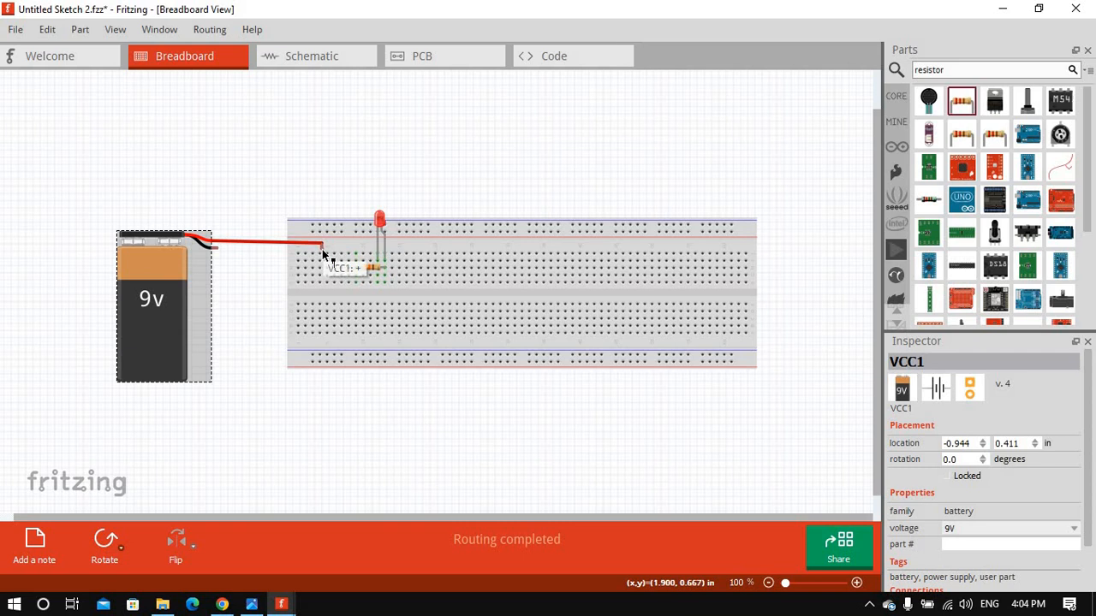
drag(326, 246, 354, 259)
click(360, 252)
click(481, 183)
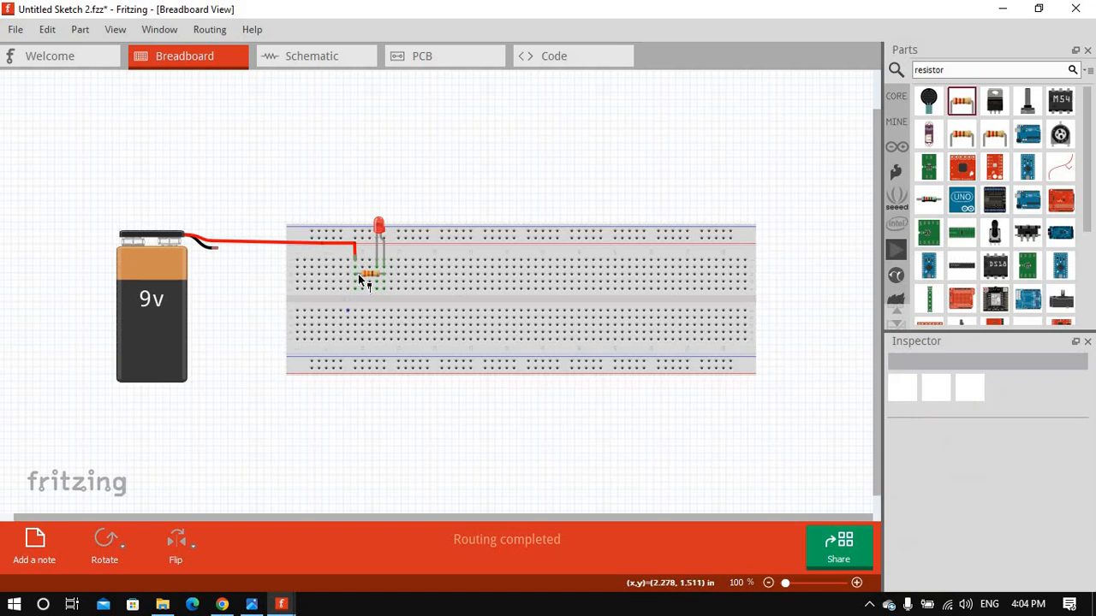
click(206, 272)
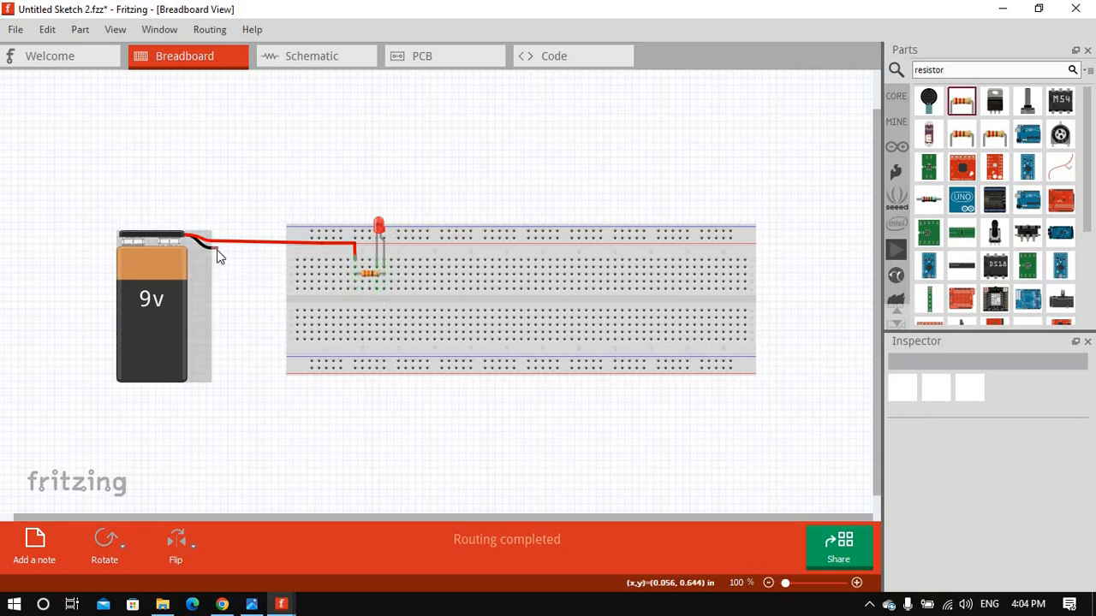
Step: Route the 9V battery's black negative lead below the resistor to the breadboard hole in column 12, under the LED's left leg
drag(227, 265, 375, 283)
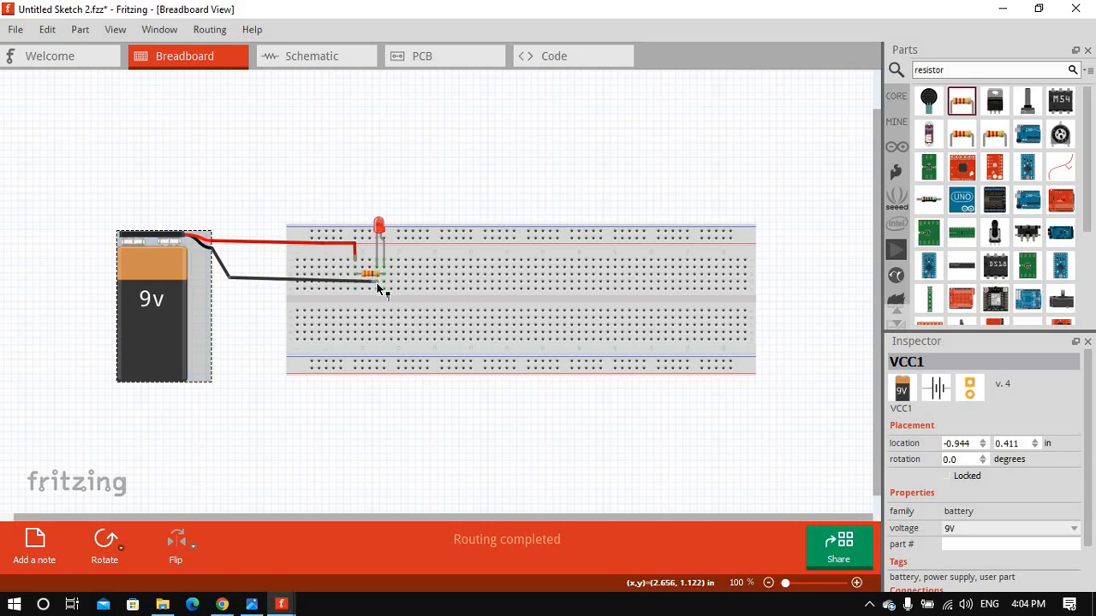
click(240, 336)
ctrl+scroll(486, 422, up, 2)
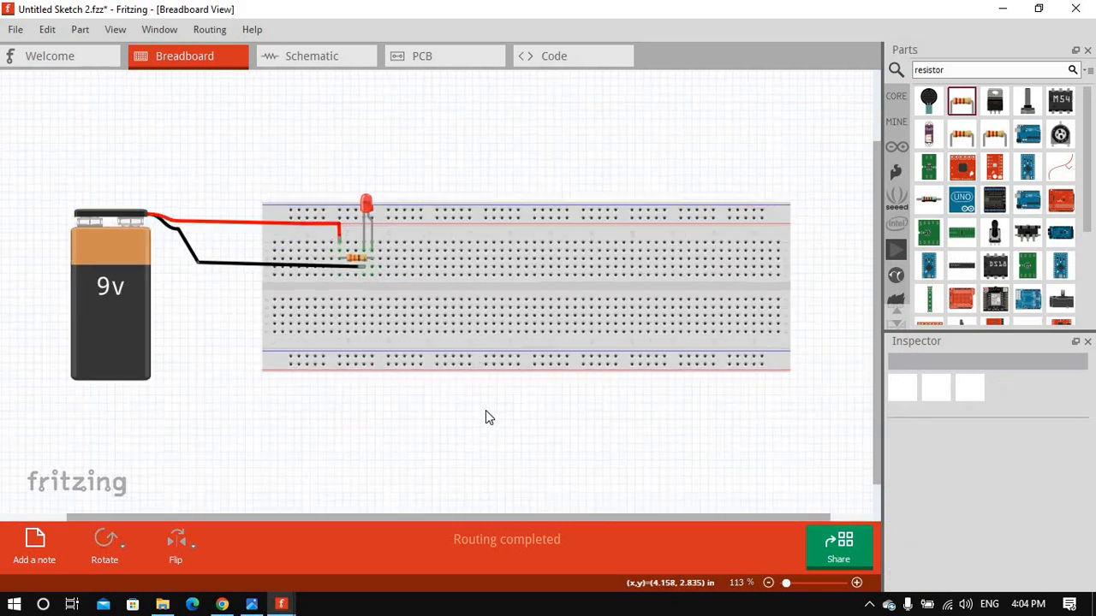
ctrl+scroll(483, 426, up, 1)
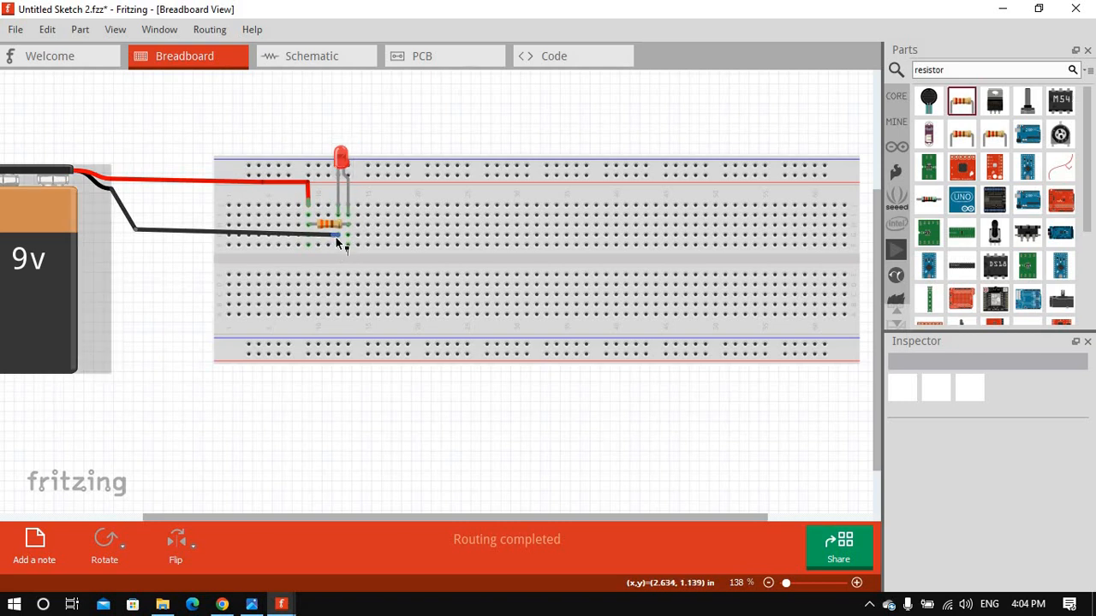
Step: Select the whole battery, resistor and LED circuit together with the breadboard and delete it to empty the sketch
ctrl+scroll(368, 409, down, 1)
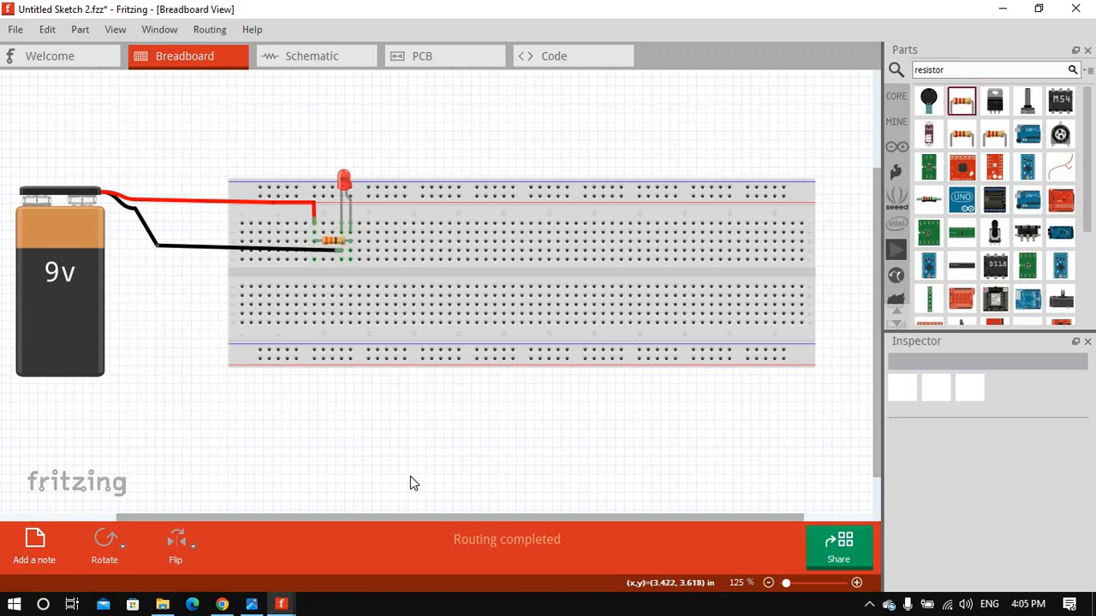
key(ctrl+a)
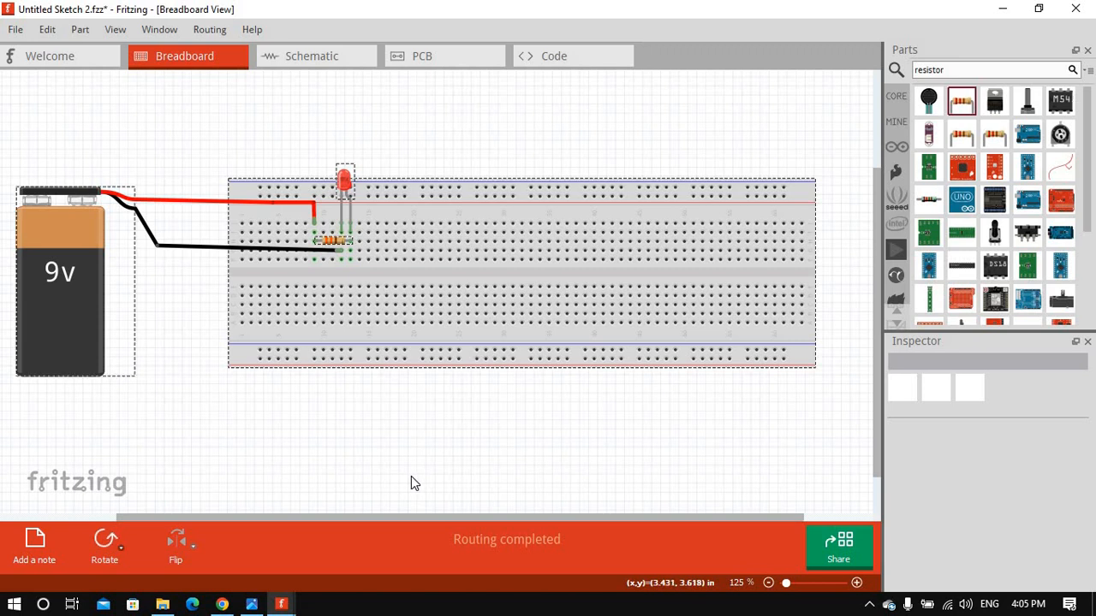
key(Delete)
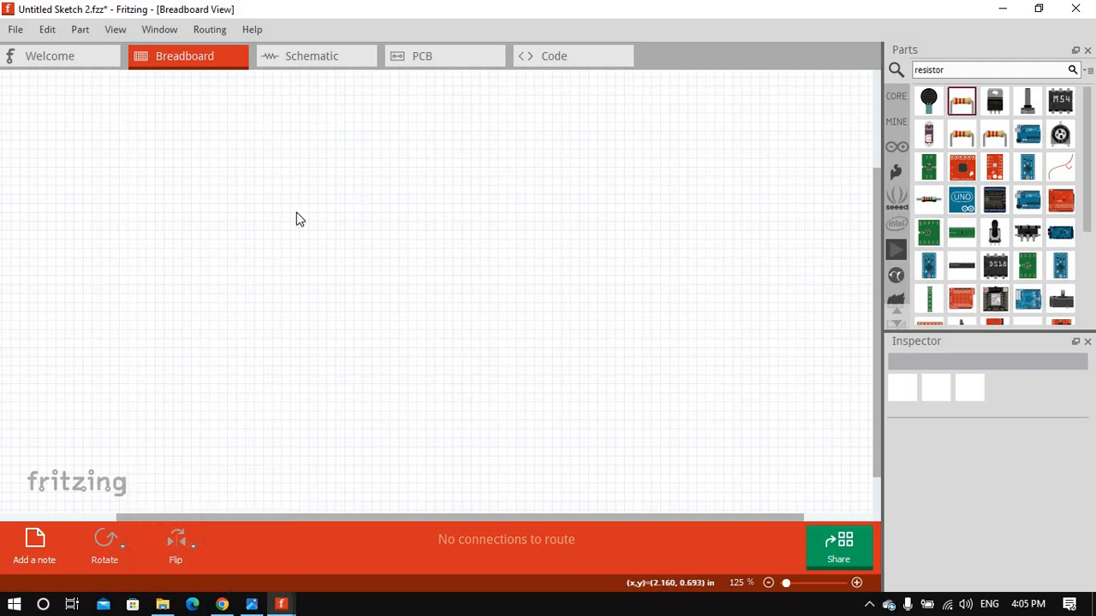
Step: Replace the previous parts search with a search for "ir sensor"
key(ctrl+a)
key(BackSpace)
click(957, 98)
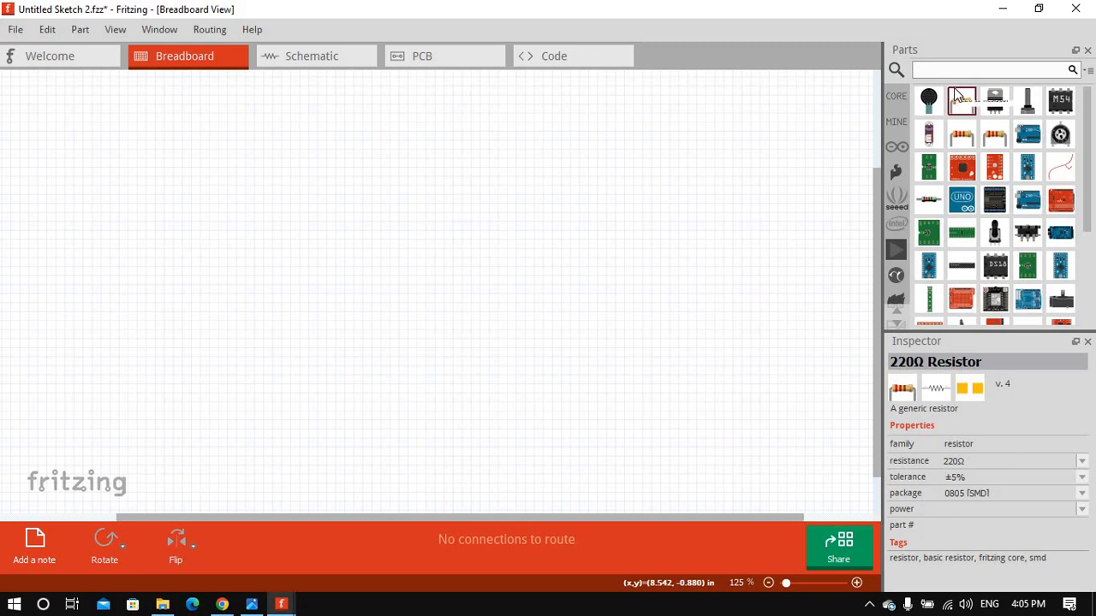
click(959, 90)
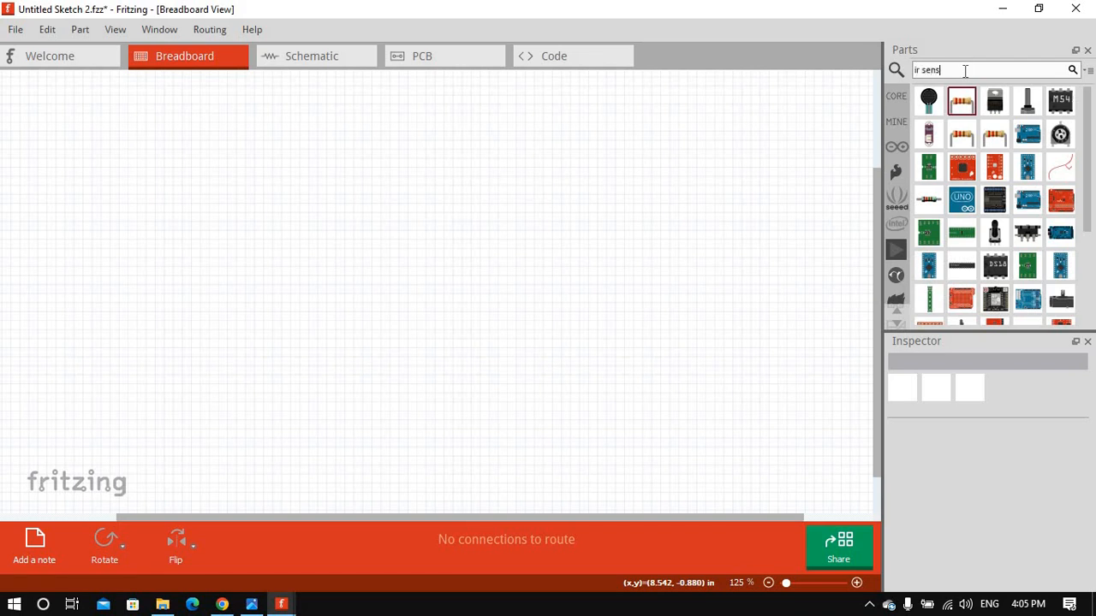
key(Return)
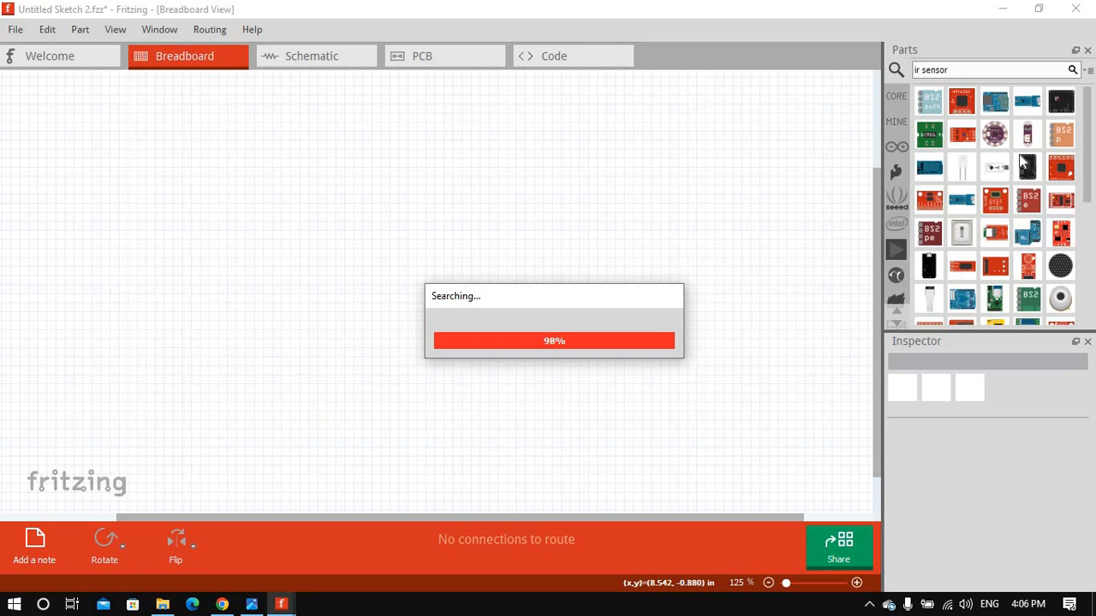
Step: Find the fc-51 infrared obstacle sensor among the results and place it on the left side of the empty sketch
scroll(1018, 165, down, 4)
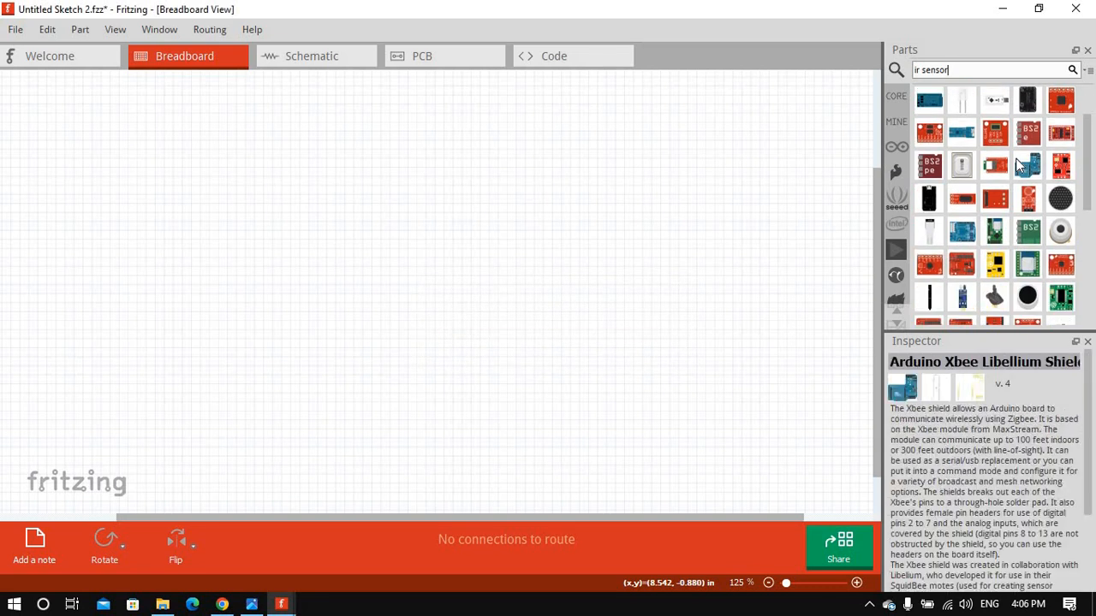
scroll(1019, 166, down, 5)
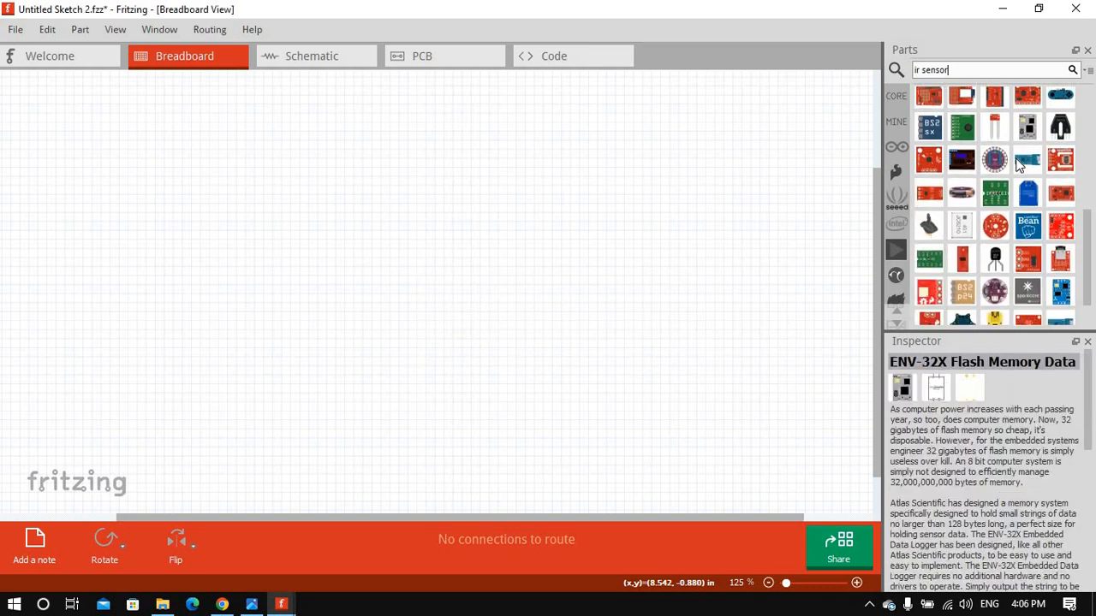
scroll(1018, 165, down, 2)
scroll(1019, 165, up, 4)
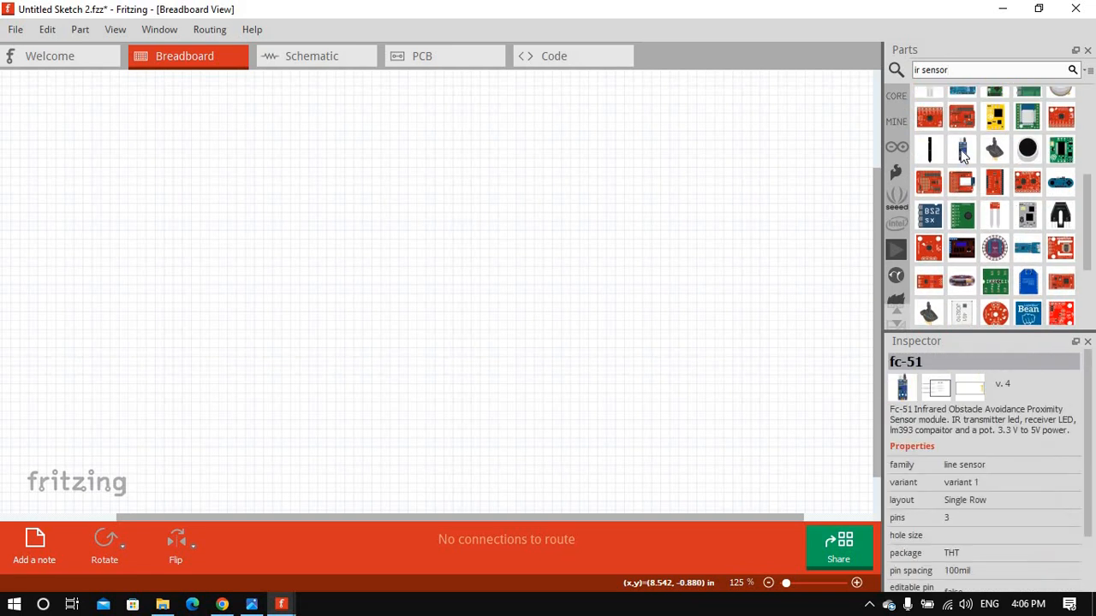
drag(962, 153, 148, 257)
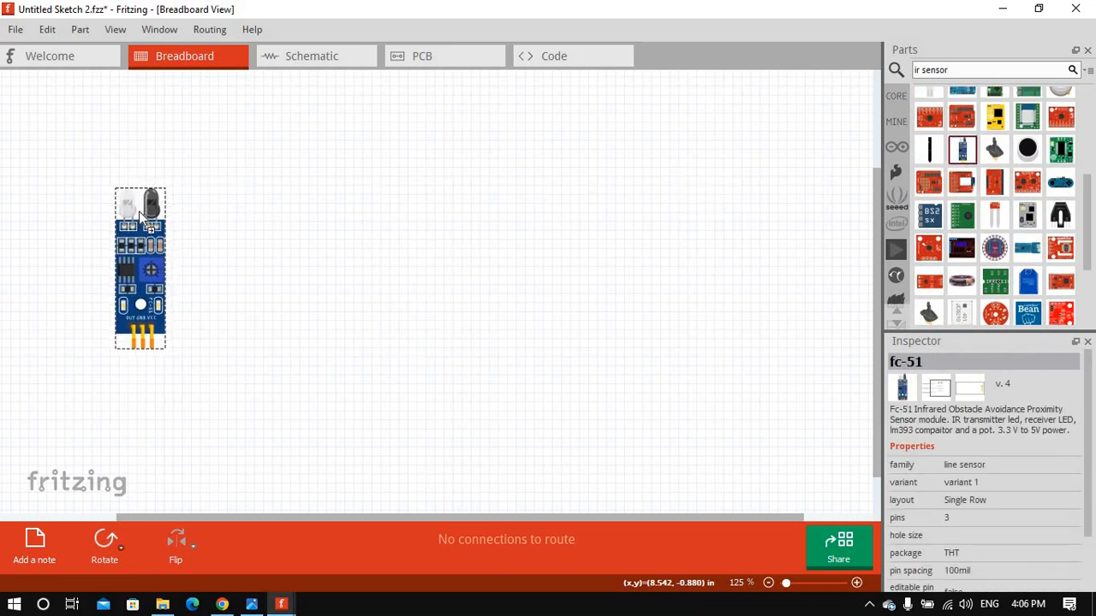
click(338, 253)
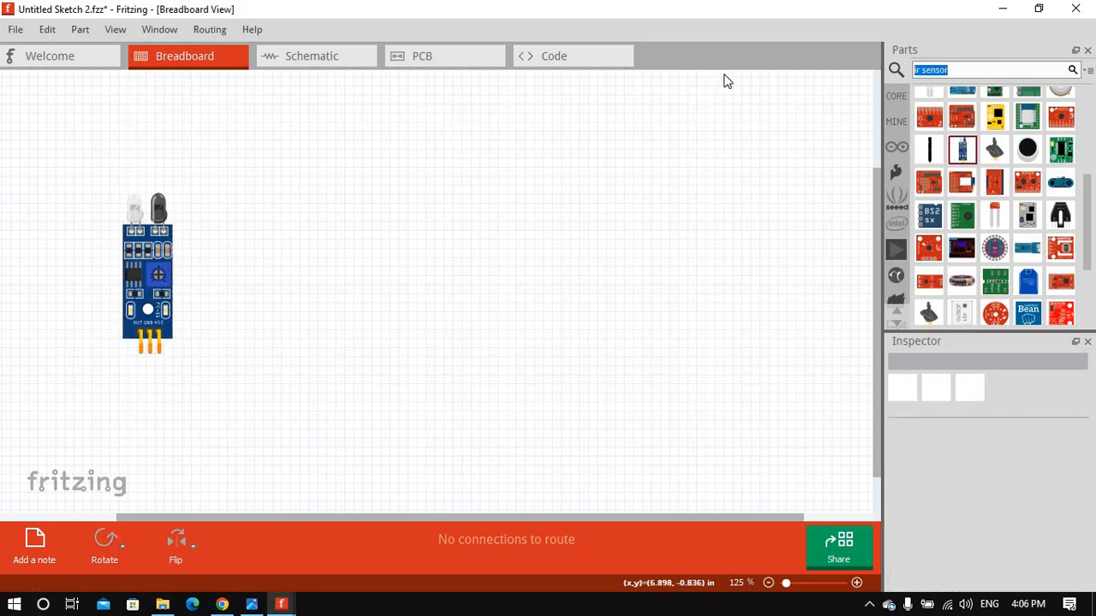
Step: Clear the parts search and place an Arduino Uno (Rev3) from the Arduino boards to the right of the sensor
key(BackSpace)
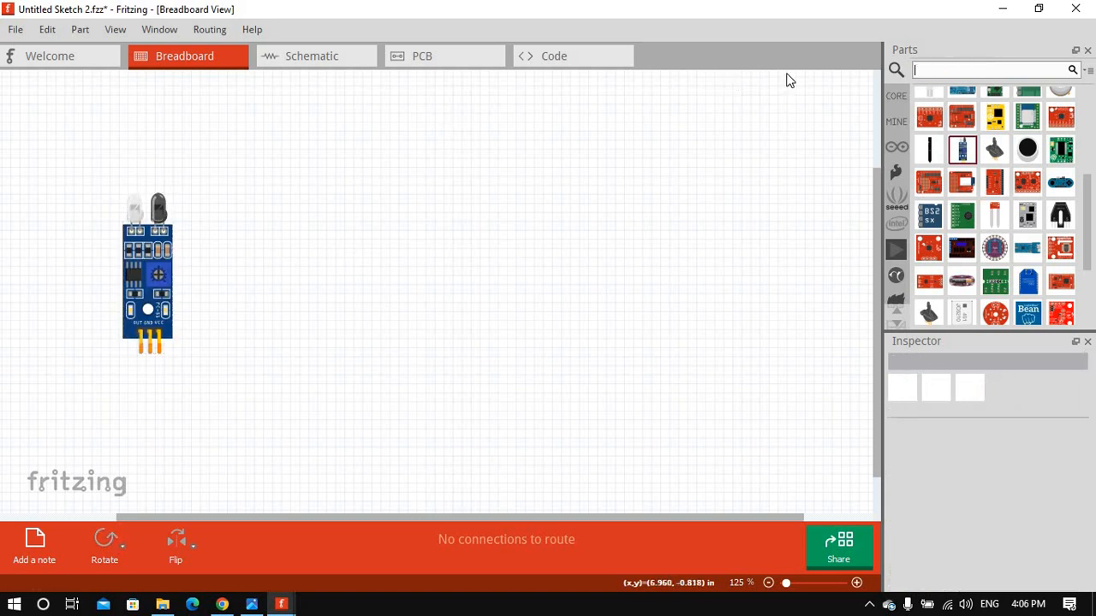
click(897, 149)
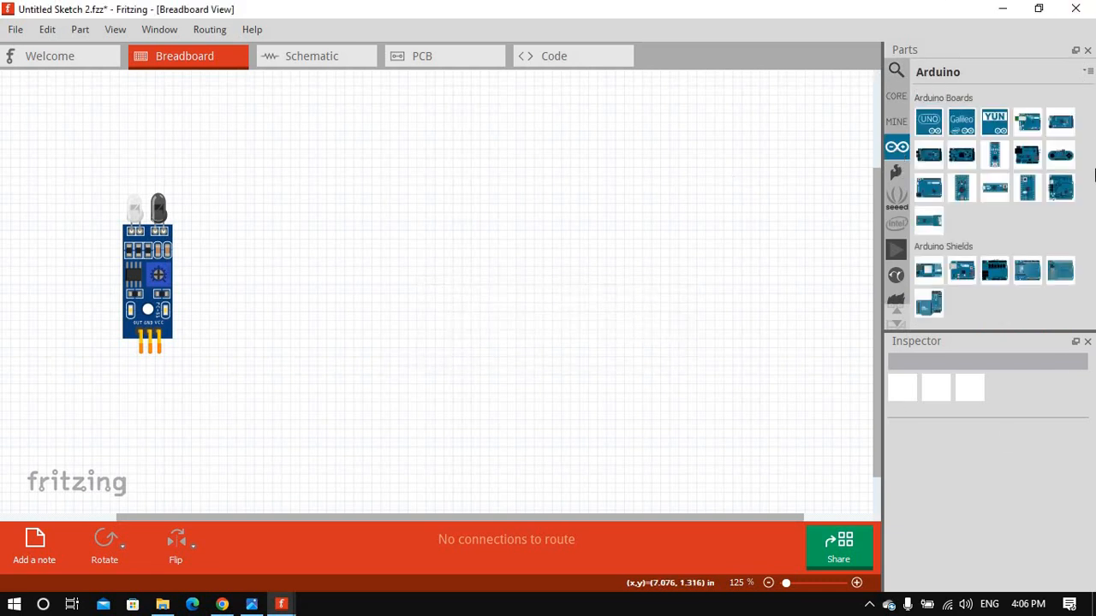
click(931, 126)
drag(877, 135, 242, 229)
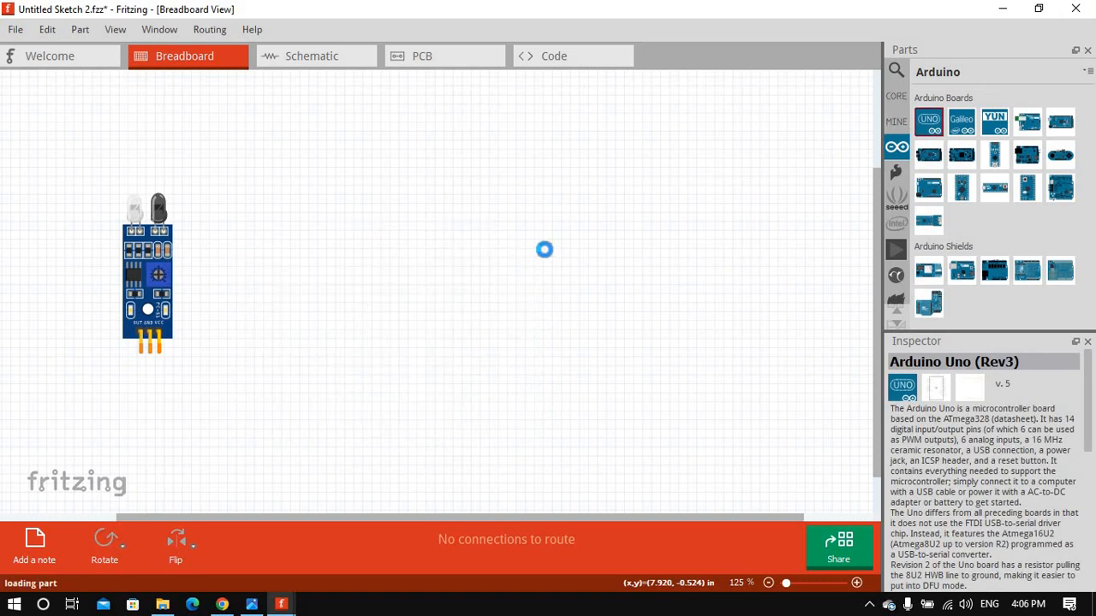
click(638, 279)
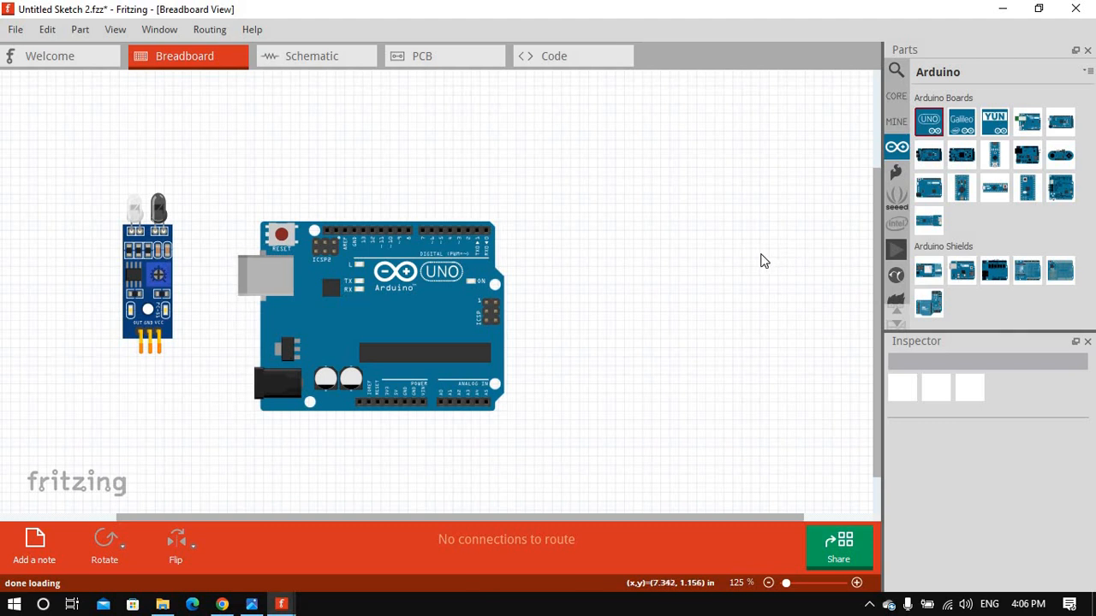
Step: Add a red LED from the core output parts and plug its legs into the Arduino's GND and 13 pins
click(895, 99)
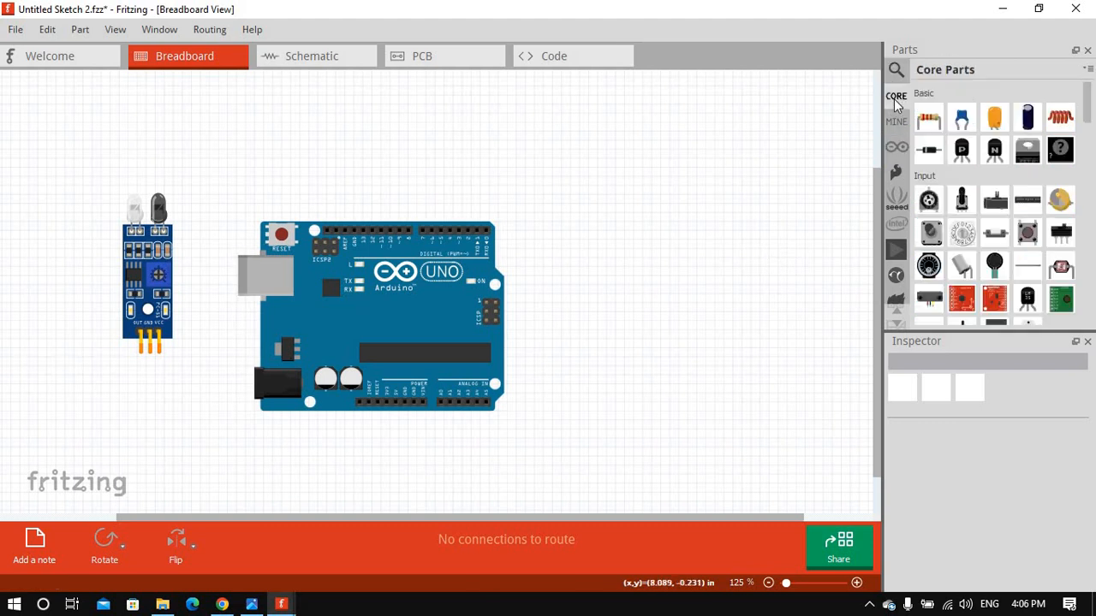
scroll(962, 154, down, 3)
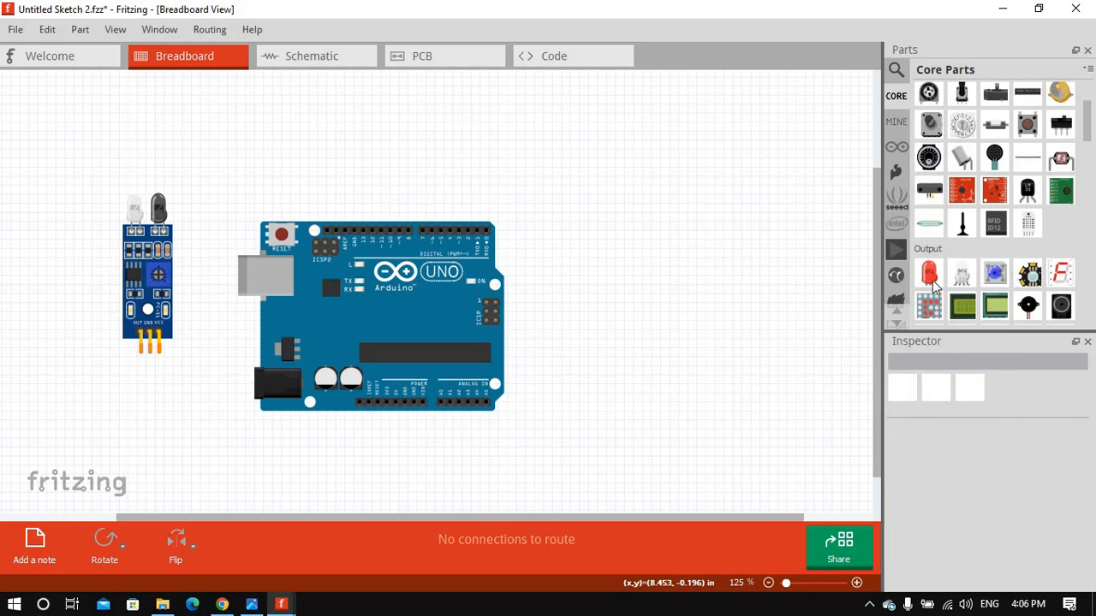
drag(933, 287, 356, 179)
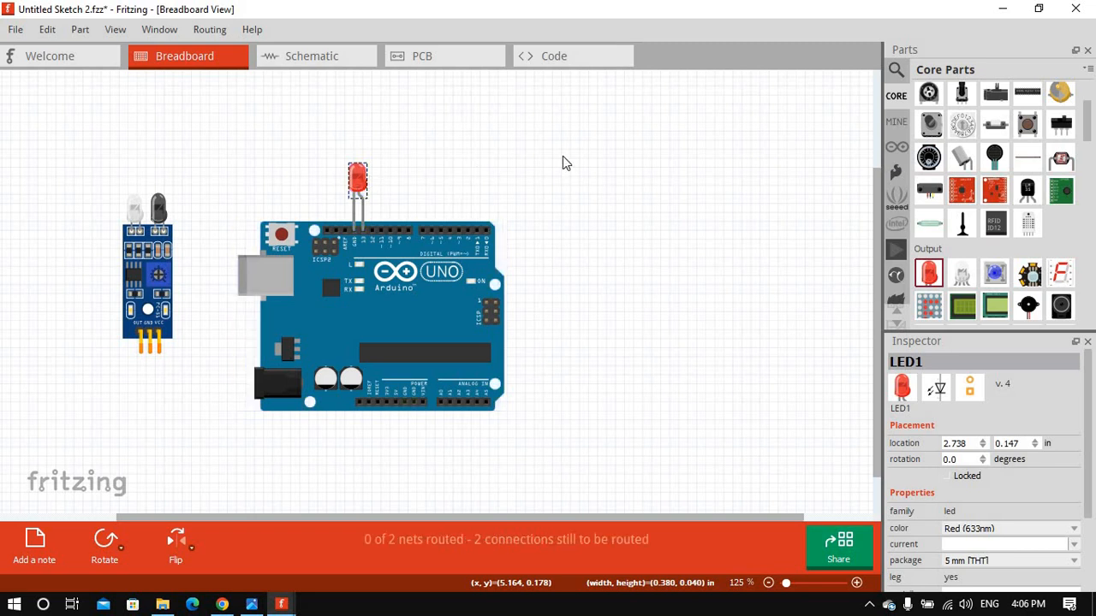
click(573, 157)
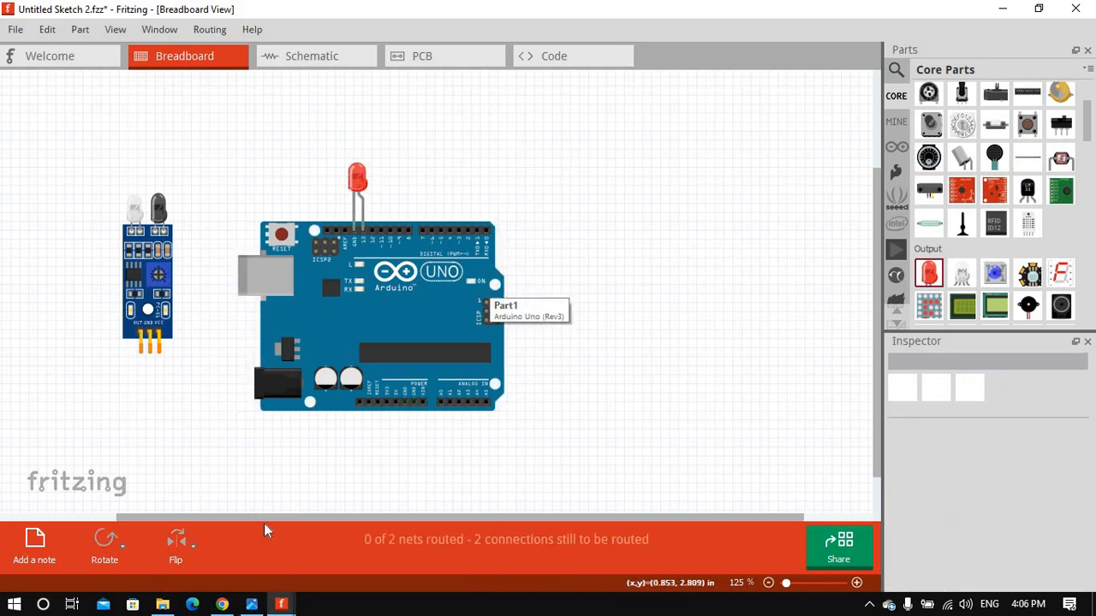
Step: Move the fc-51 sensor to the right of the Arduino and wire its VCC pin to 5V, squaring the wire's bends below the board
drag(152, 250, 635, 282)
click(631, 413)
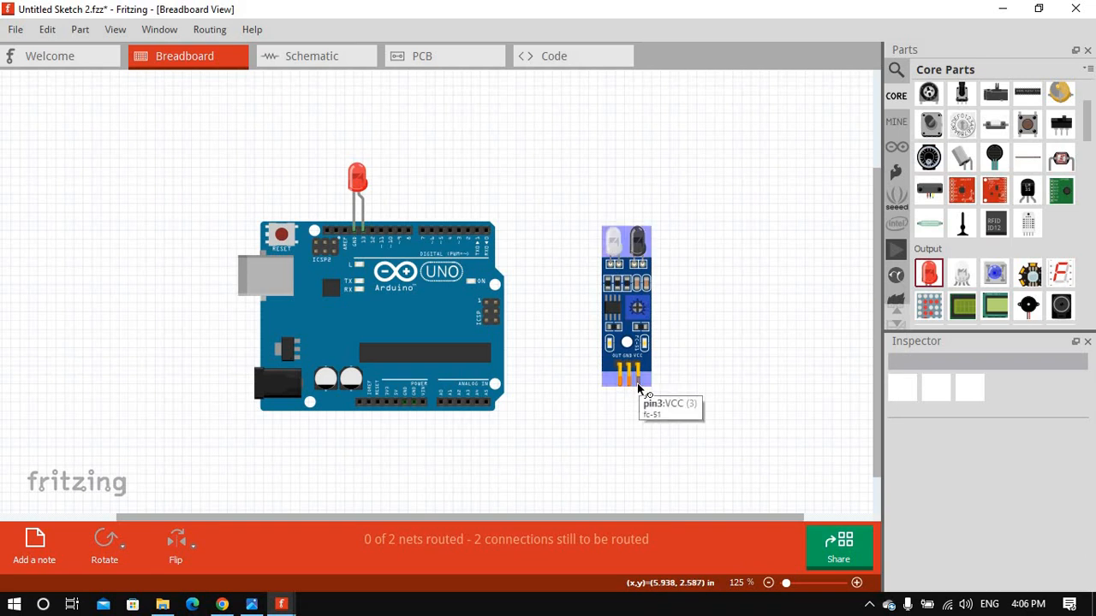
drag(637, 382, 397, 408)
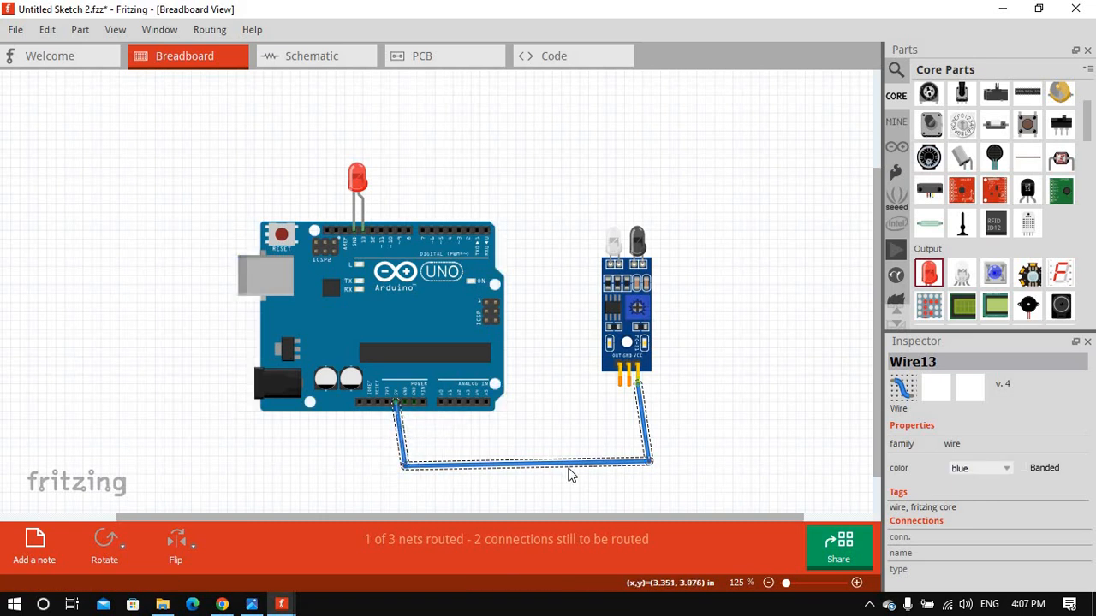
drag(647, 464, 641, 470)
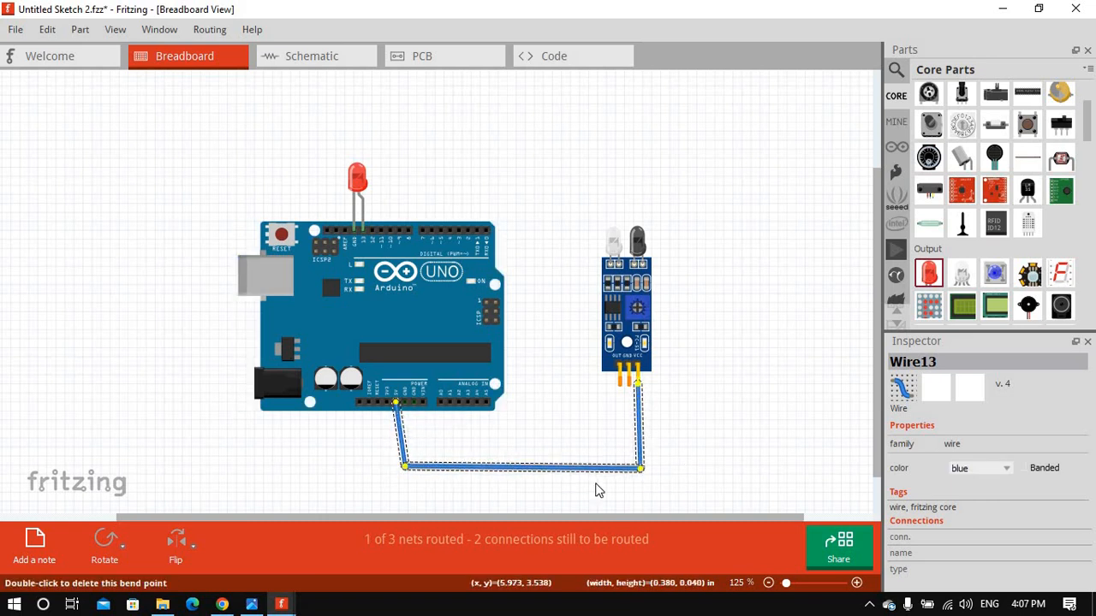
drag(405, 467, 399, 475)
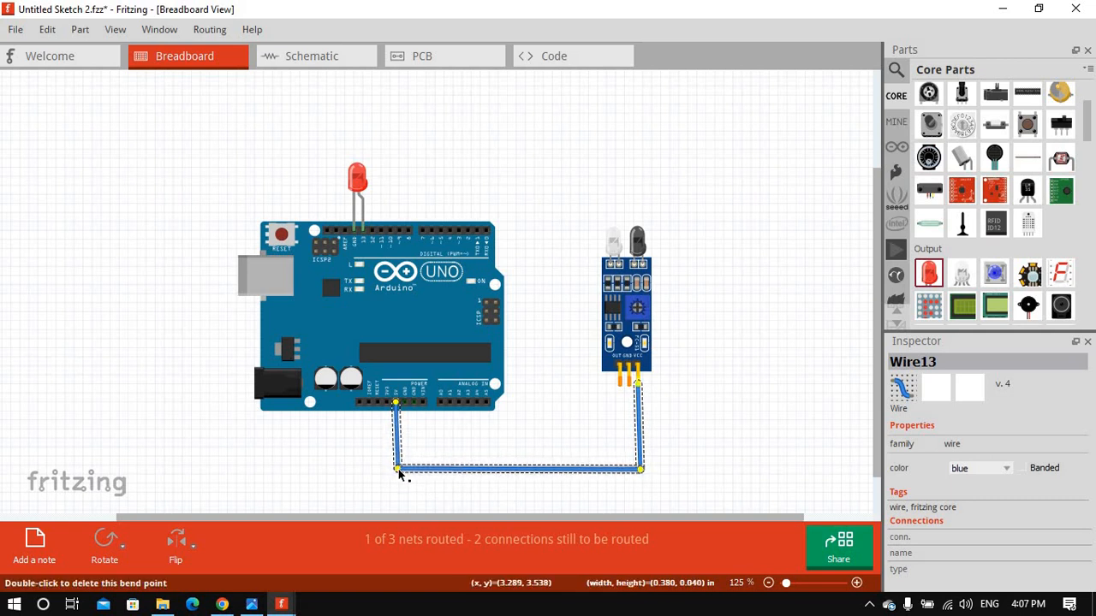
click(715, 426)
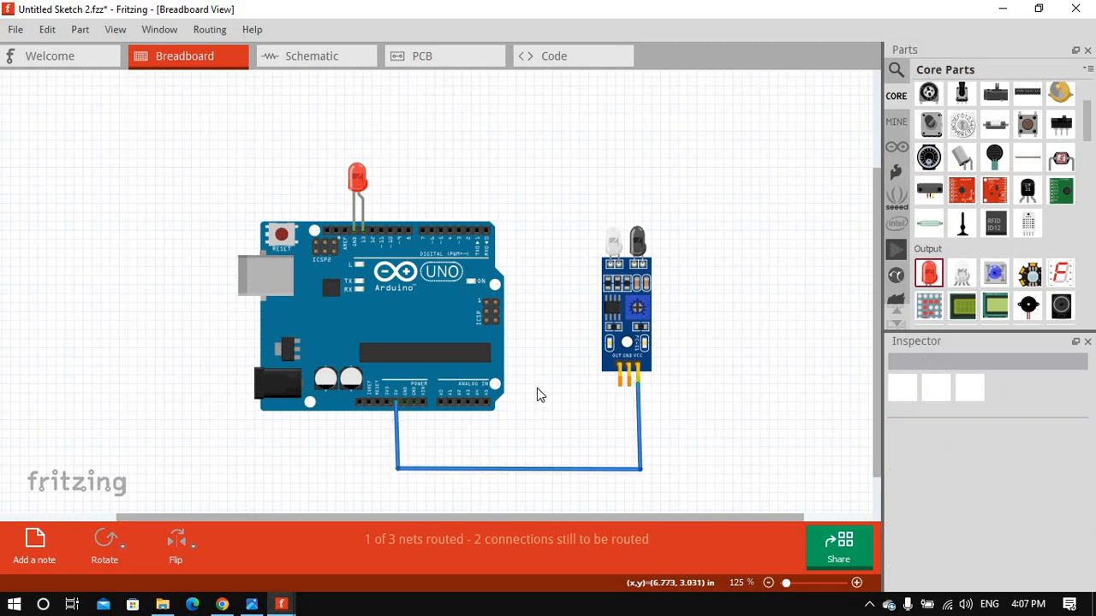
Step: Wire the sensor's GND pin to the Arduino's GND power pin, with square bends running just inside the VCC wire
drag(630, 388, 630, 462)
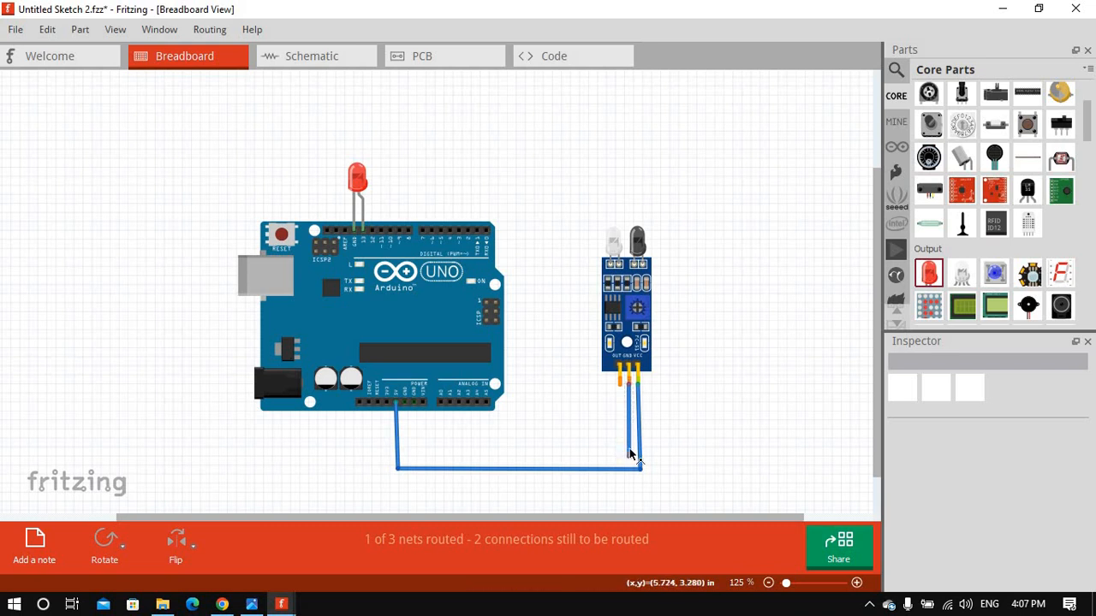
drag(628, 451, 521, 454)
drag(630, 457, 438, 449)
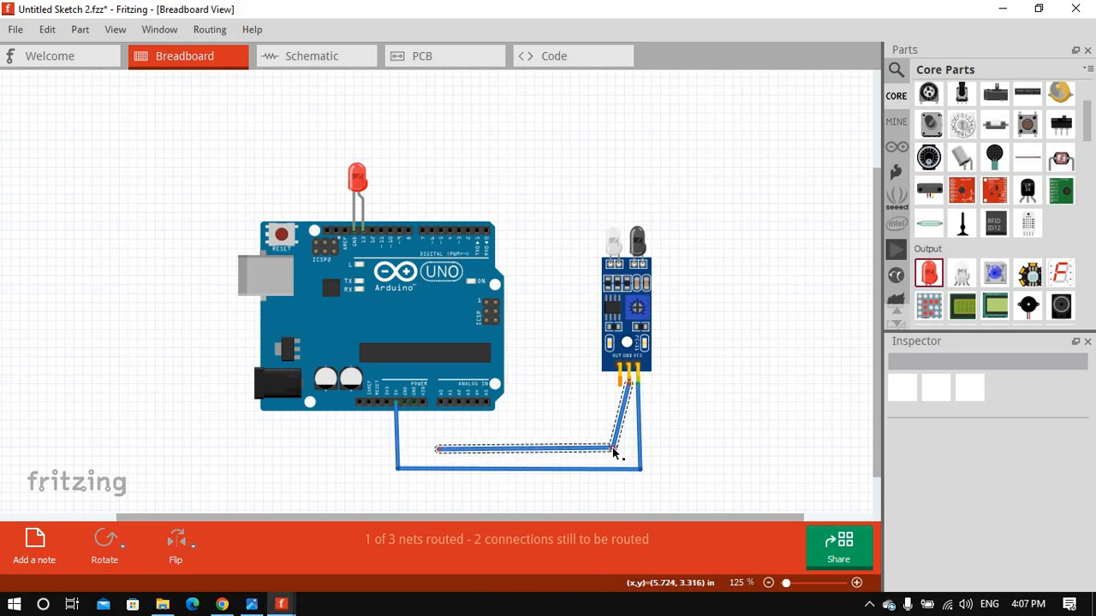
drag(616, 453, 631, 453)
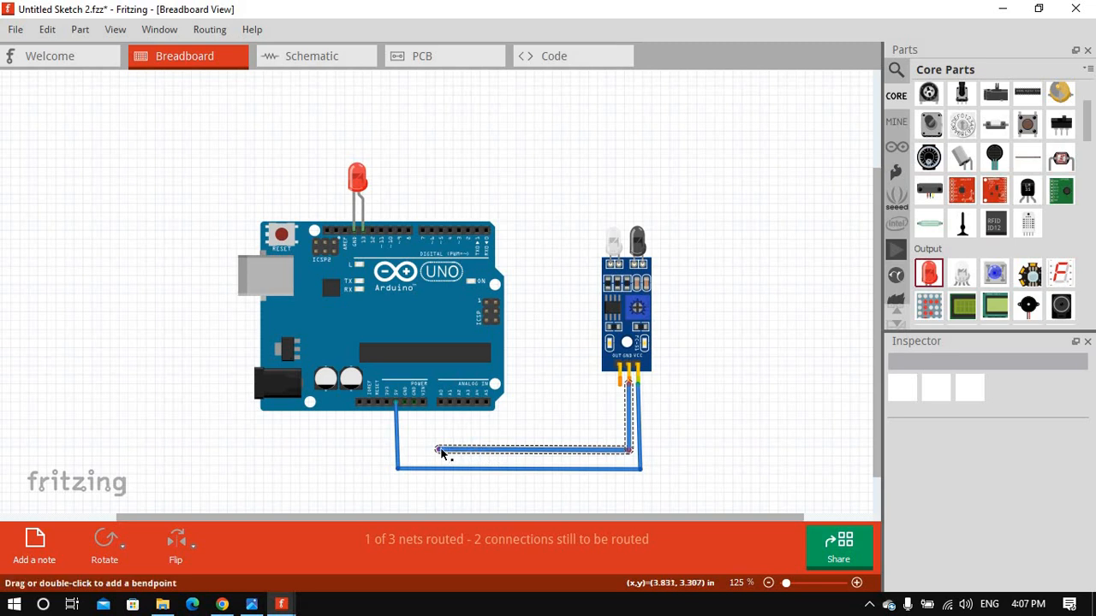
drag(441, 452, 406, 406)
drag(427, 454, 406, 456)
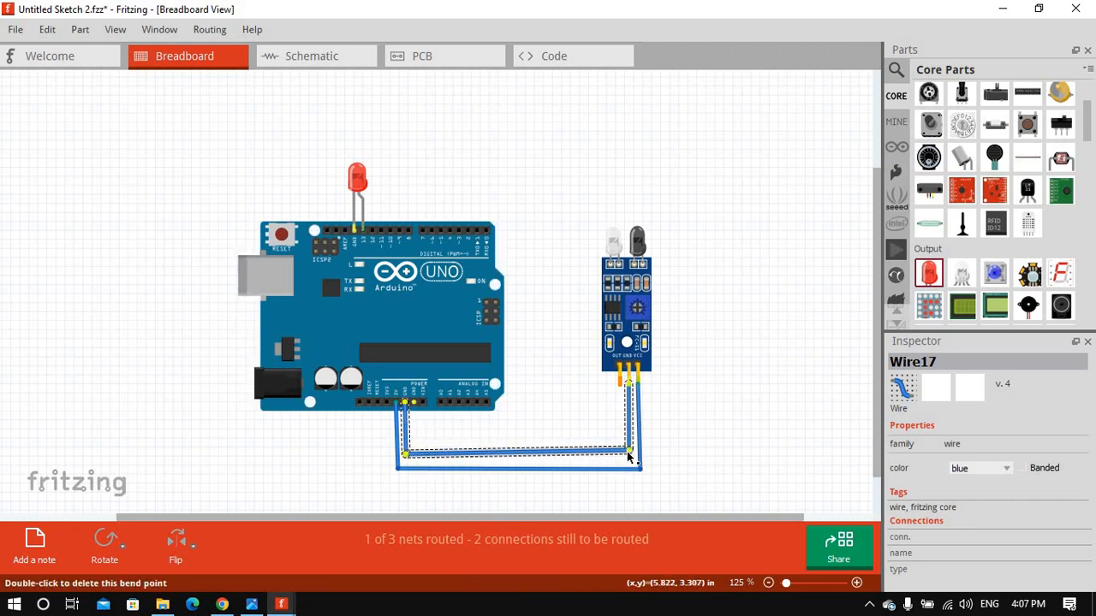
drag(630, 452, 630, 461)
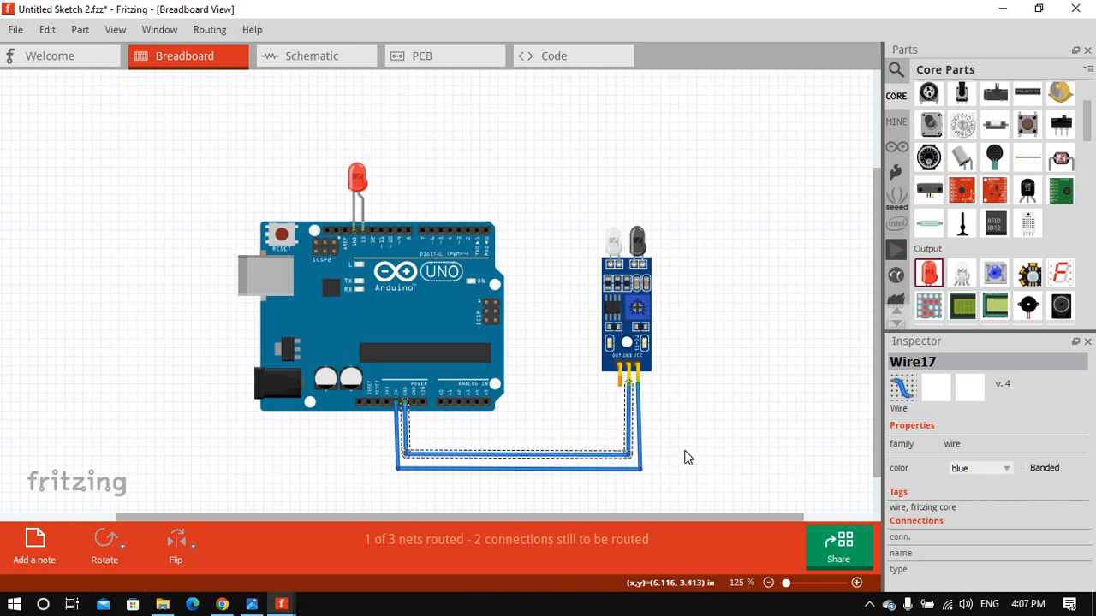
click(694, 454)
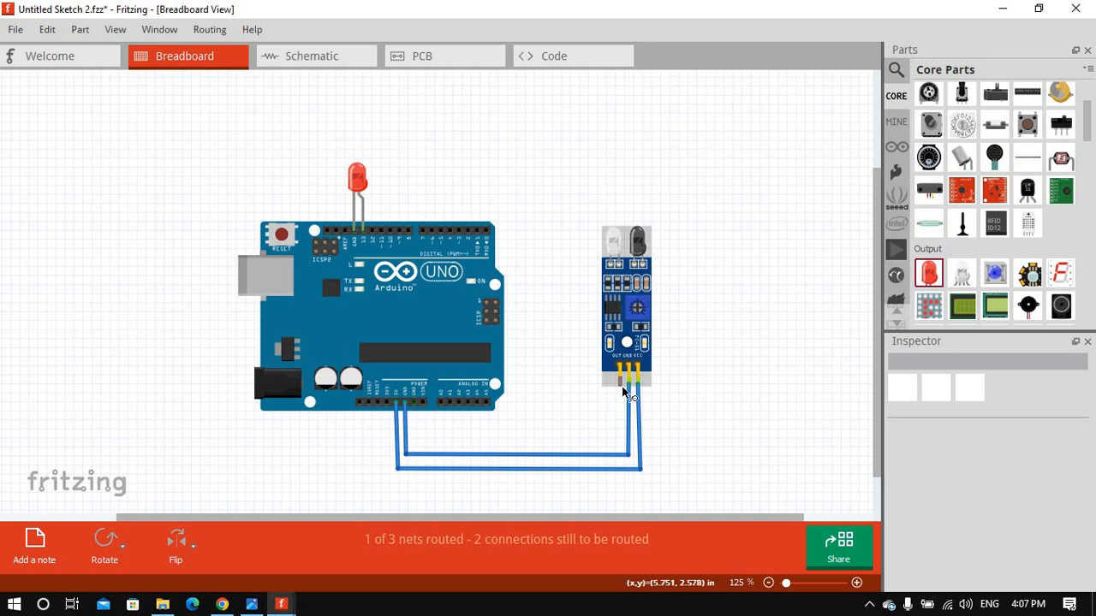
Step: Wire the sensor's OUT pin to the Arduino's digital pin 2, with square bends running between the sensor and the board and above it
drag(618, 385, 563, 209)
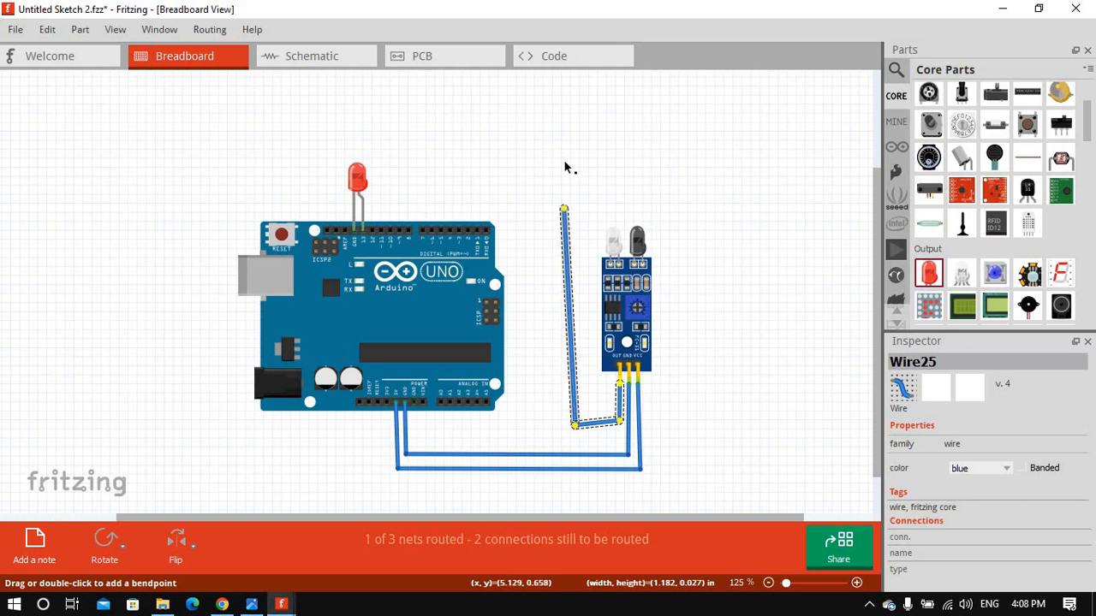
drag(565, 166, 563, 142)
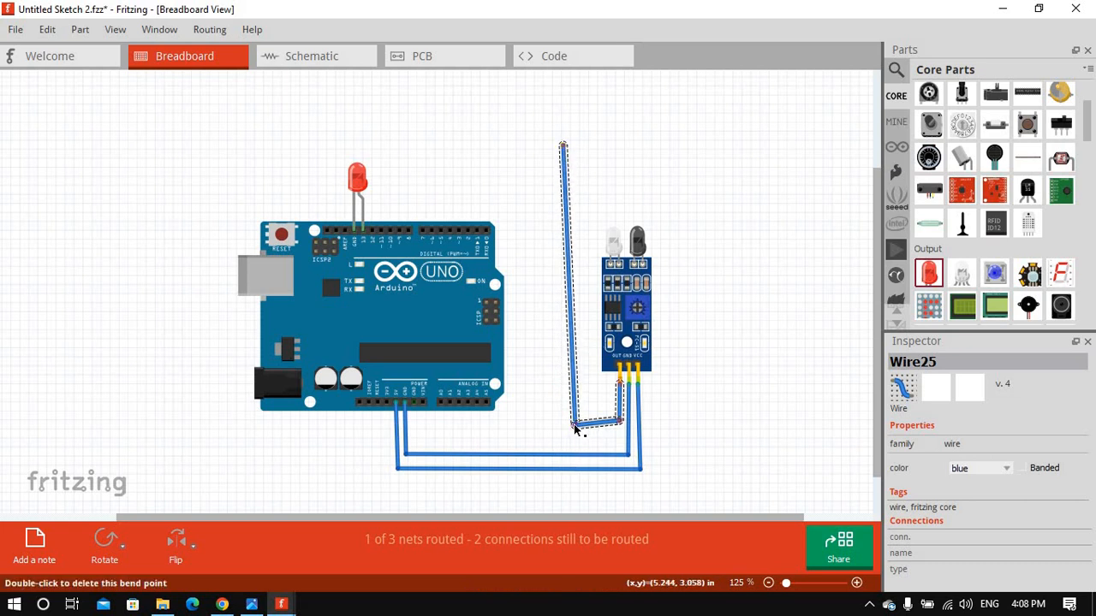
drag(576, 429, 570, 423)
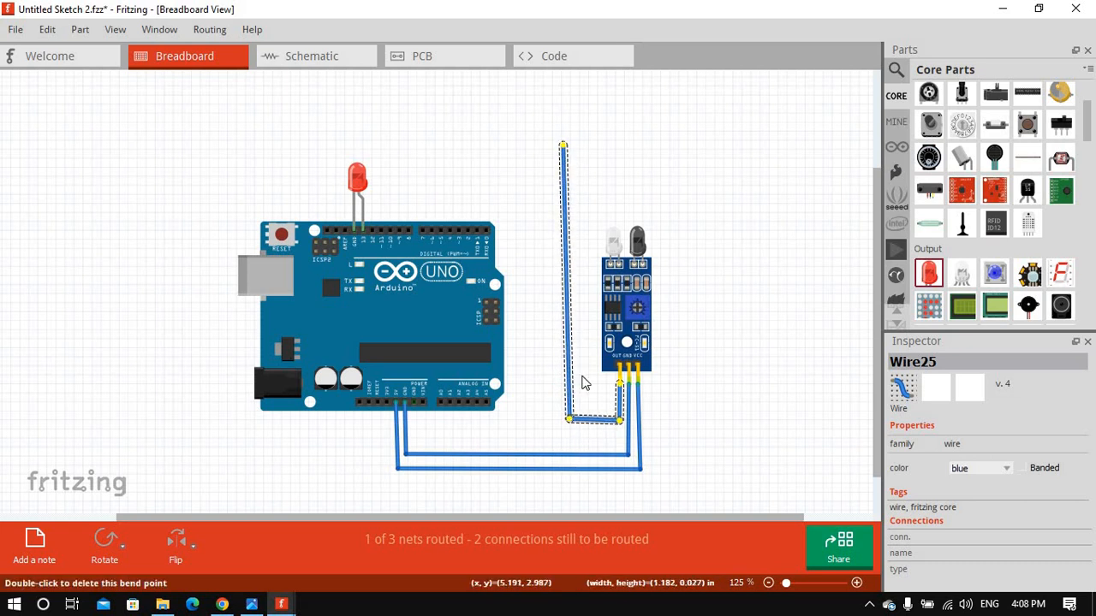
drag(567, 148, 469, 232)
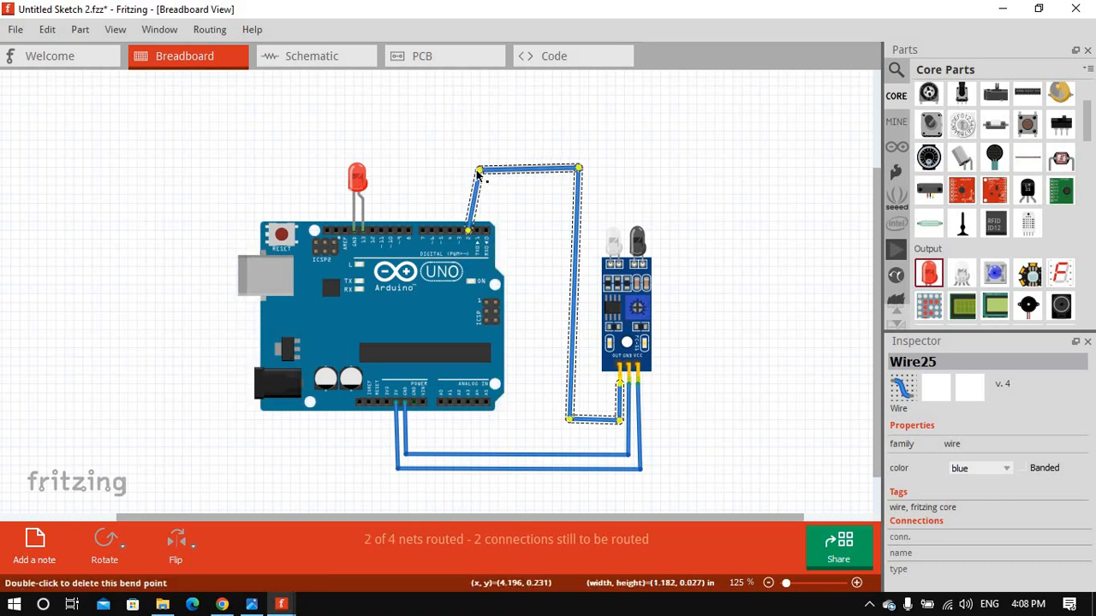
drag(475, 171, 466, 162)
drag(580, 171, 572, 169)
click(683, 94)
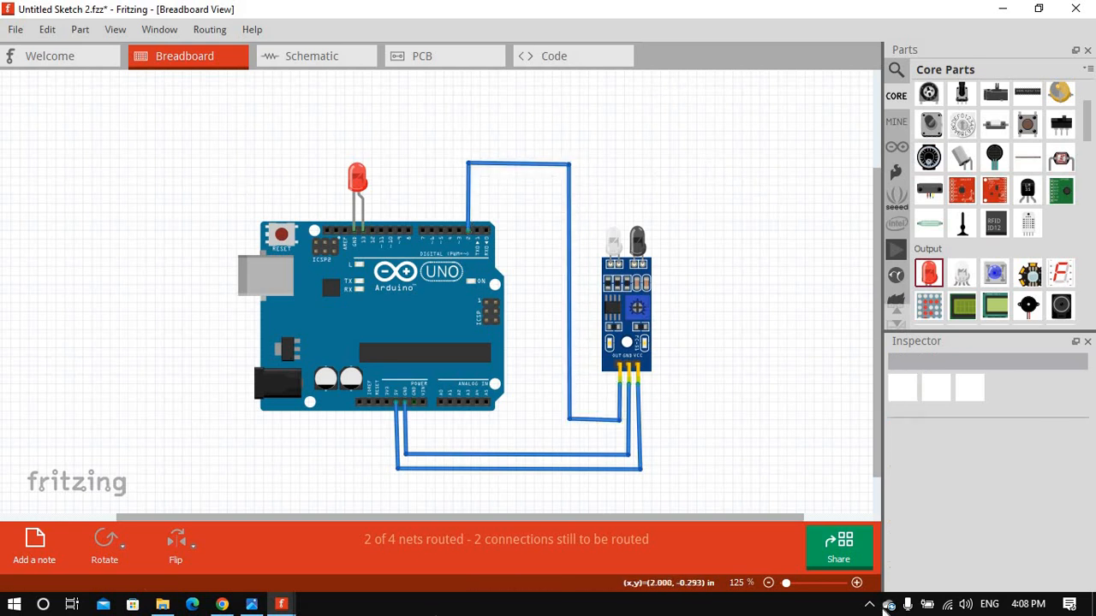
Step: Change the colour of the wire between the sensor's VCC pin and the Arduino's 5V pin to red
click(631, 471)
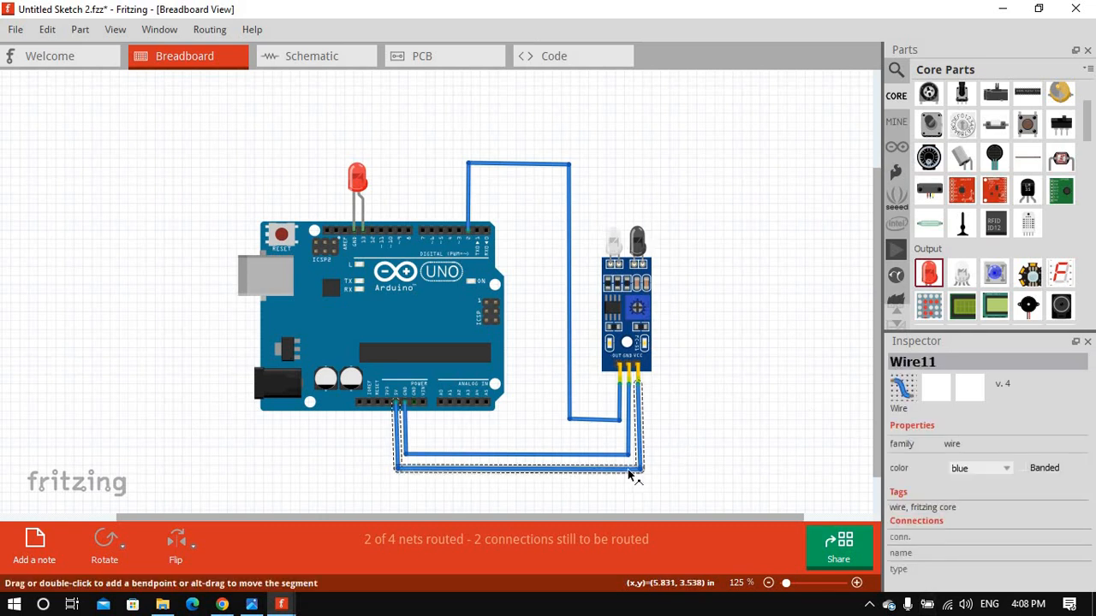
click(1008, 471)
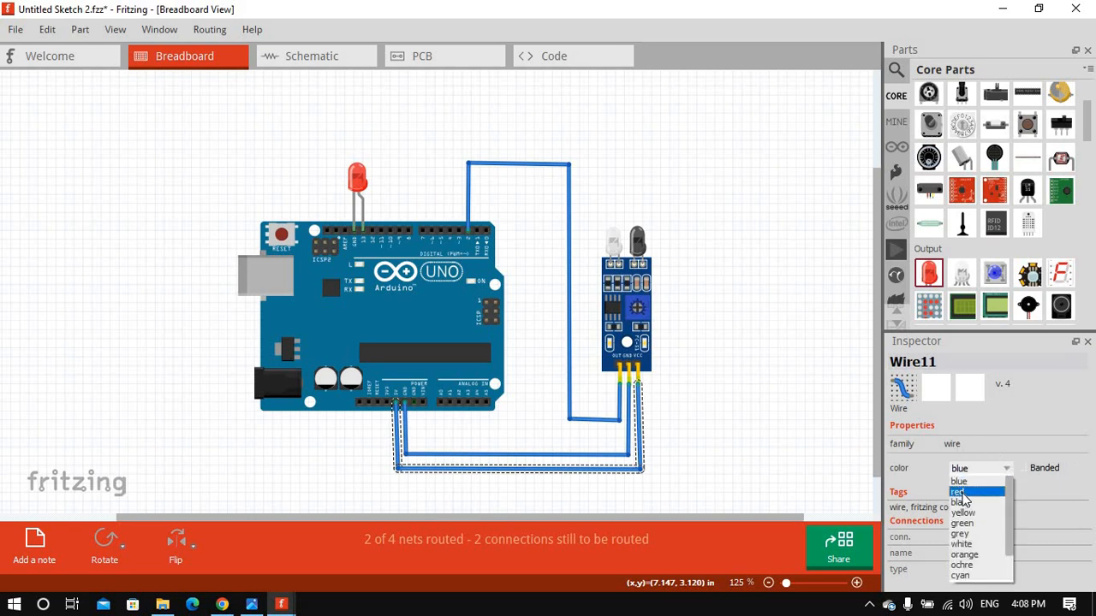
click(961, 493)
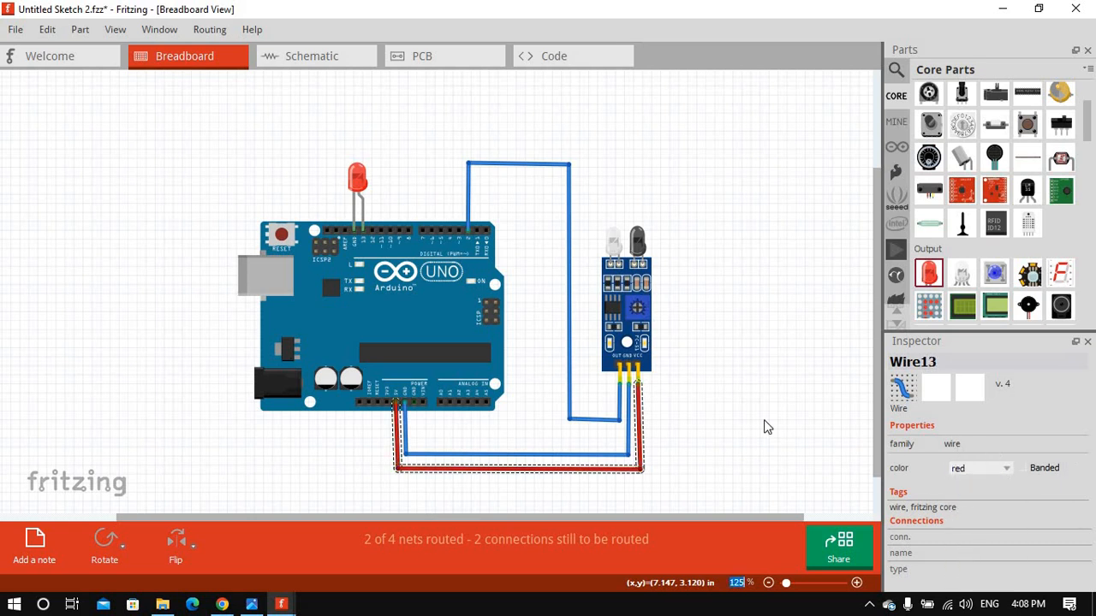
Step: Change the sensor's GND wire to black and straighten the lower bends of the VCC wire
click(594, 458)
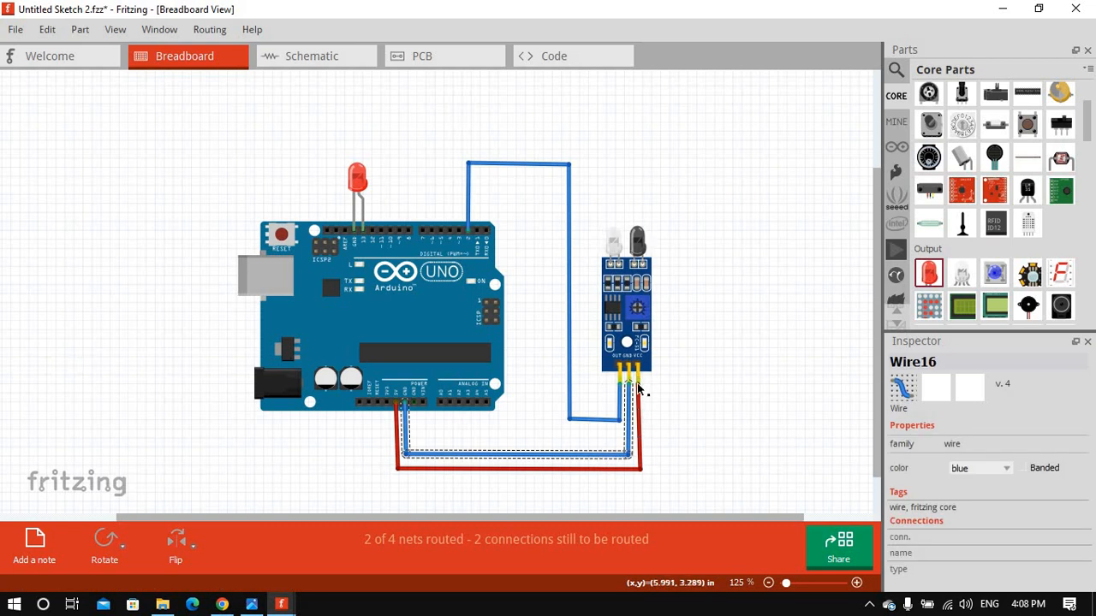
click(1006, 469)
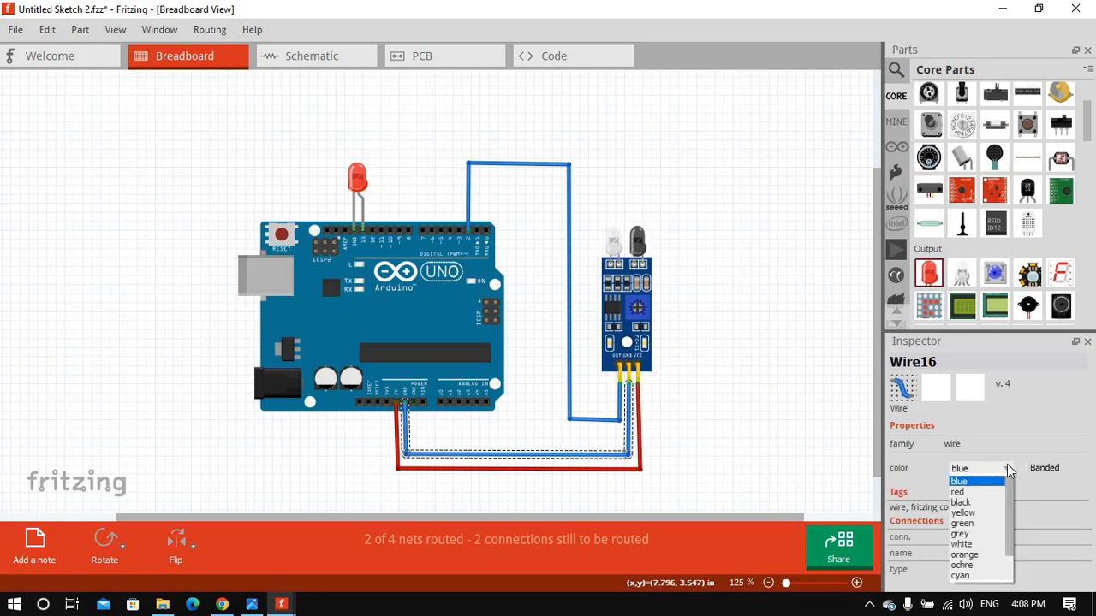
click(973, 505)
click(602, 406)
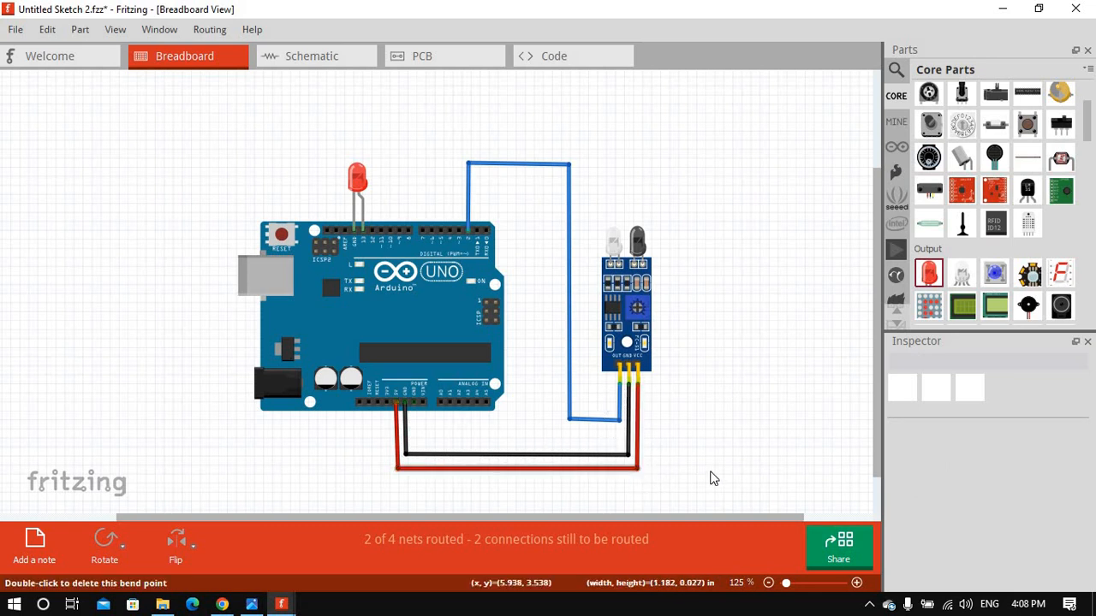
click(397, 469)
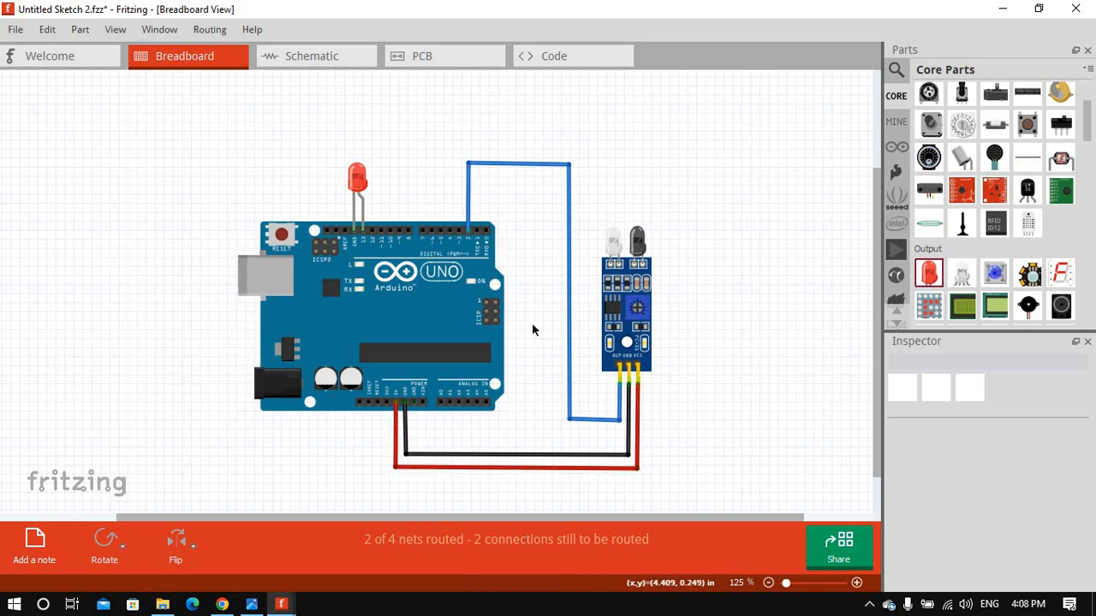
Step: Change the colour of the wire from the sensor's OUT pin to the Arduino's digital pin 2 to yellow
click(520, 165)
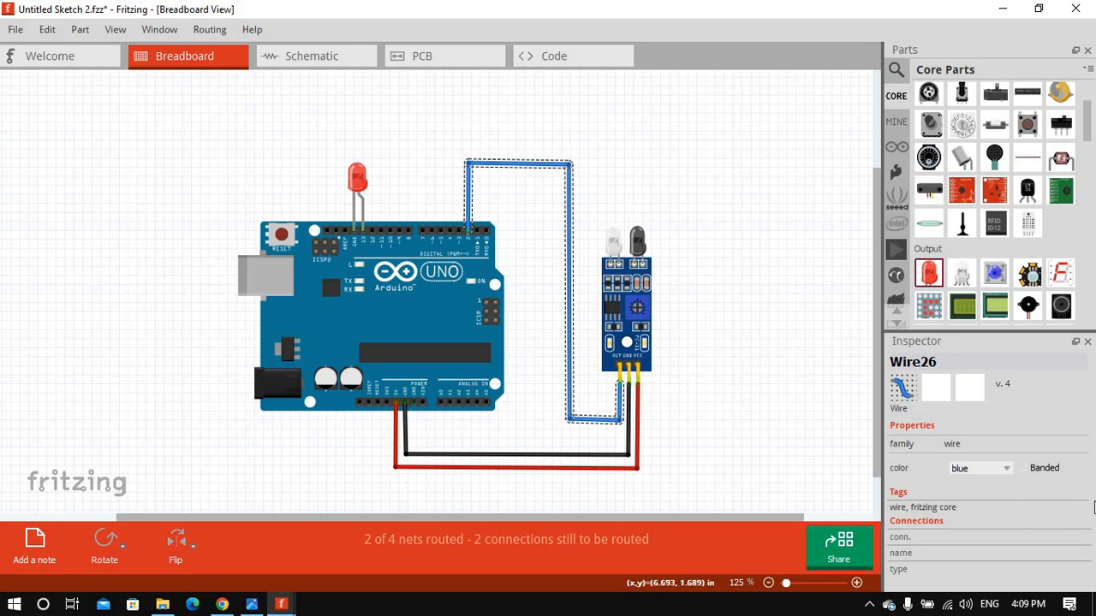
click(513, 169)
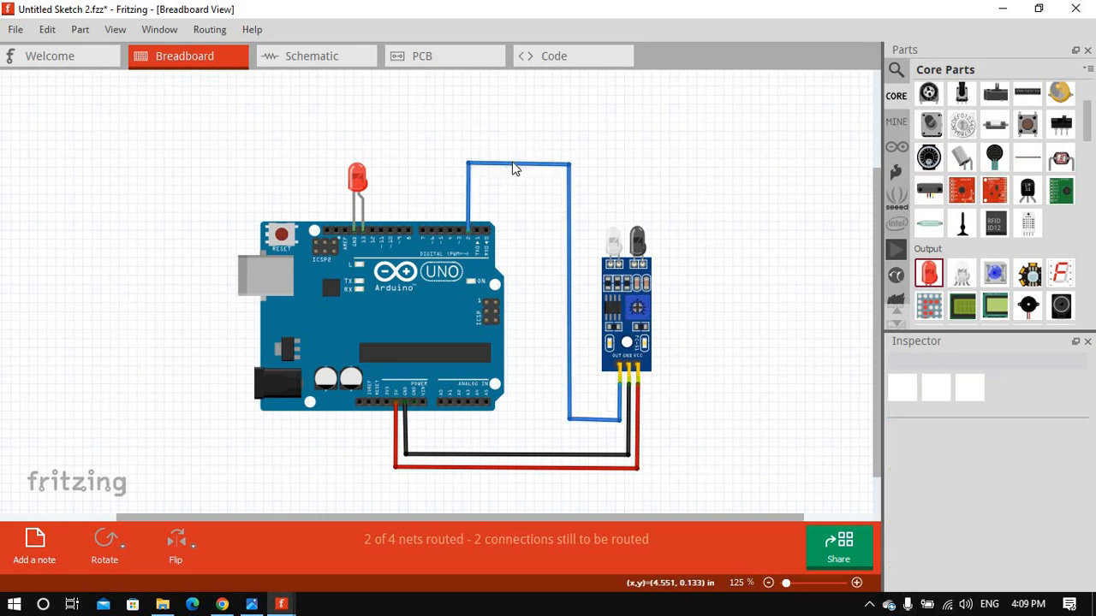
right_click(514, 166)
mouse_move(571, 186)
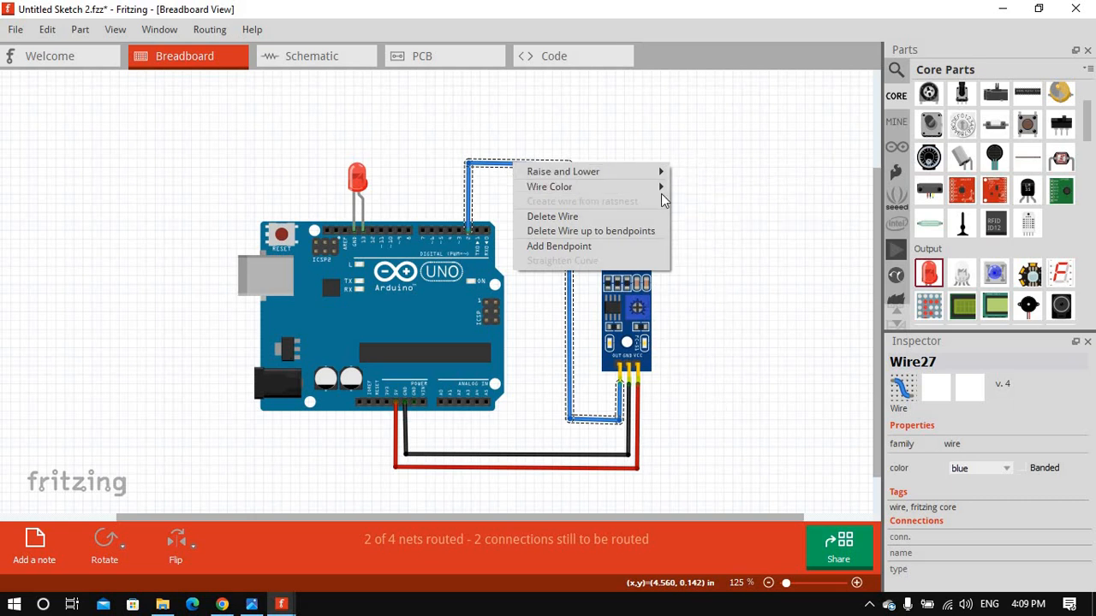
mouse_move(659, 187)
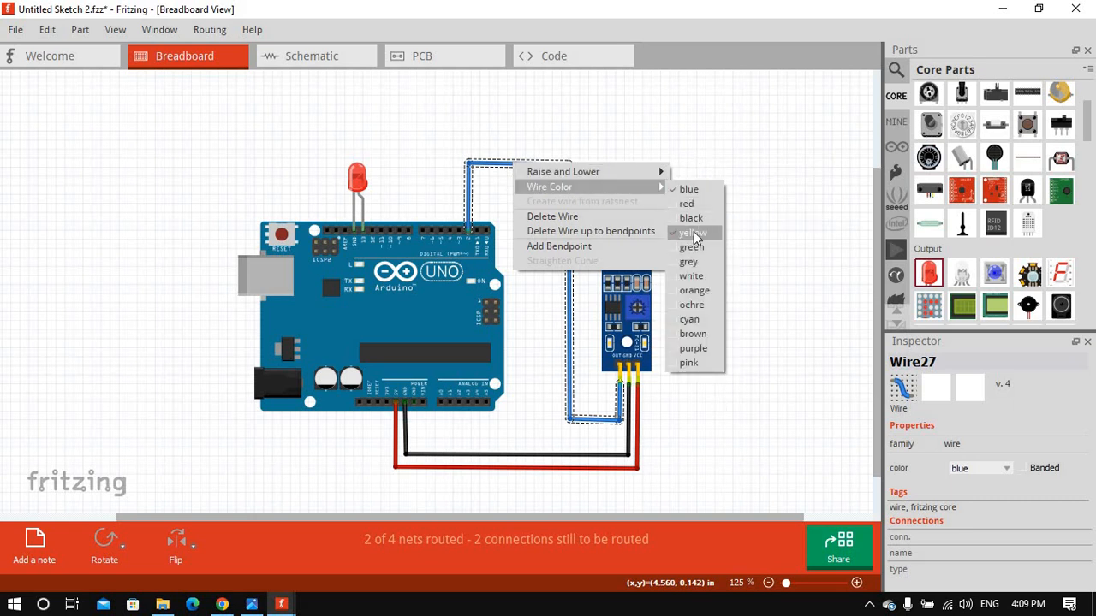
click(693, 231)
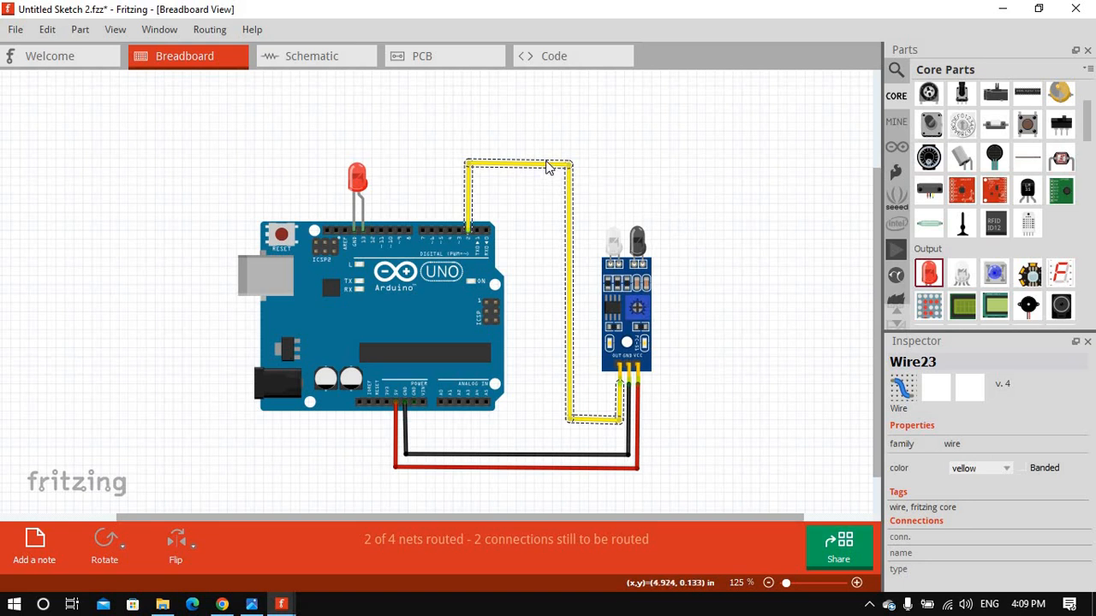
click(728, 220)
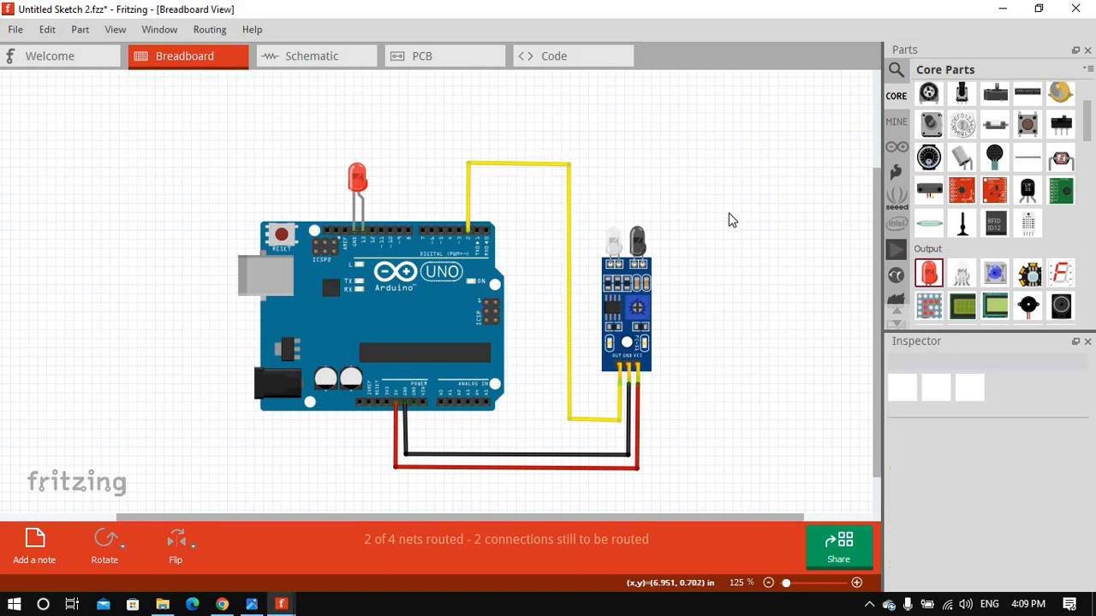
click(542, 163)
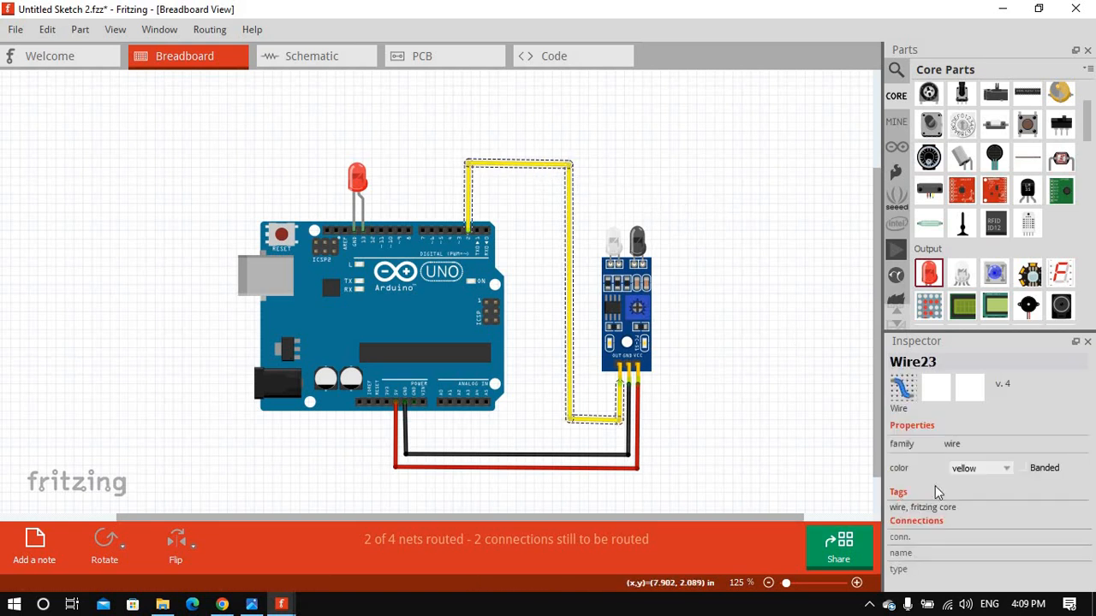
click(1008, 468)
click(1005, 467)
click(765, 374)
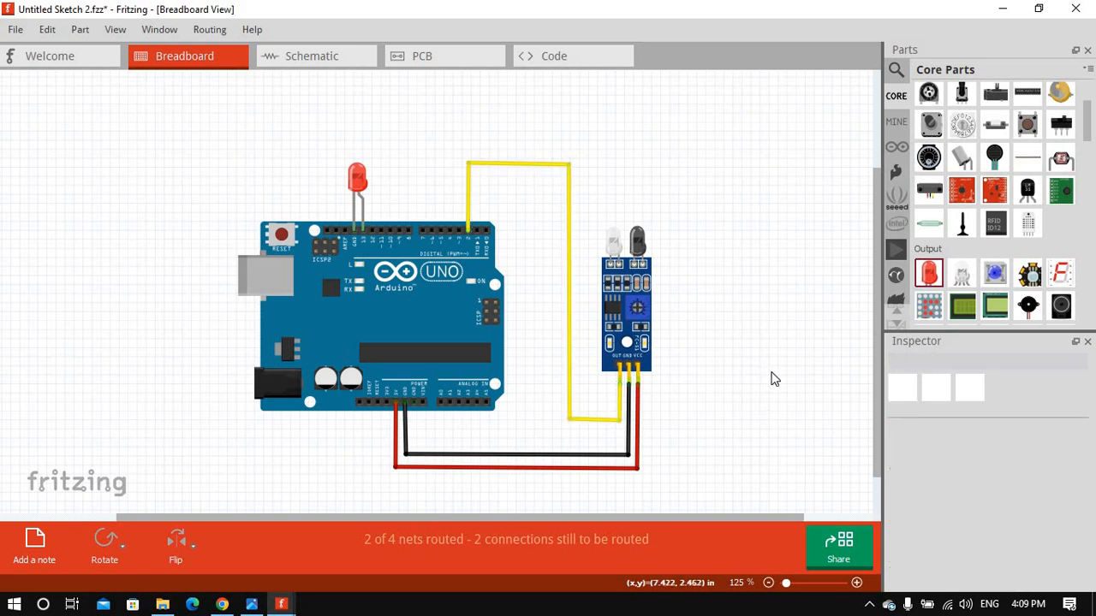
click(18, 31)
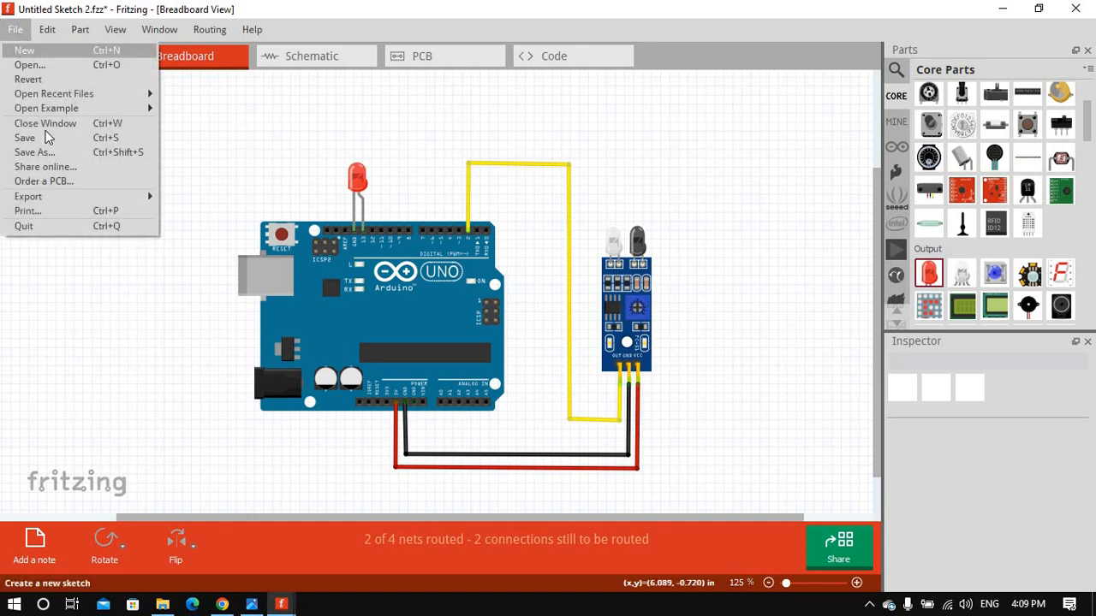
click(34, 153)
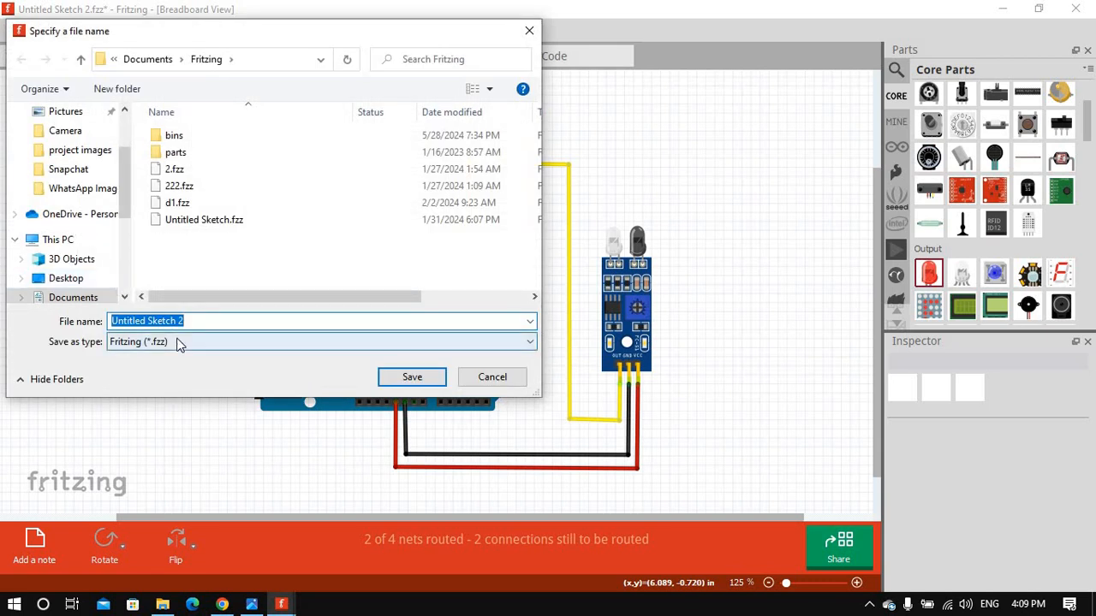
click(176, 338)
click(177, 338)
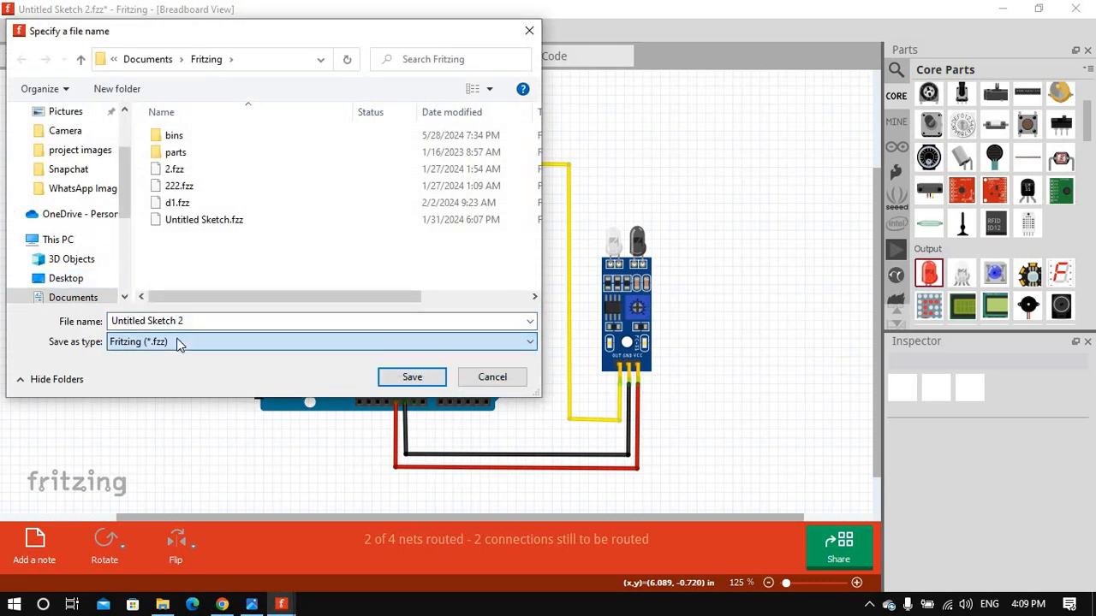
click(529, 31)
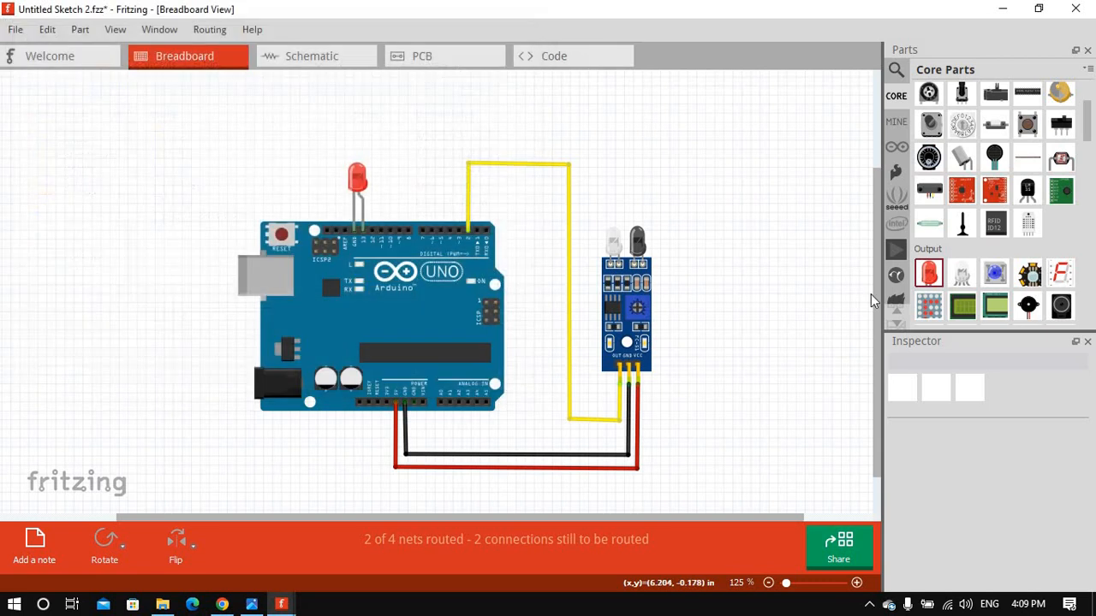
Step: Open the Snipping Tool, move its window off the drawing and capture a rectangular snip of the whole Arduino, LED and sensor circuit
click(8, 608)
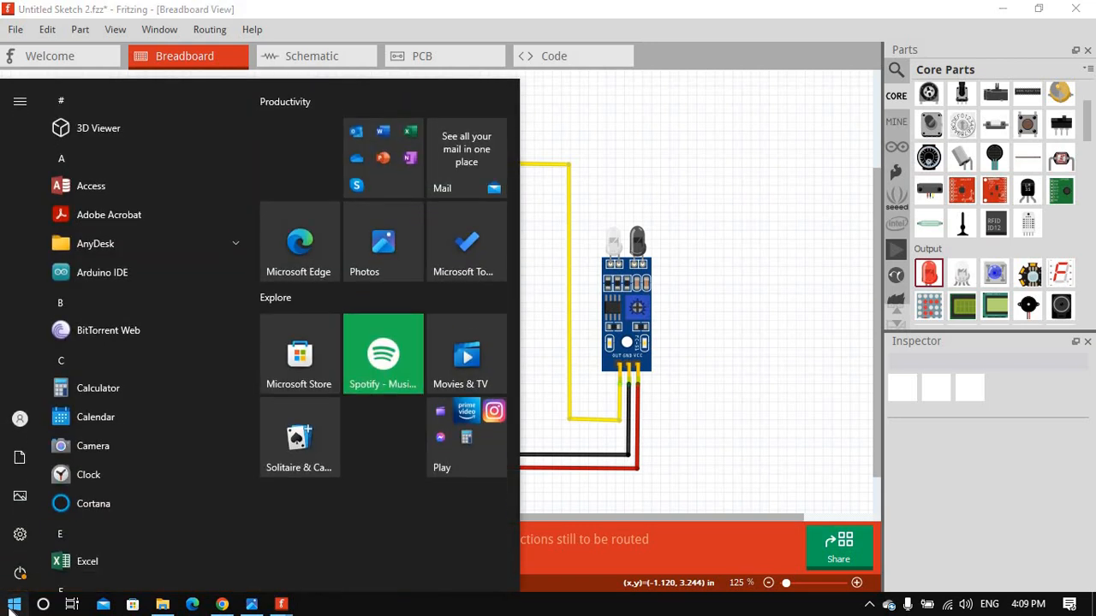
text(s)
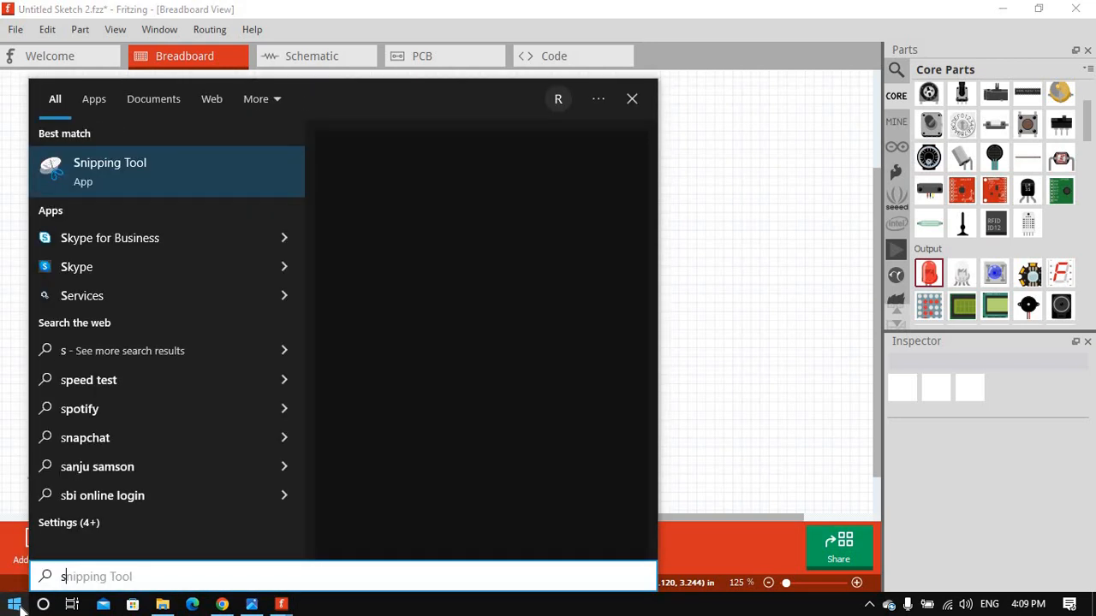
click(146, 174)
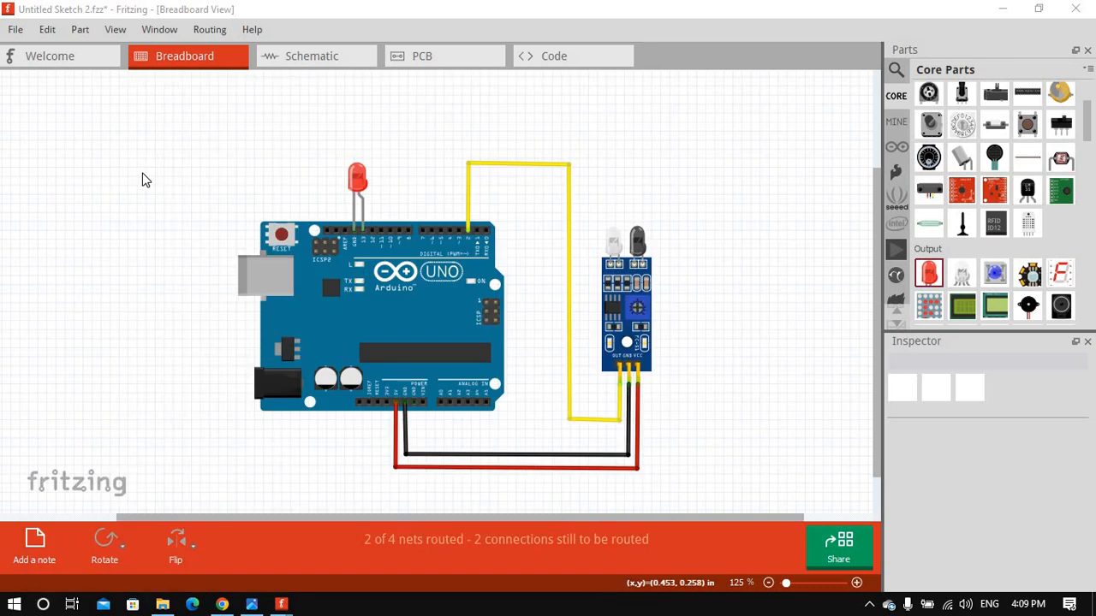
click(419, 234)
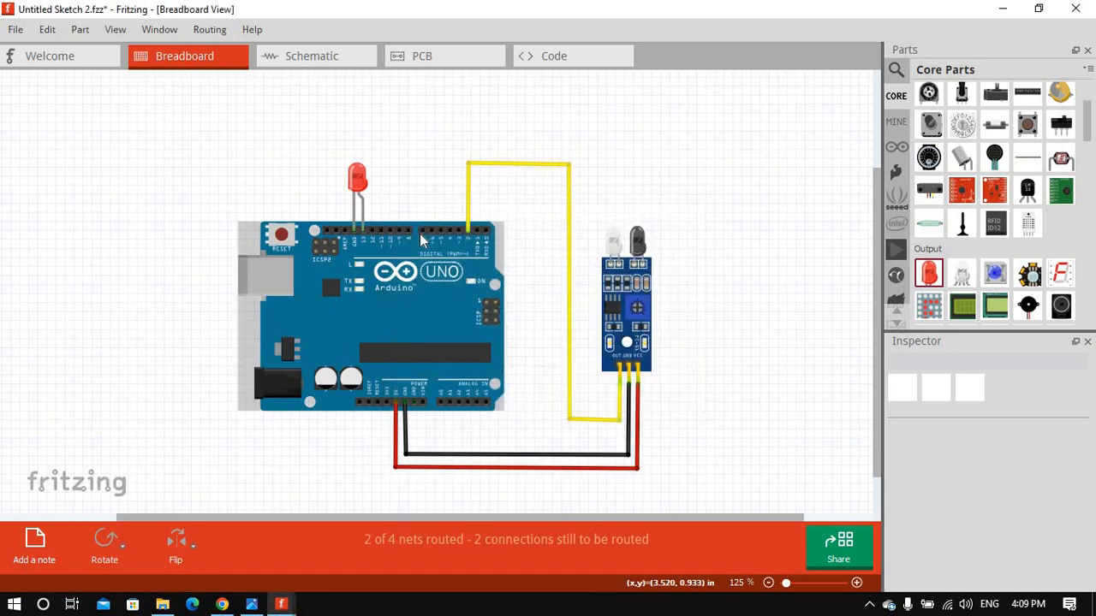
drag(557, 215, 1035, 208)
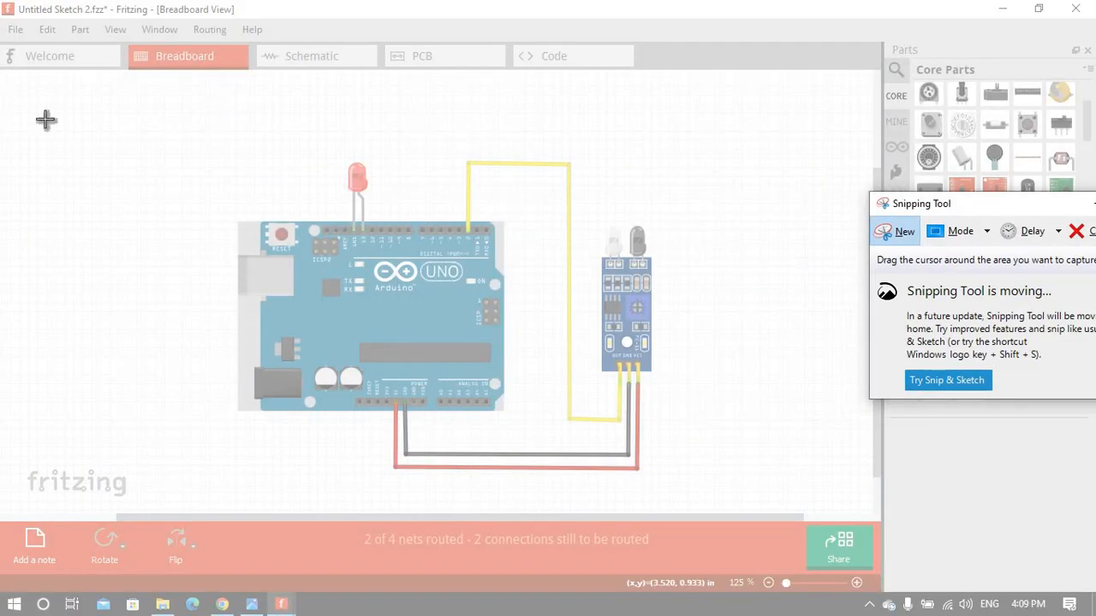
drag(139, 103, 734, 486)
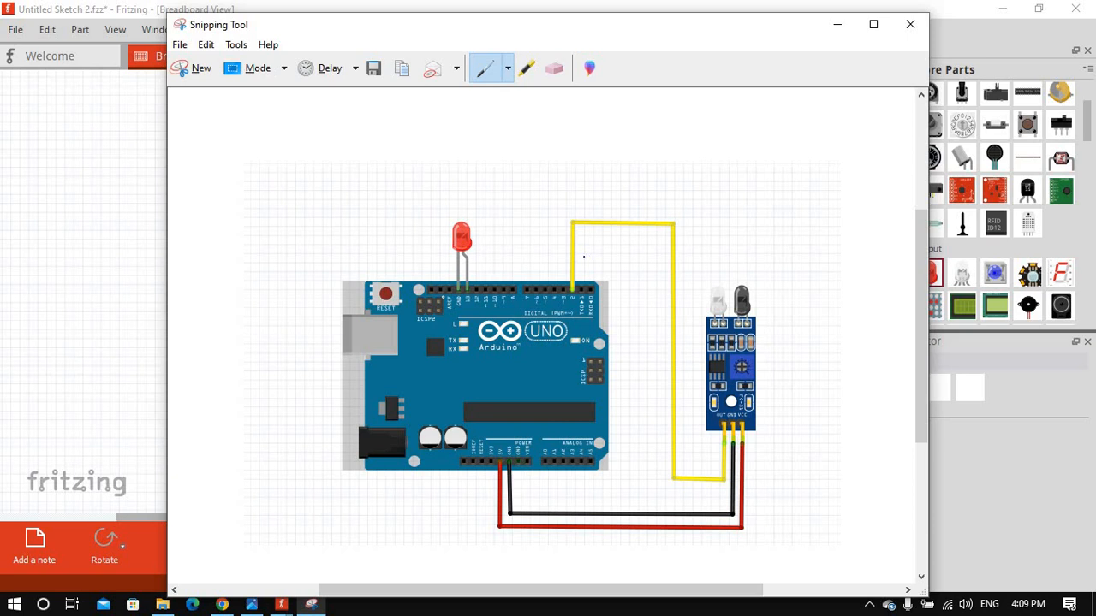
Step: Save the snip as a JPEG file named IR LED Arduino Circuit in the Downloads folder, and close the Snipping Tool
click(206, 45)
mouse_move(180, 45)
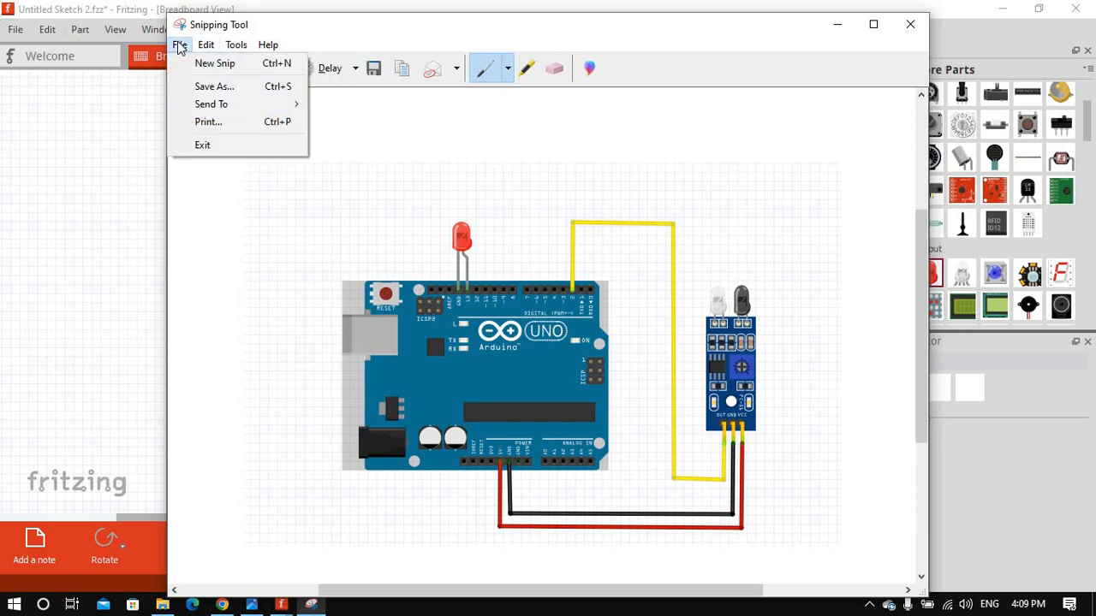
click(214, 83)
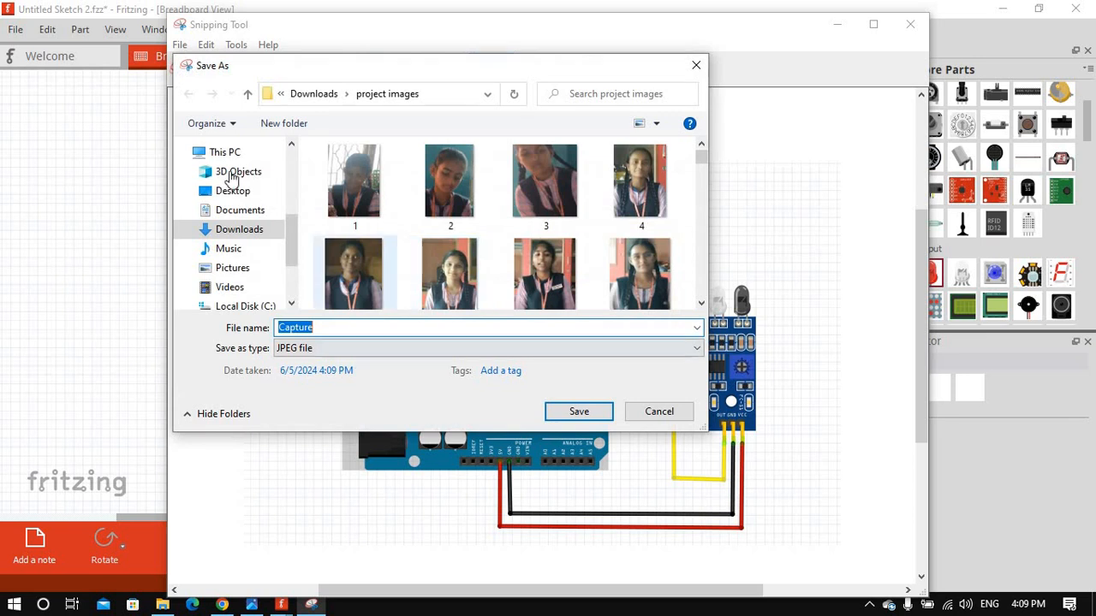
click(244, 192)
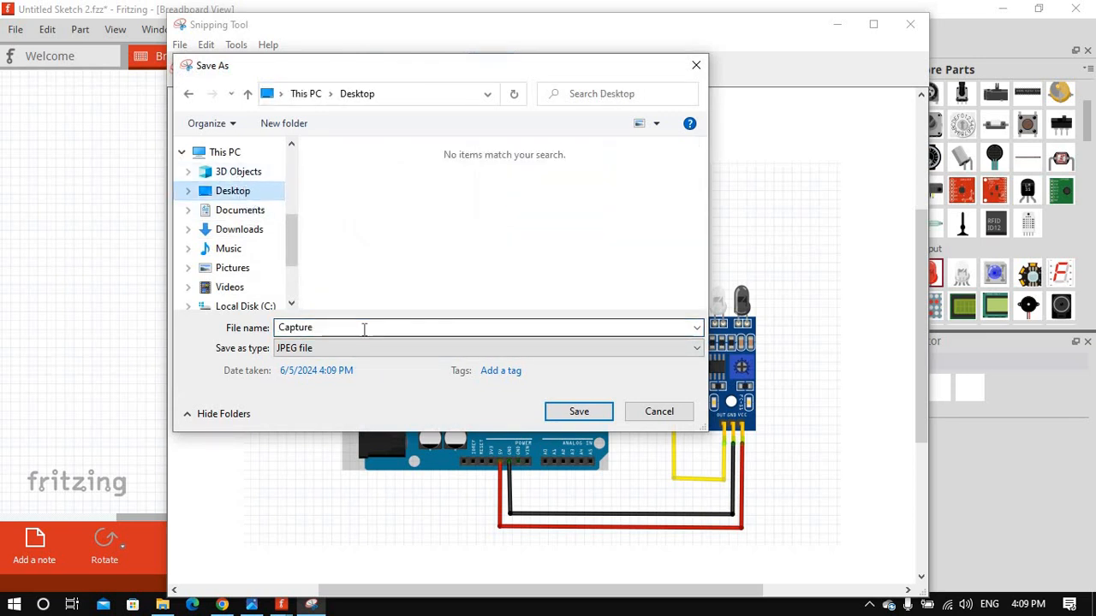
click(364, 327)
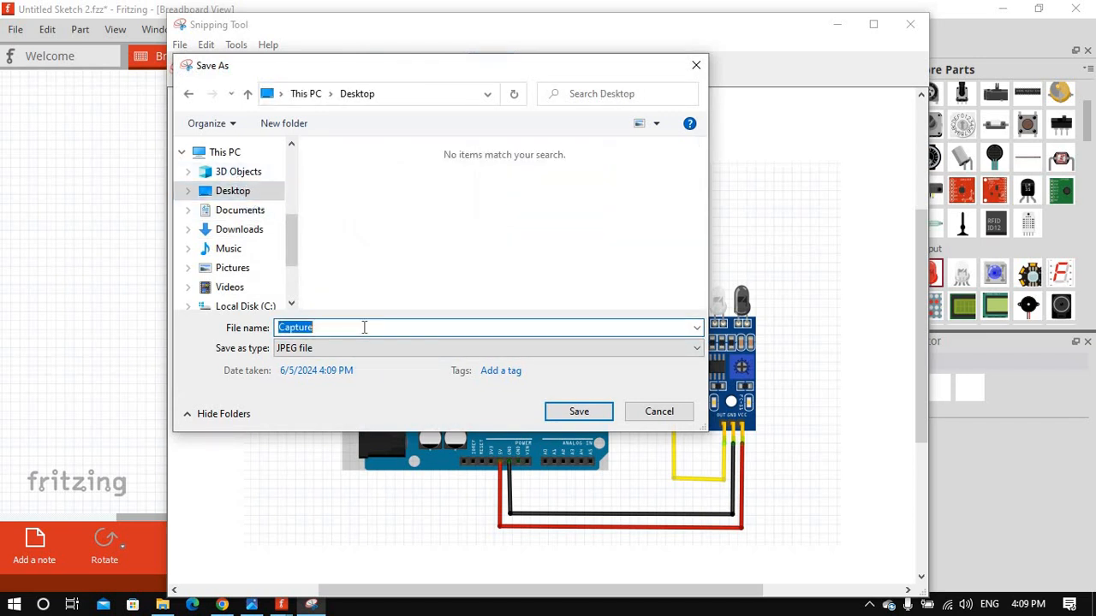
click(237, 230)
click(364, 328)
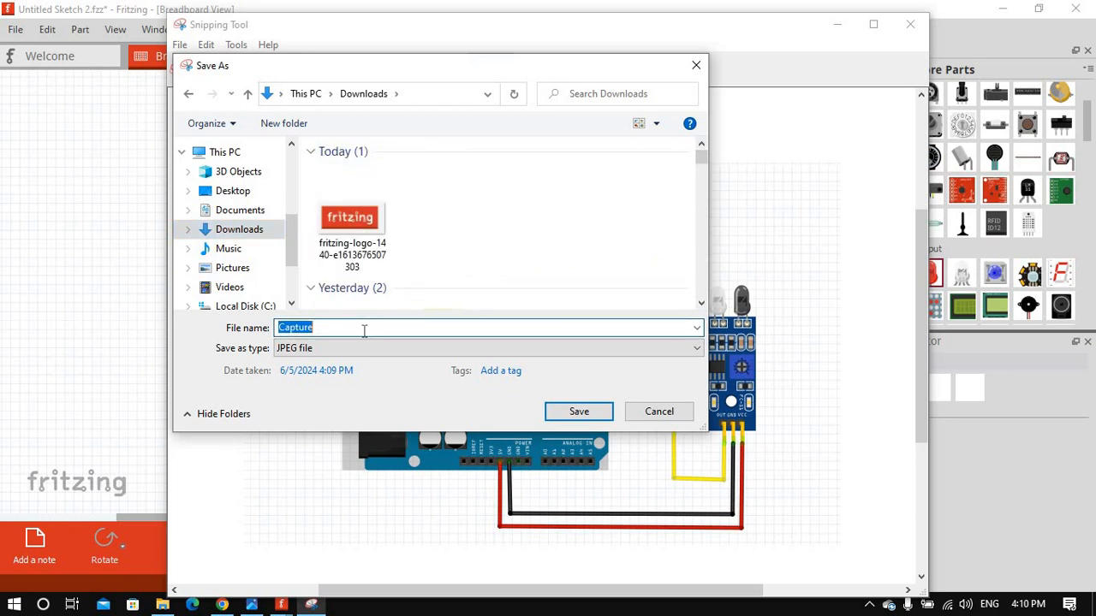
text(IR )
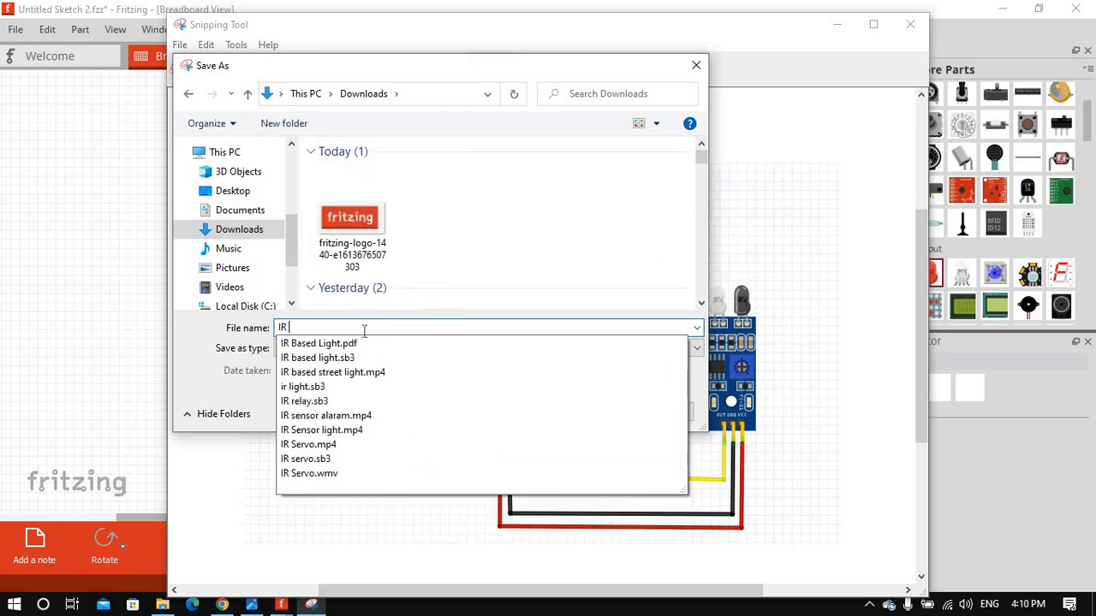
text(LED)
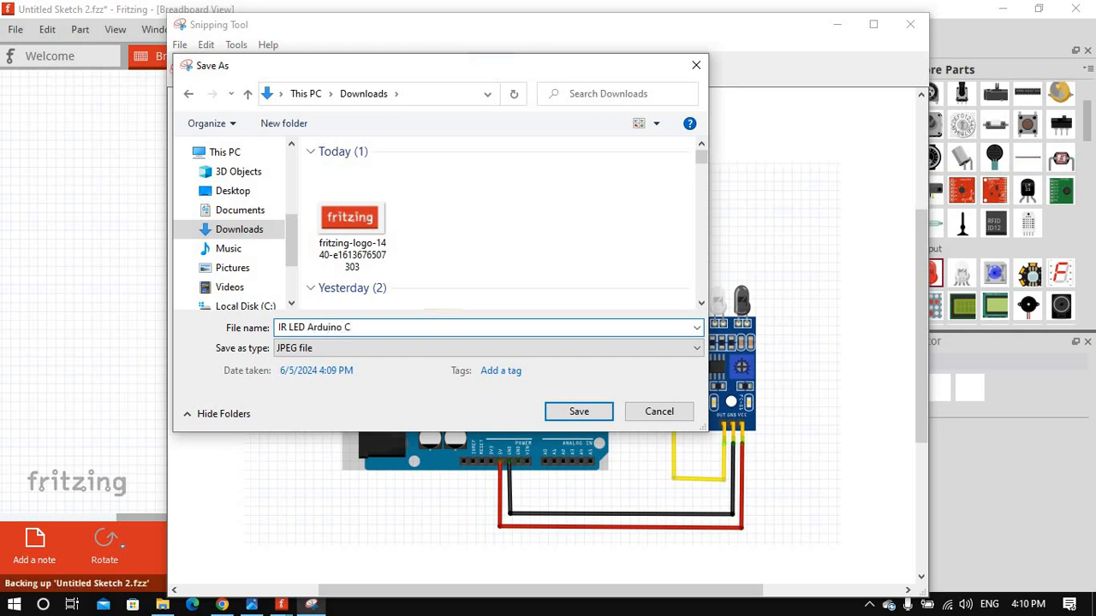
text(Arduino Circuit)
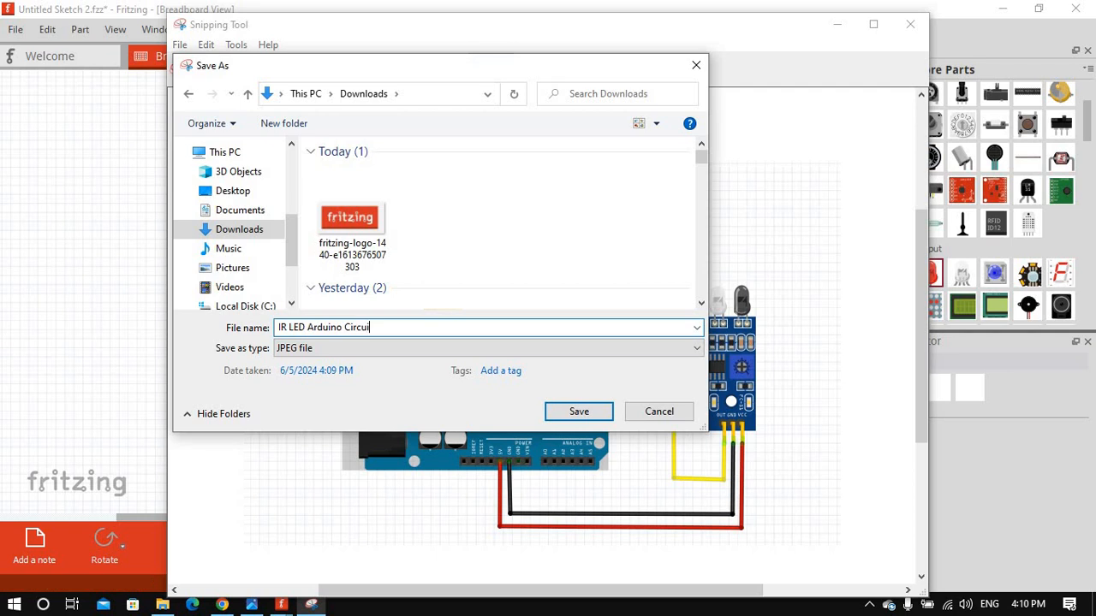
click(579, 410)
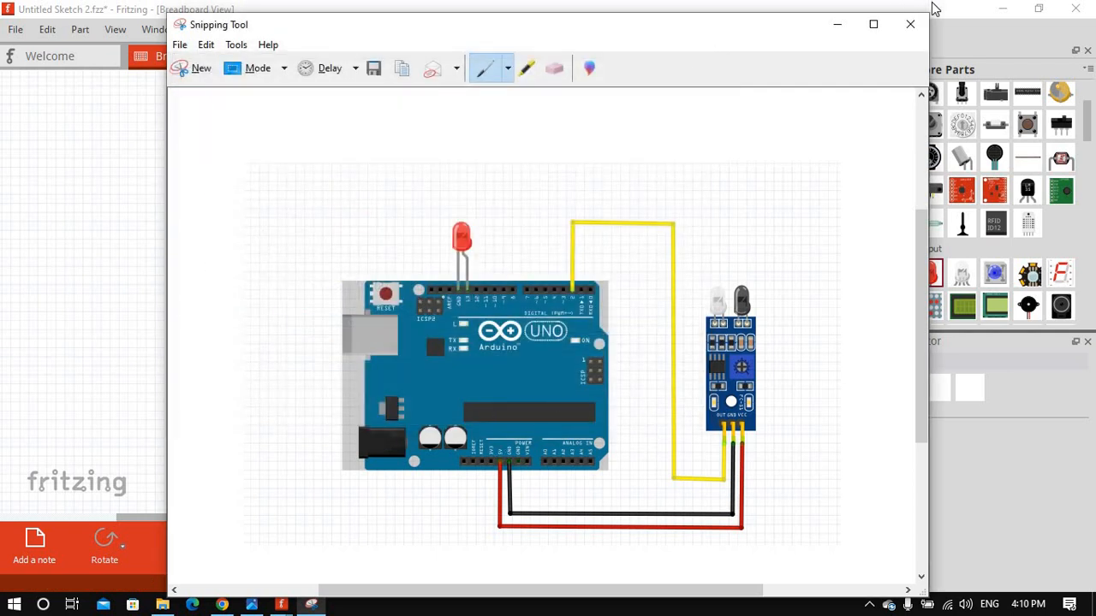
click(910, 24)
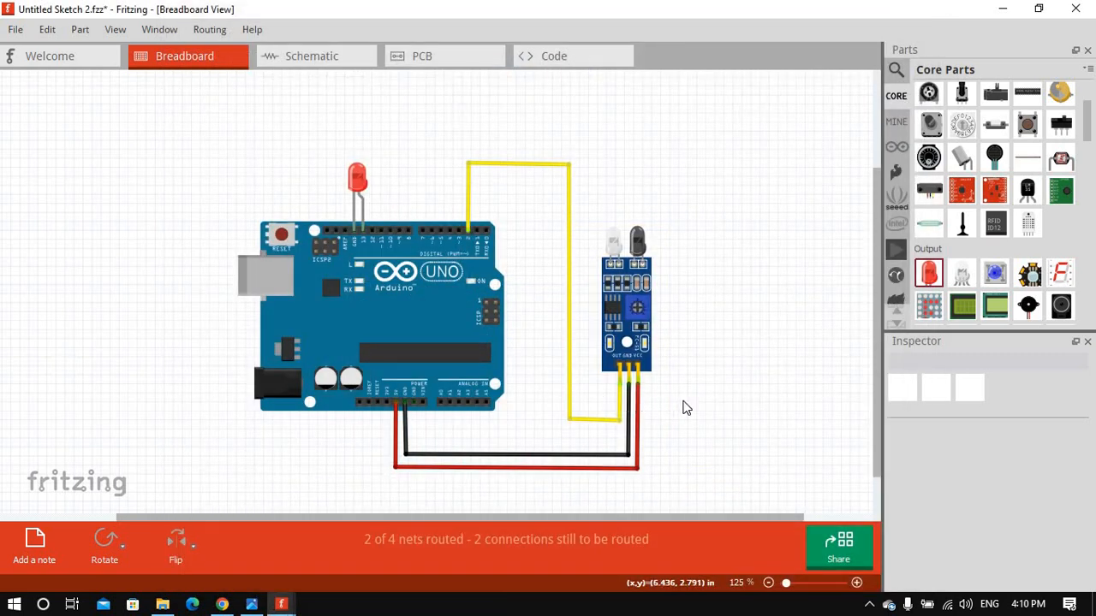